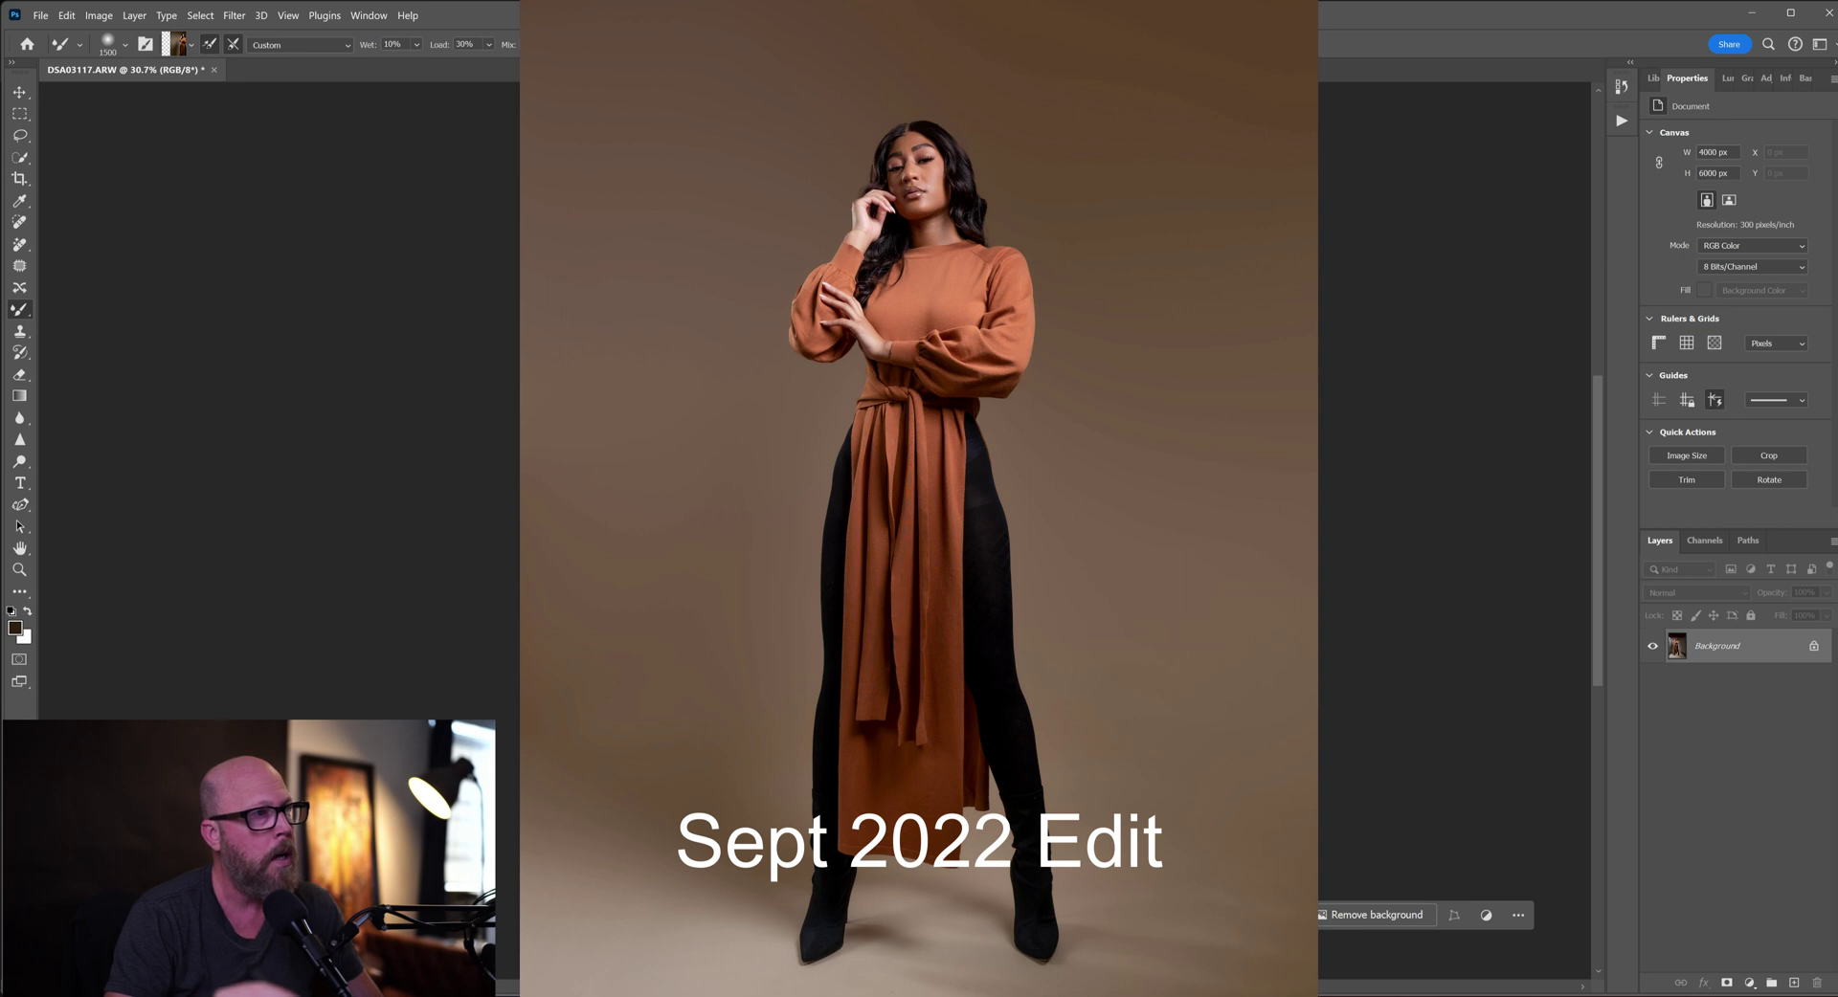
Step: Marquee a narrow vertical strip from the photo's top-left corner down its left edge
{"action": "left_click", "coordinate": [20, 112]}
{"action": "left_click_drag", "start_coordinate": [512, 89], "coordinate": [629, 912]}
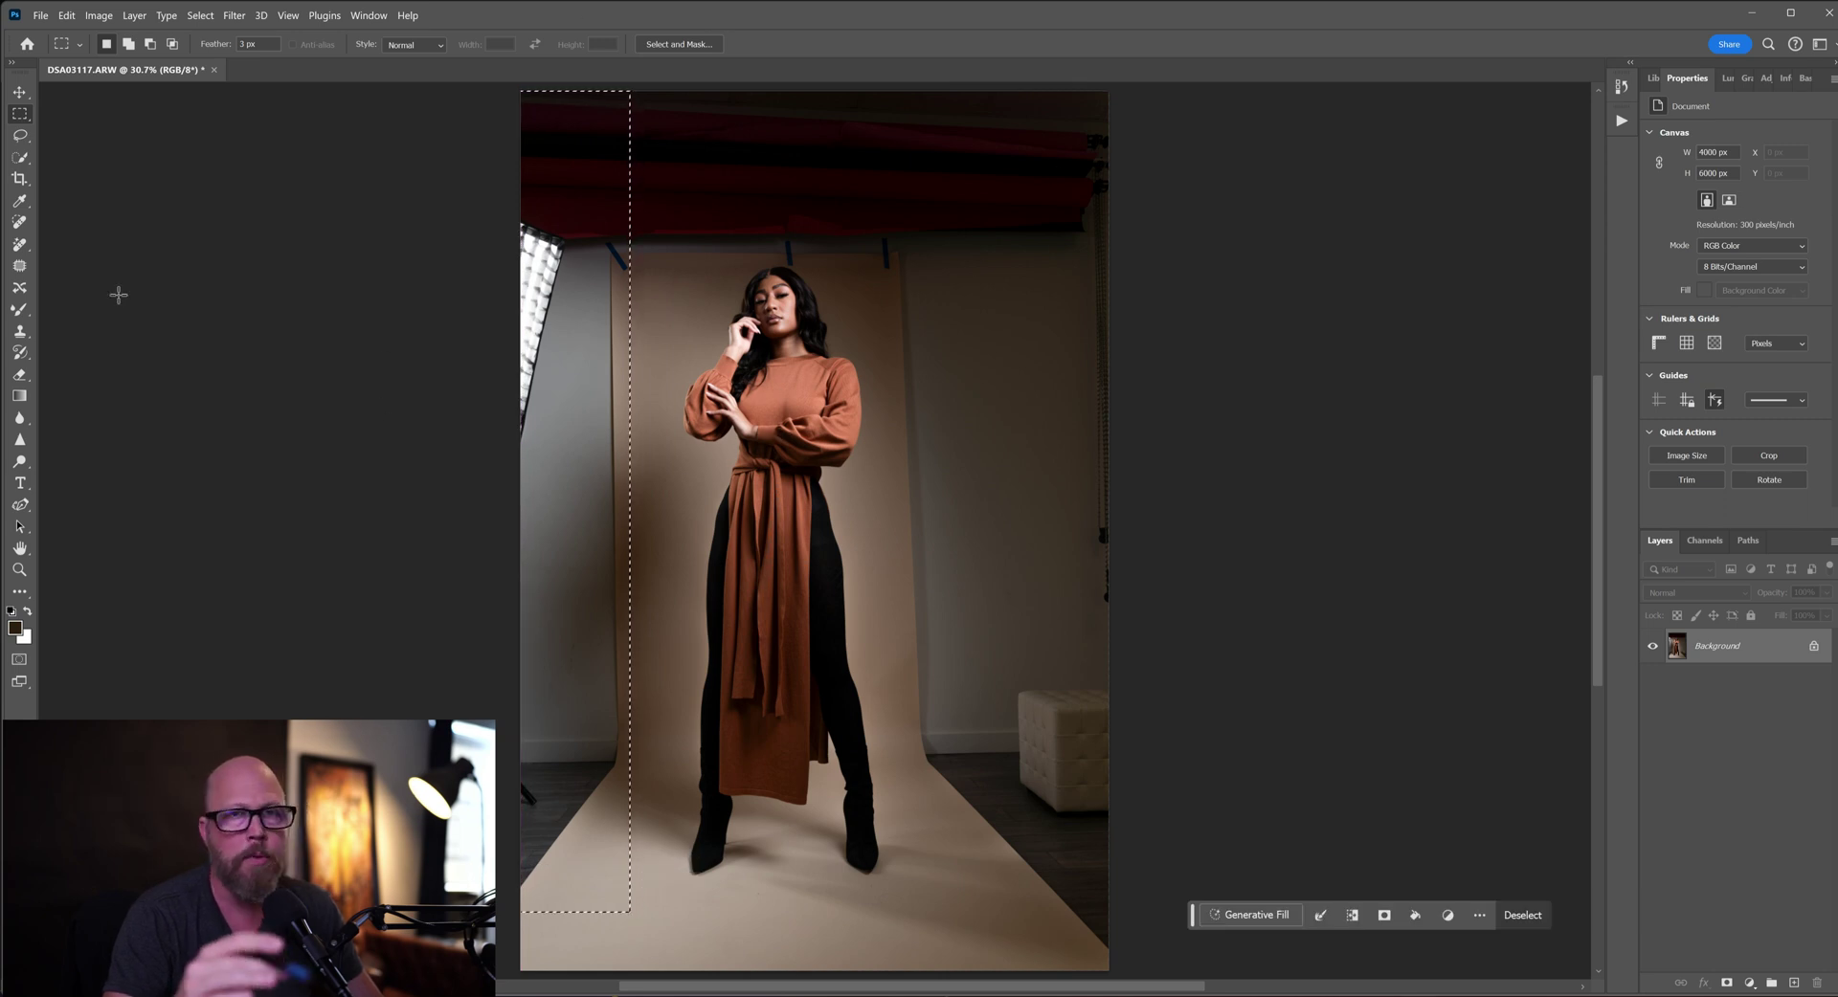
Step: Deselect the left-edge strip with Ctrl+D
{"action": "key", "text": "ctrl+d"}
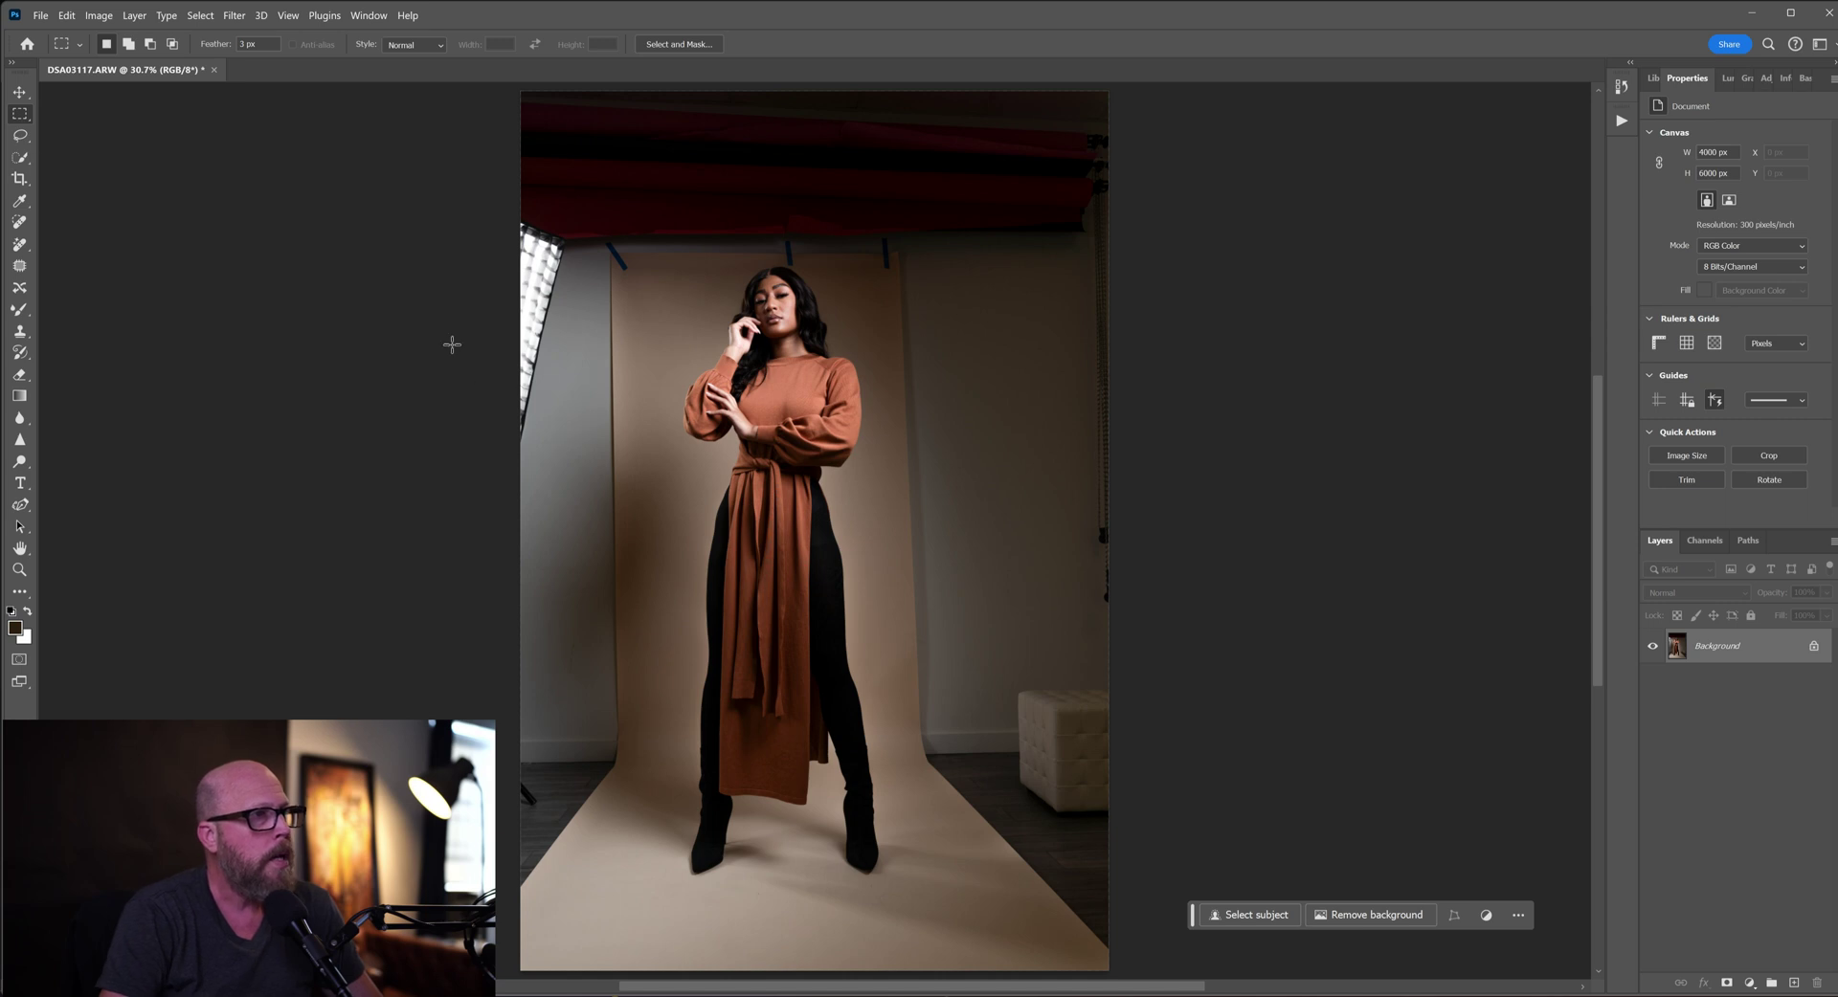
Step: Crop the portrait to a 4:5 (8:10) ratio, shifted so a white left strip remains
{"action": "left_click", "coordinate": [19, 179]}
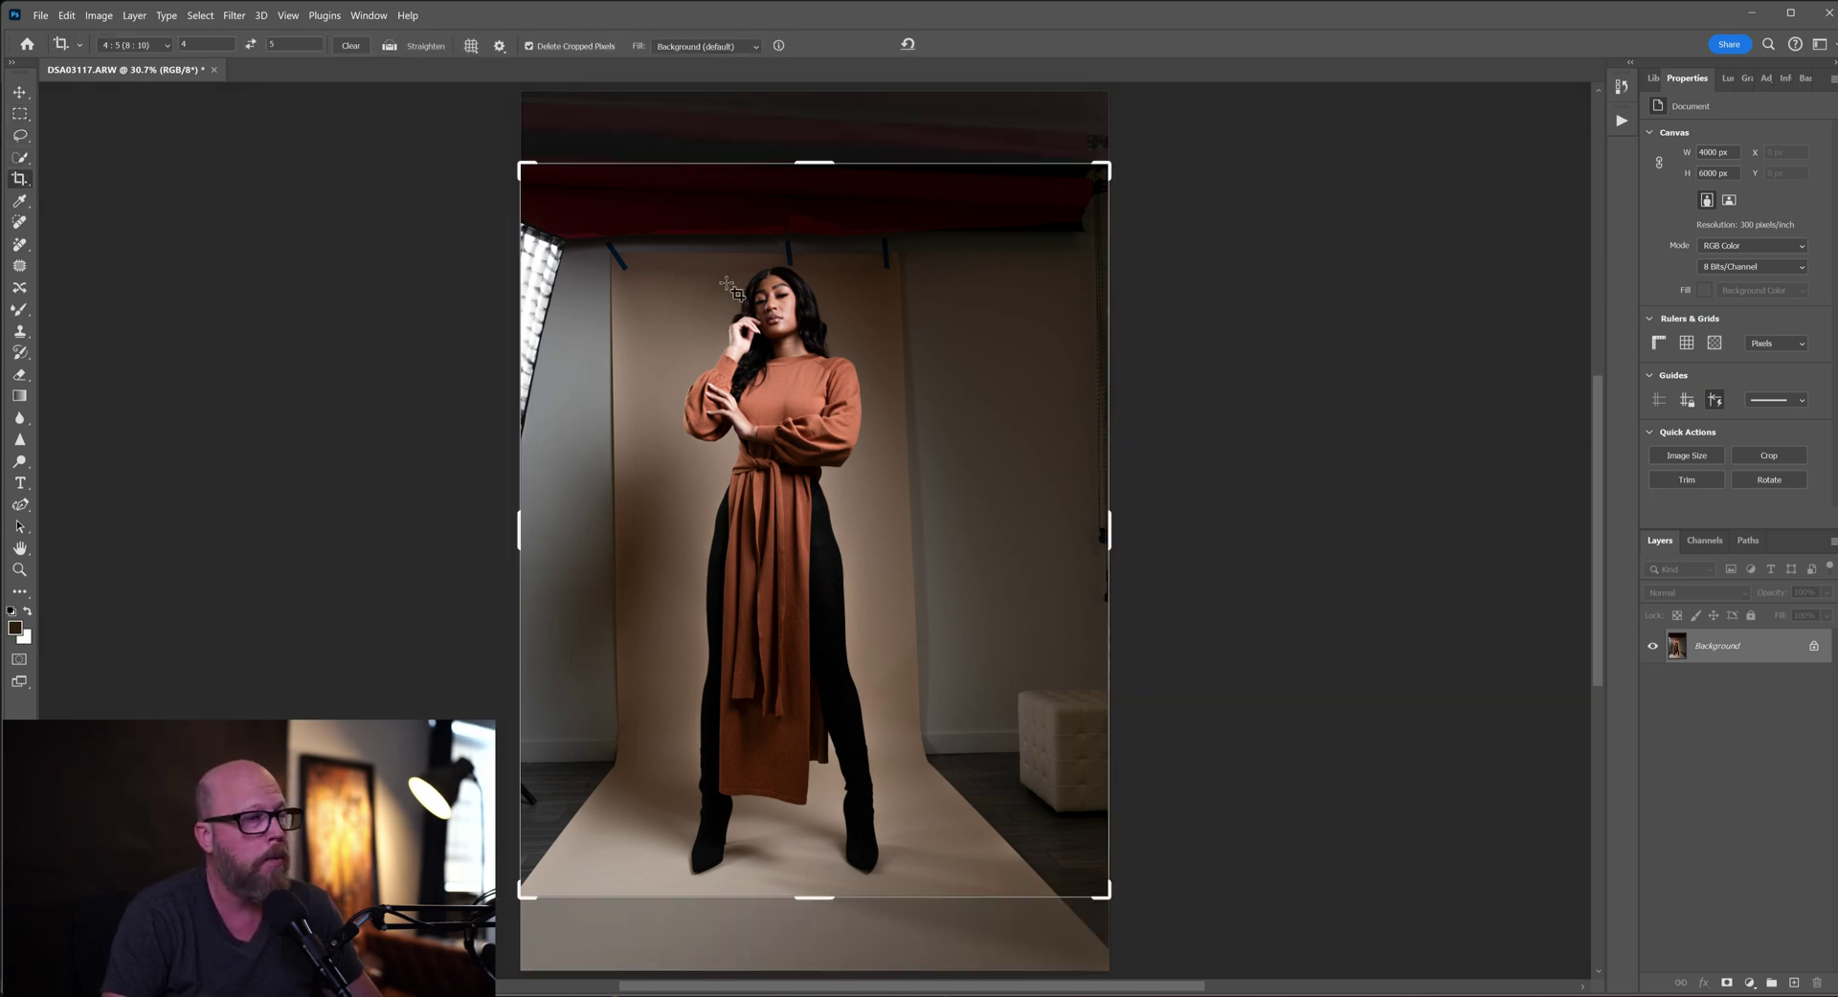
{"action": "left_click_drag", "start_coordinate": [776, 341], "coordinate": [810, 337]}
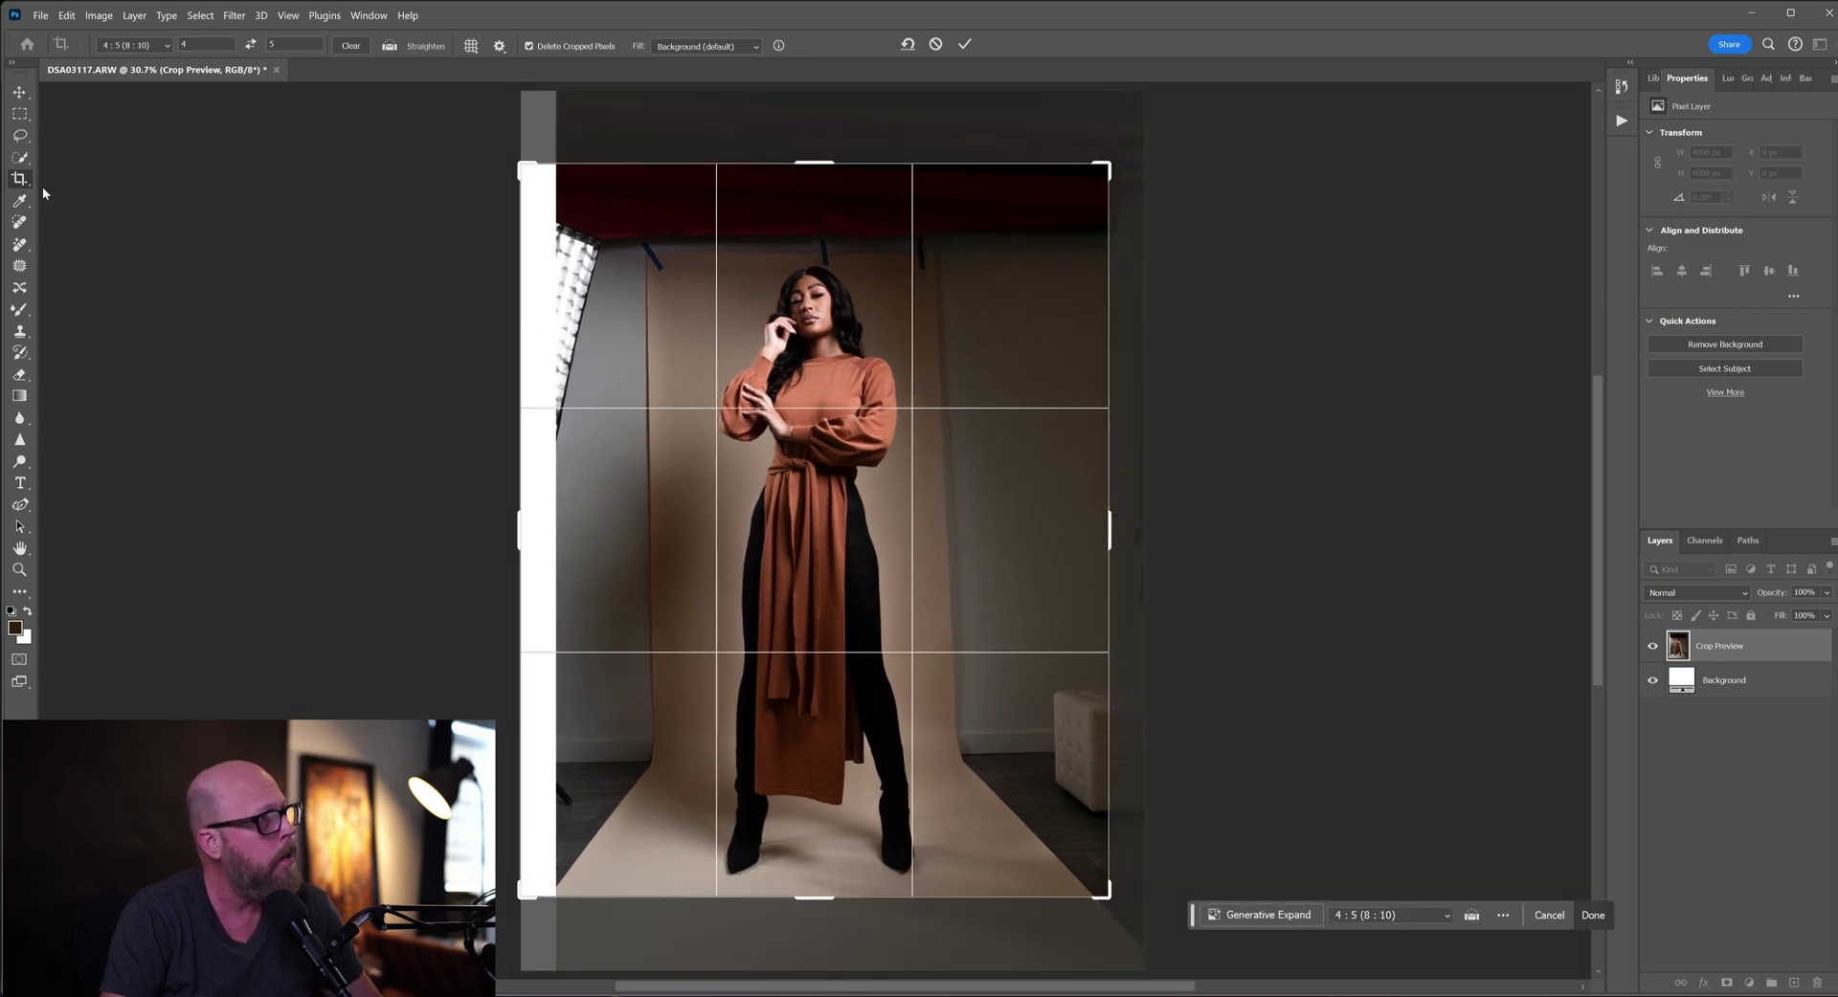
{"action": "left_click", "coordinate": [145, 46]}
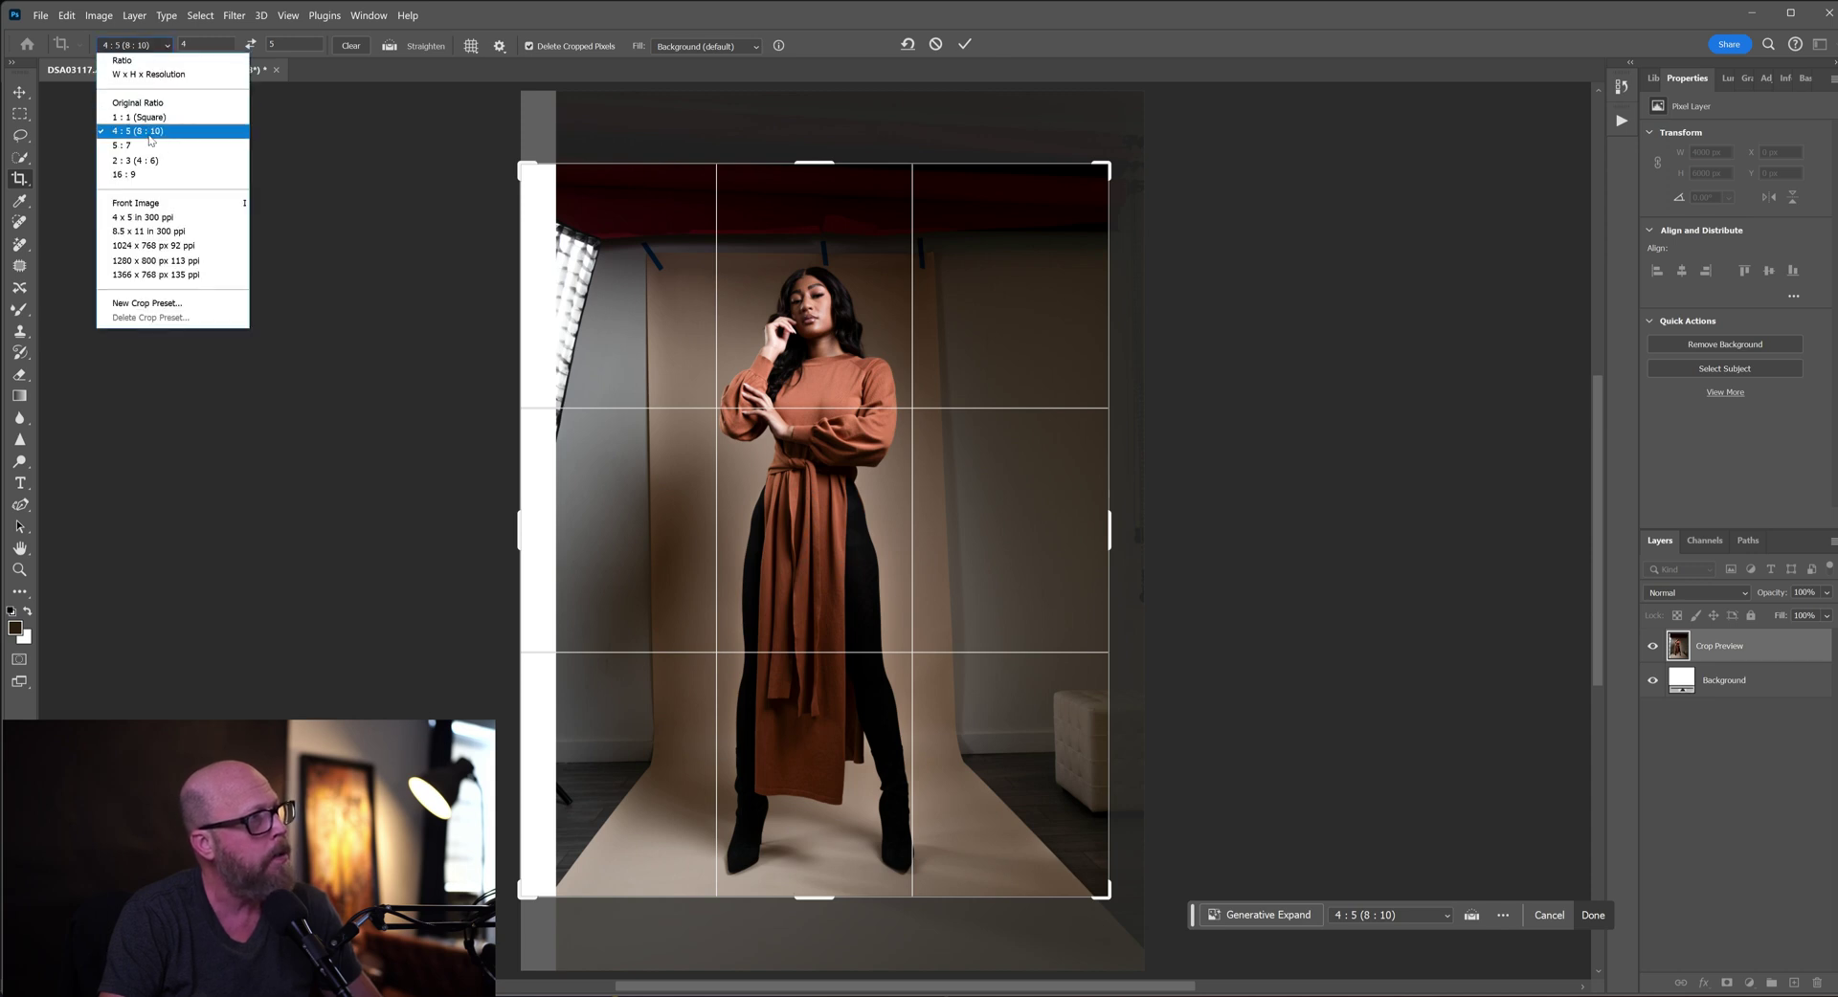
{"action": "left_click", "coordinate": [148, 136]}
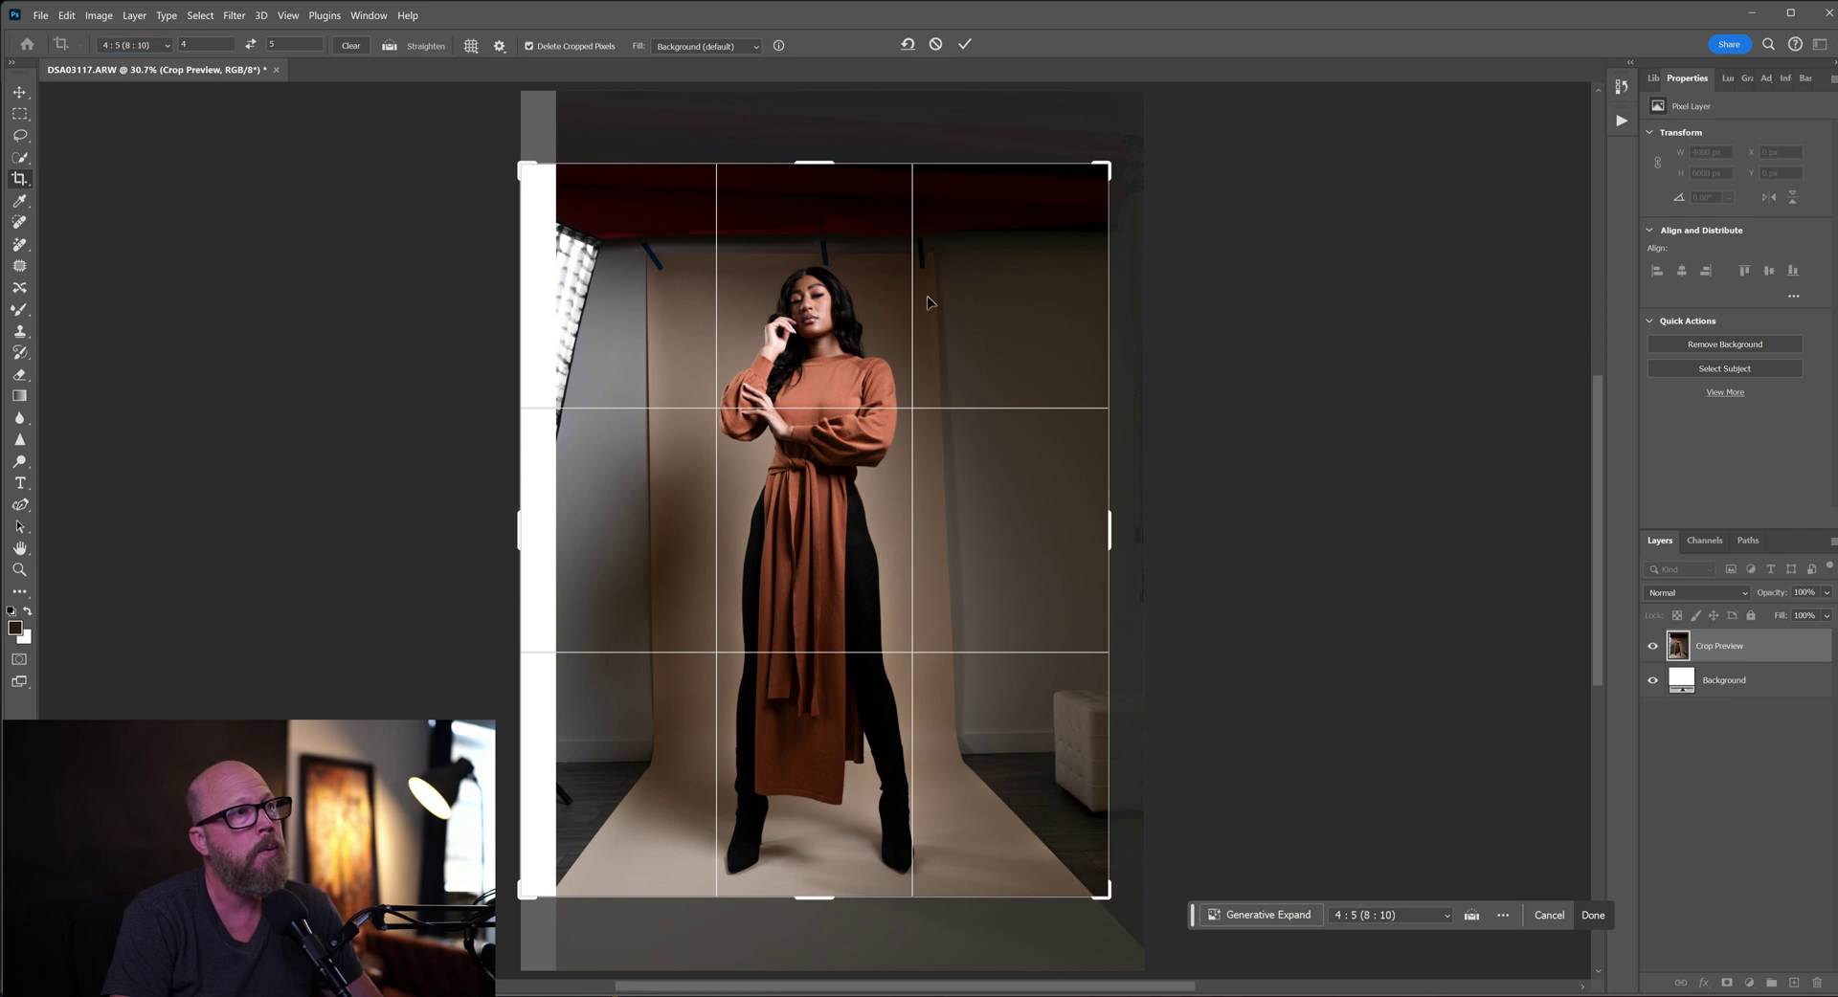
{"action": "key", "text": "Return"}
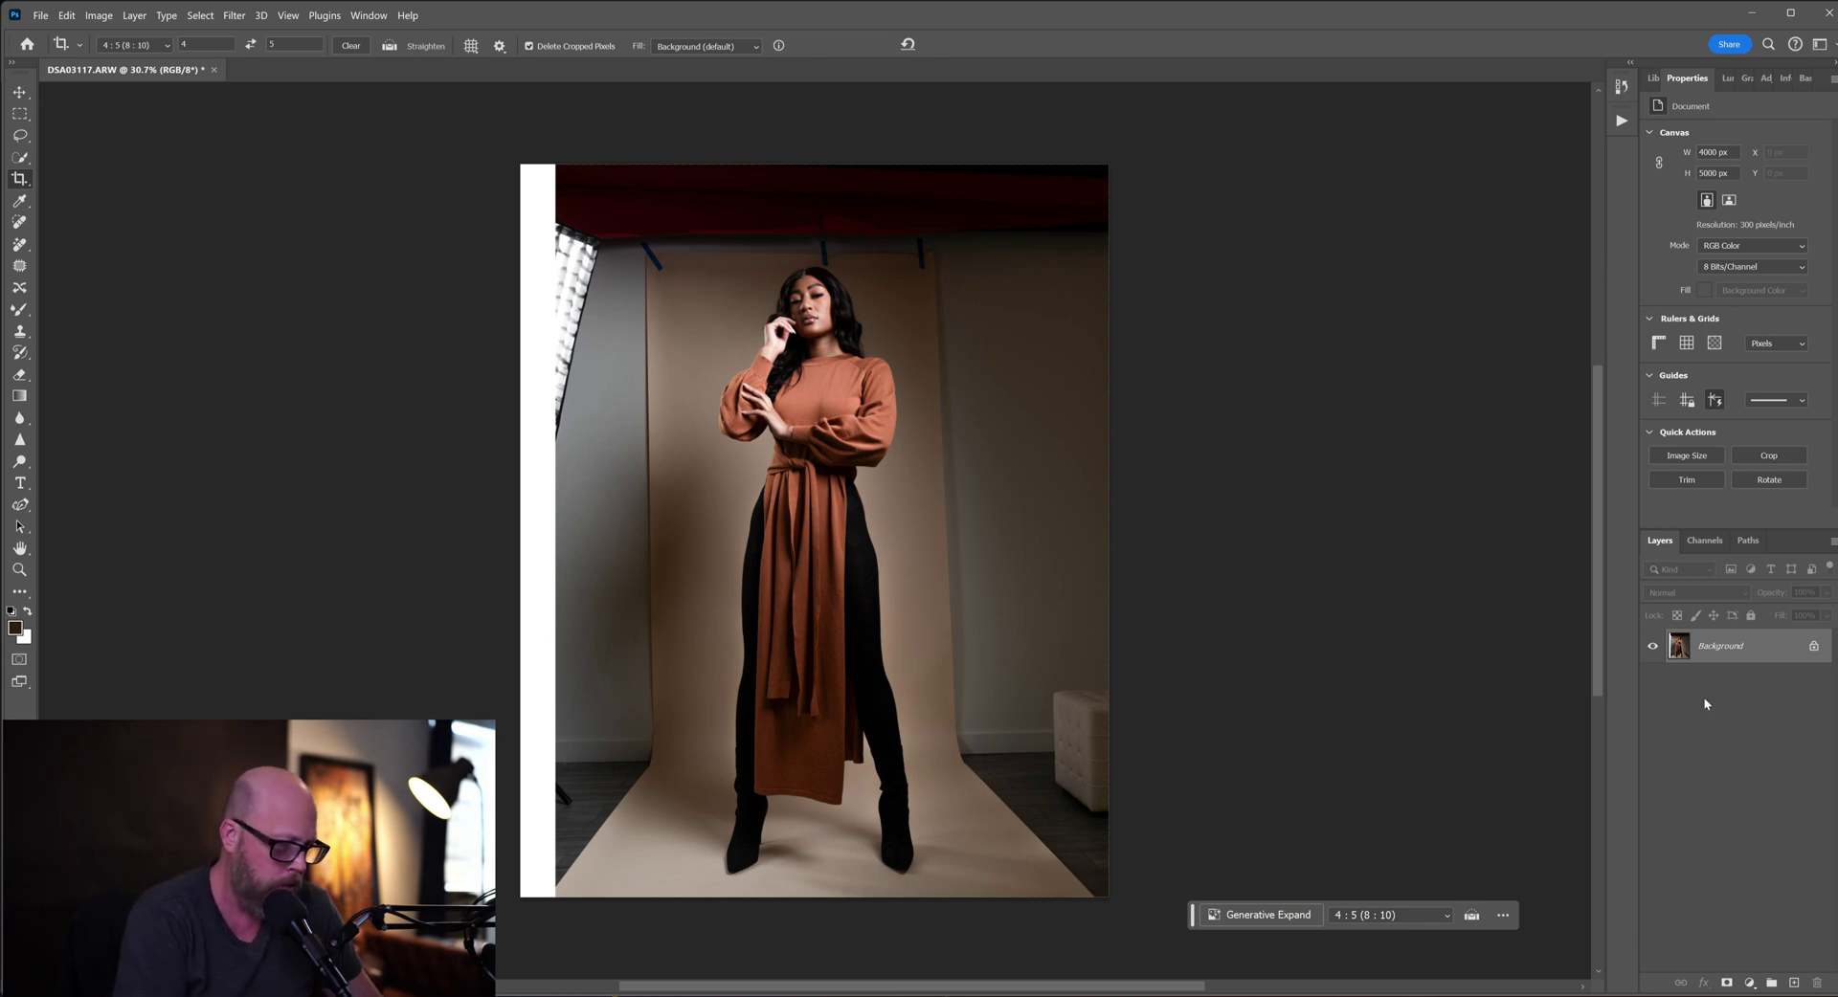
Step: Duplicate the photo to Layer 1, make Background active, and draw then clear a marquee over the model
{"action": "key", "text": "ctrl+j"}
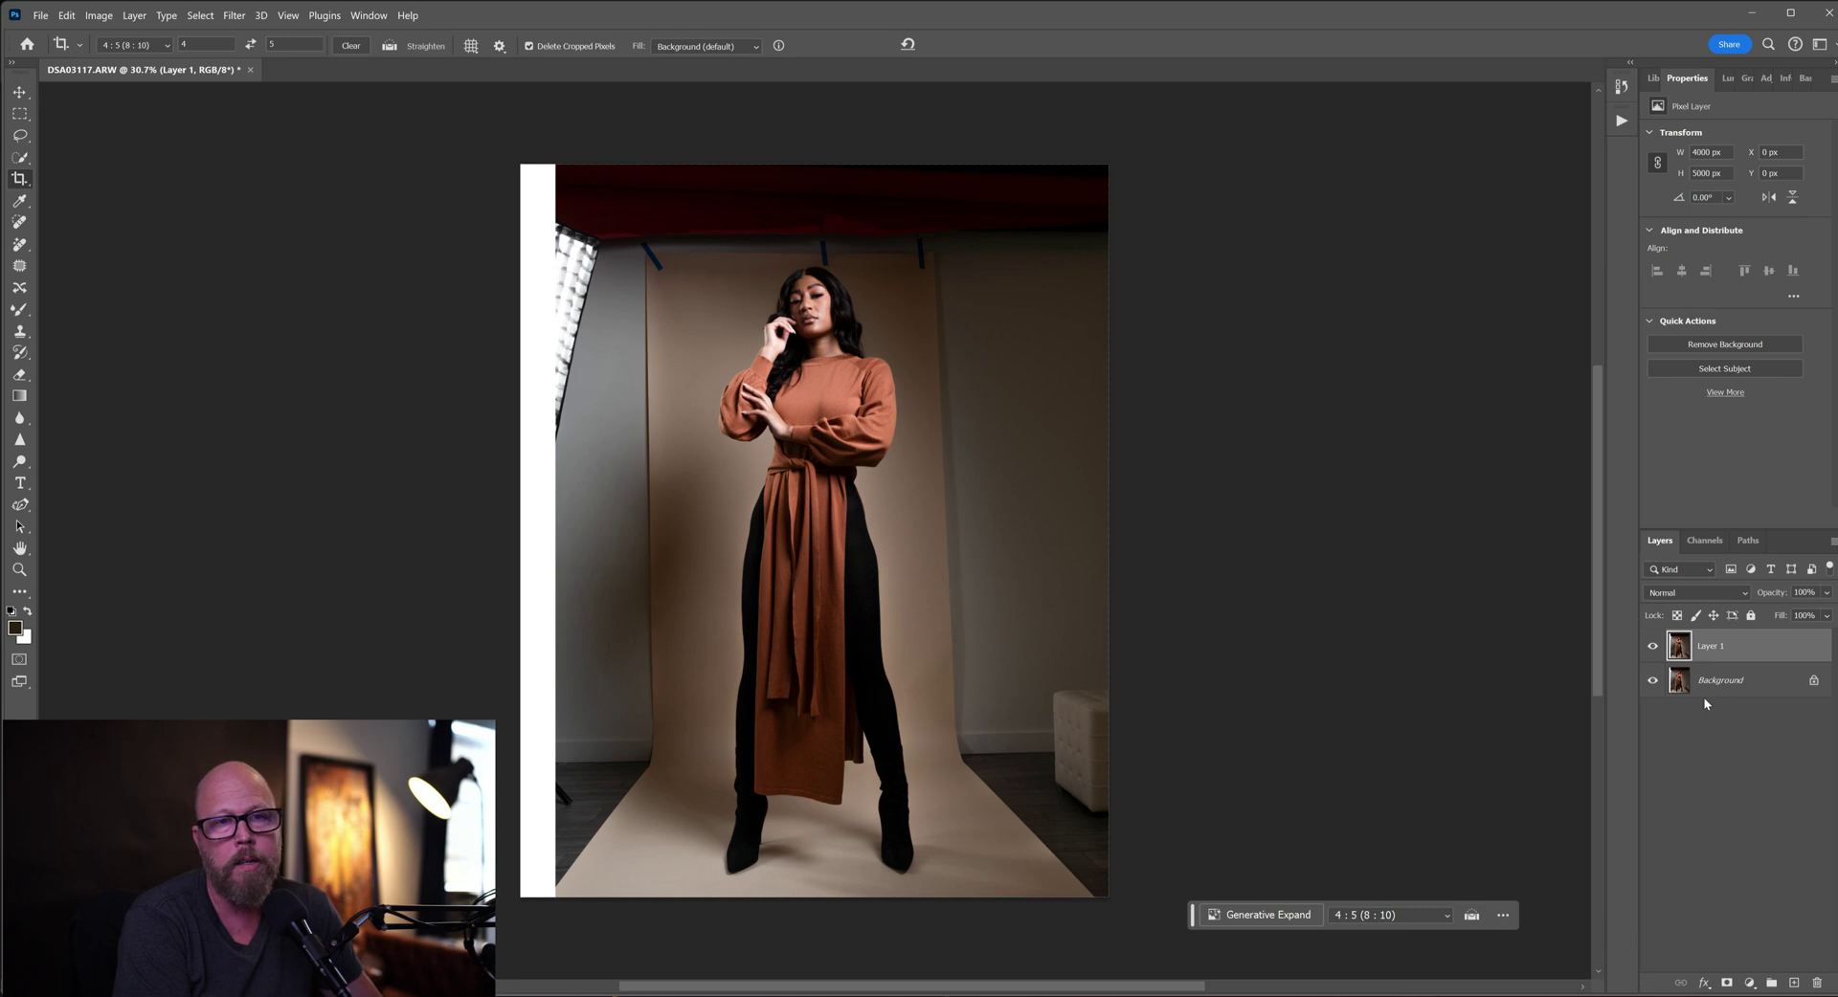
{"action": "left_click", "coordinate": [1732, 686]}
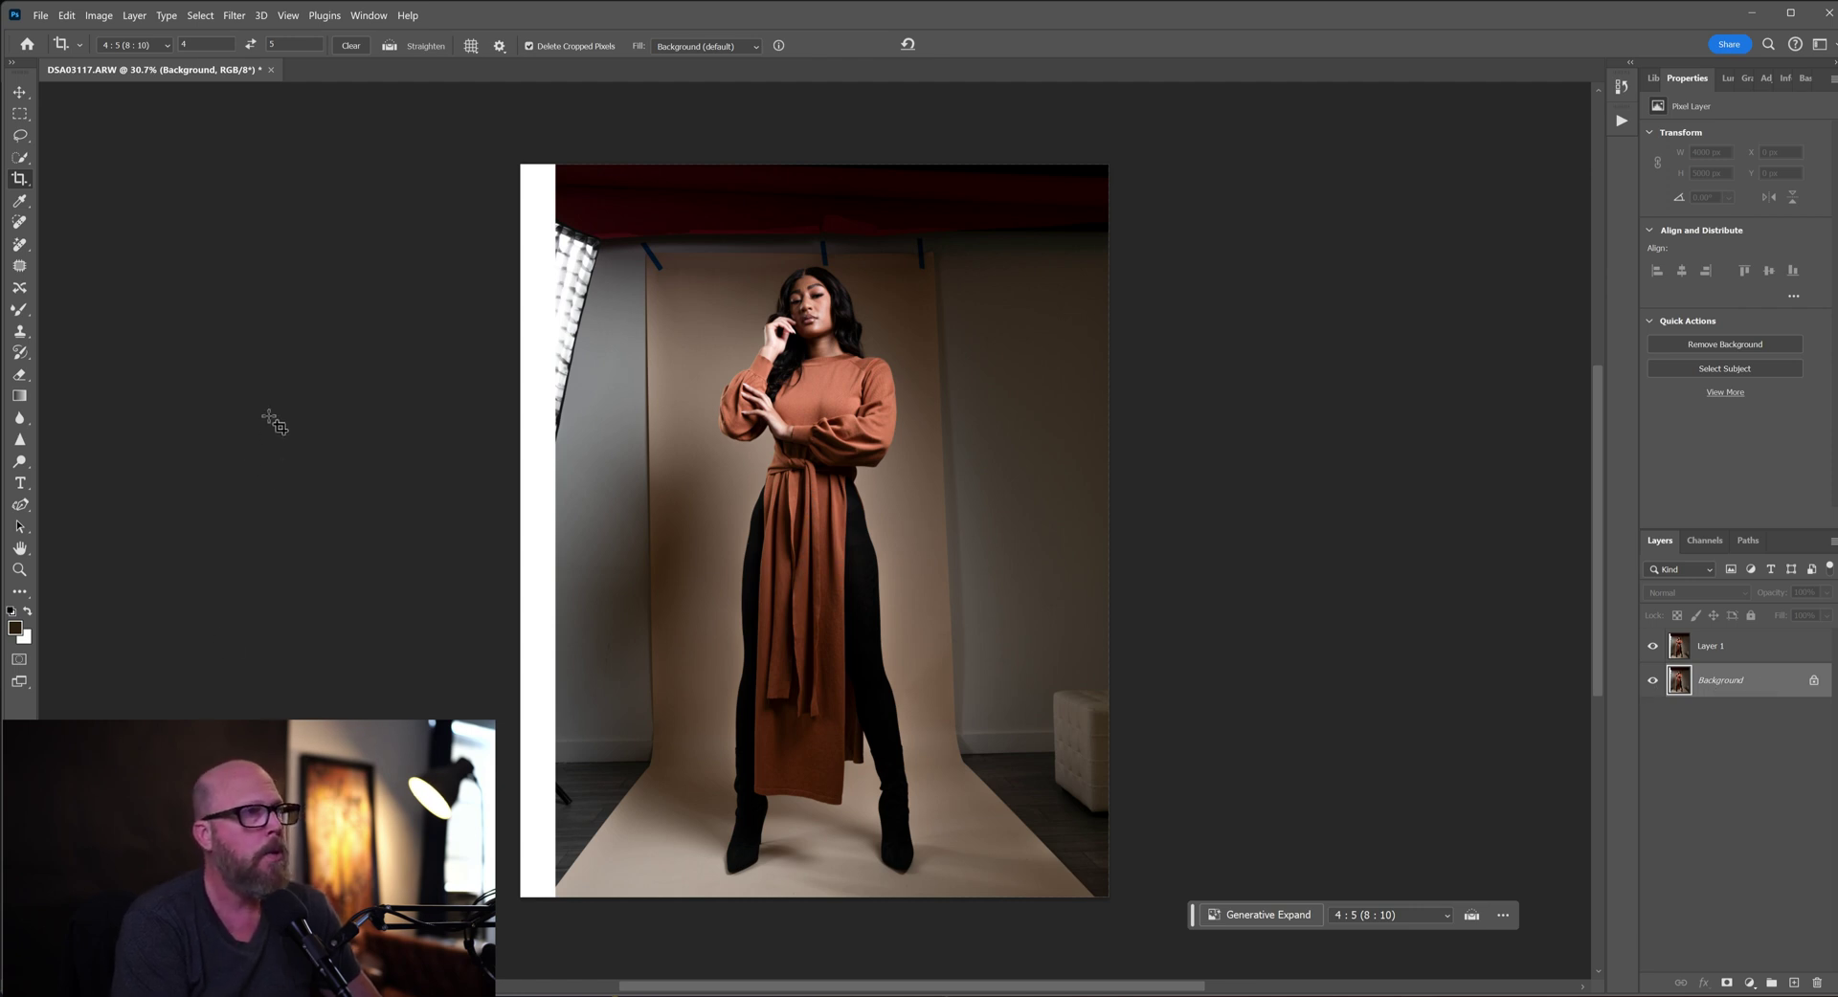
{"action": "left_click", "coordinate": [23, 136]}
{"action": "left_click", "coordinate": [20, 114]}
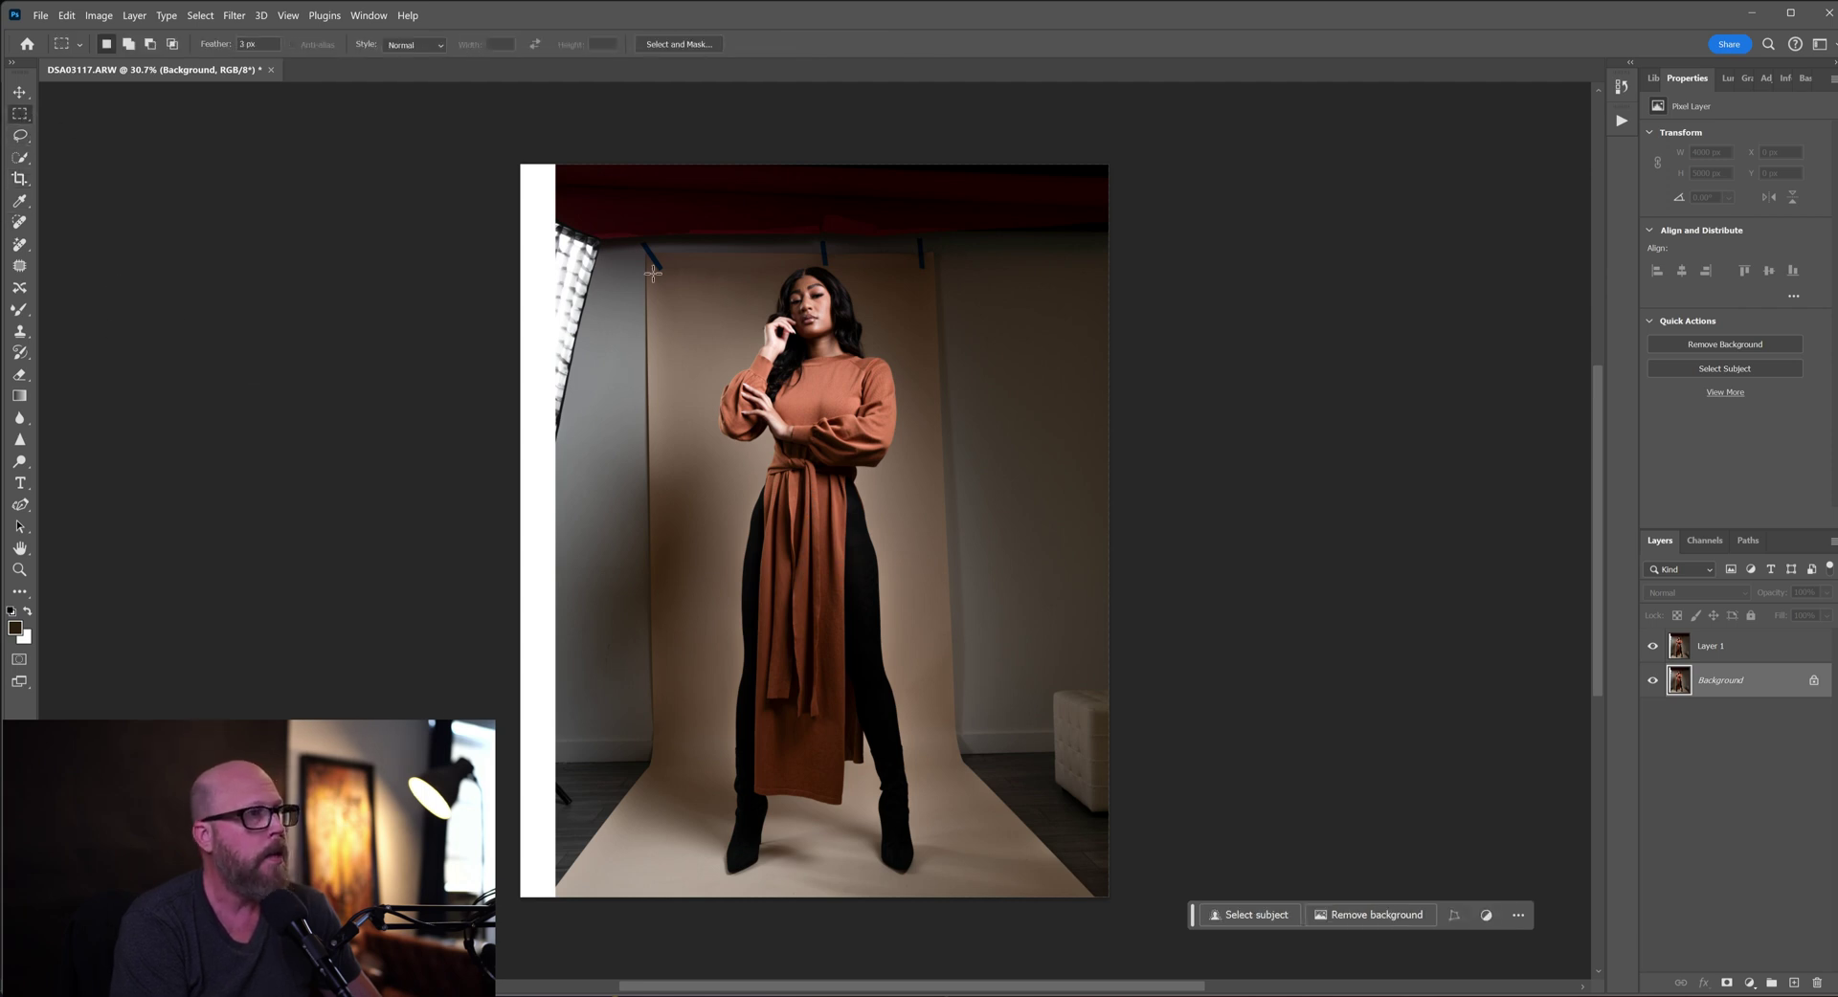
{"action": "mouse_move", "coordinate": [658, 276]}
{"action": "left_mouse_down"}
{"action": "mouse_move", "coordinate": [794, 278]}
{"action": "mouse_move", "coordinate": [976, 807]}
{"action": "mouse_move", "coordinate": [973, 891]}
{"action": "left_mouse_up"}
{"action": "key", "text": "ctrl+d"}
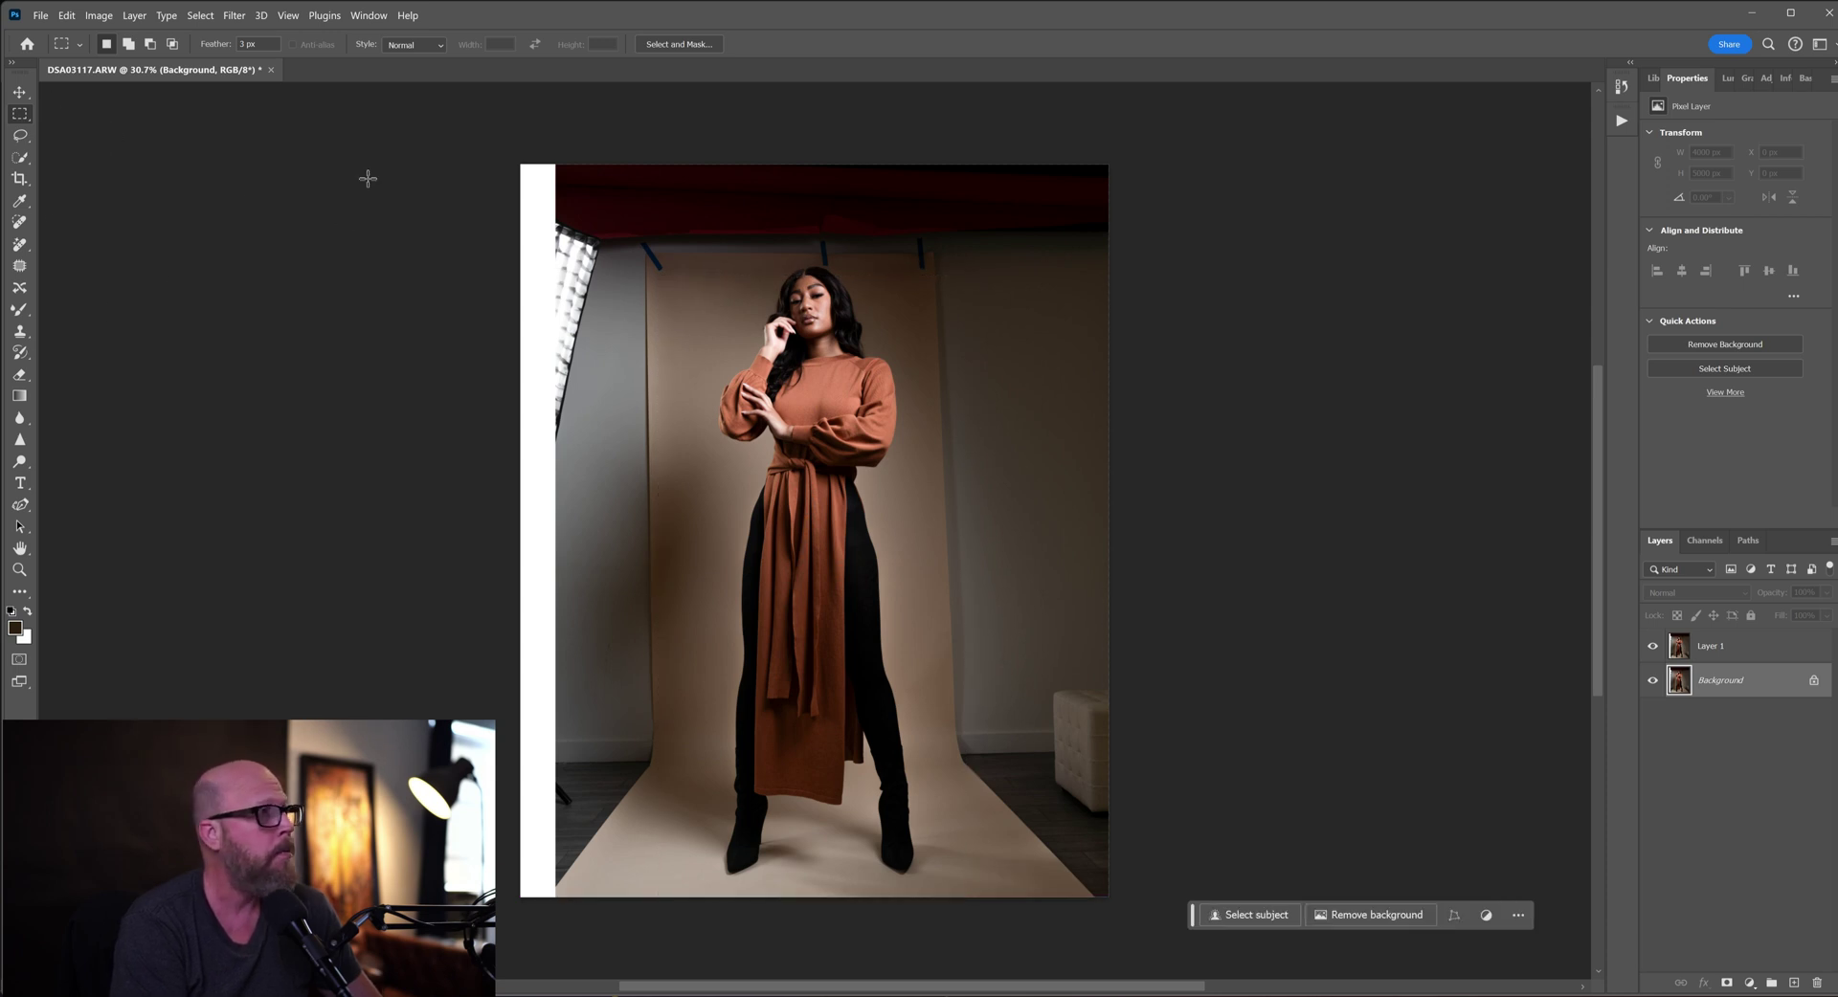
{"action": "left_click", "coordinate": [19, 244]}
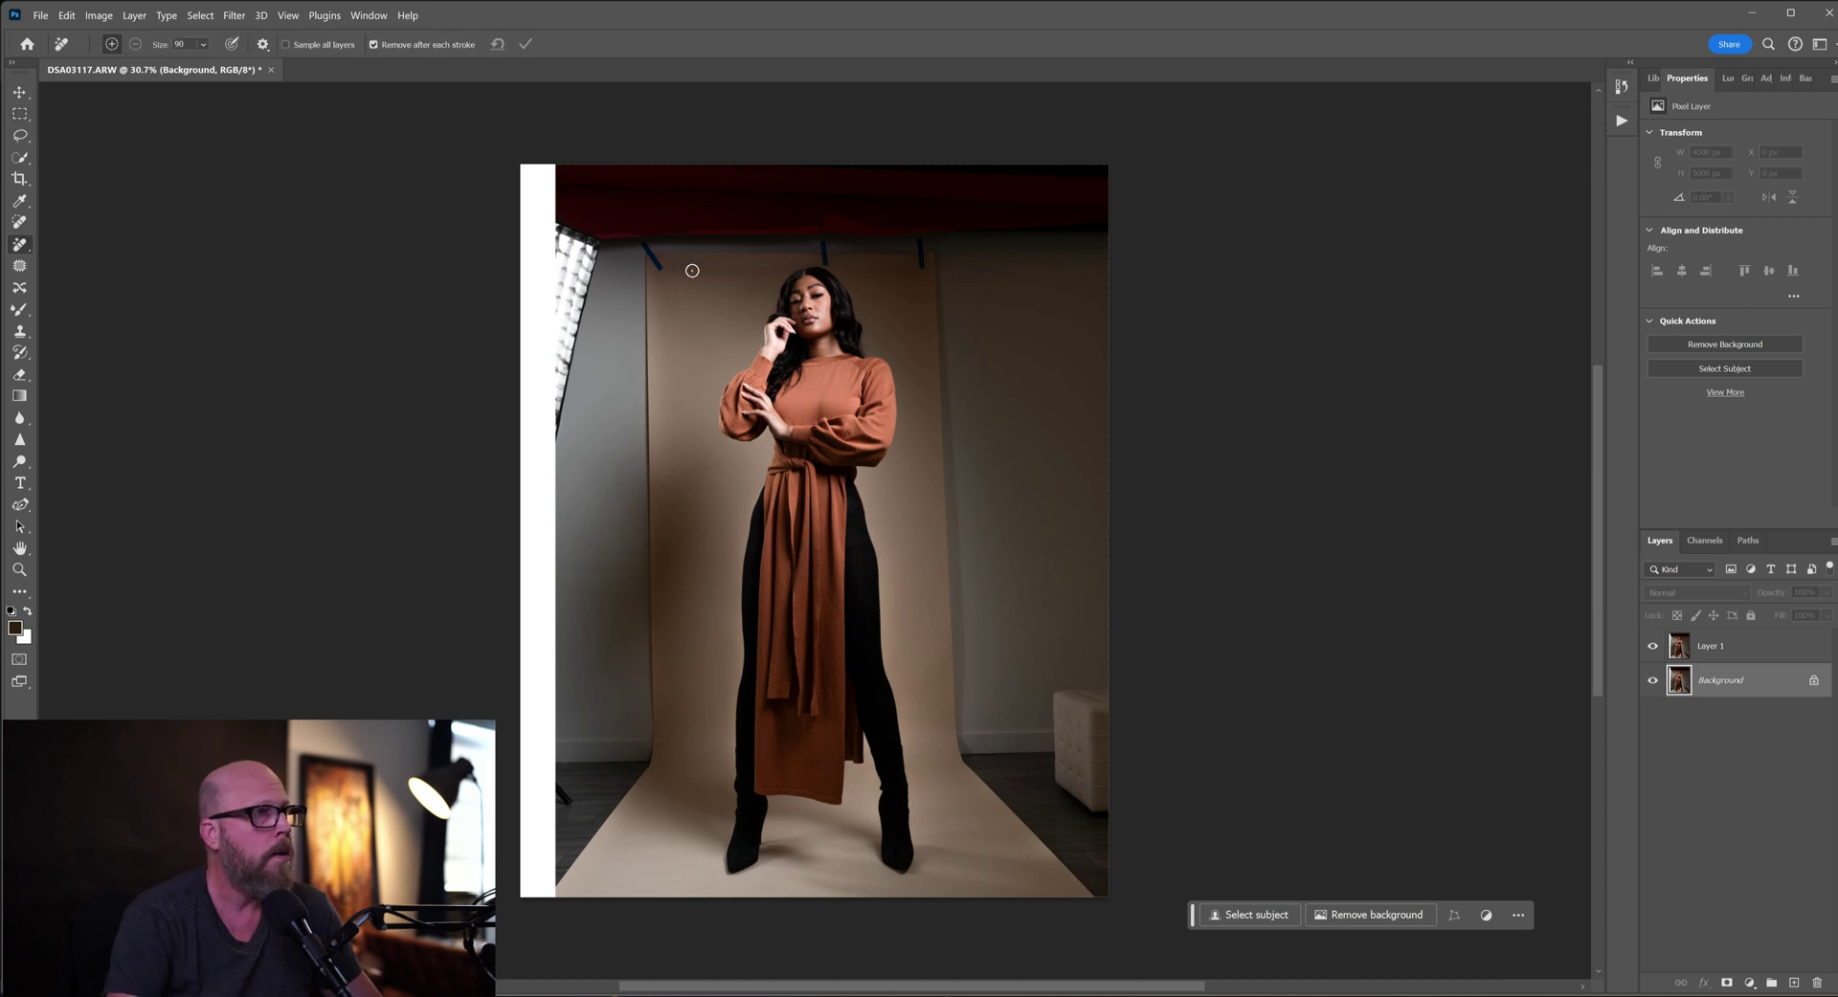
Step: Zoom in and paint out two blue tape strips on the Background layer
{"action": "scroll", "coordinate": [692, 271], "scroll_direction": "up", "scroll_amount": 5}
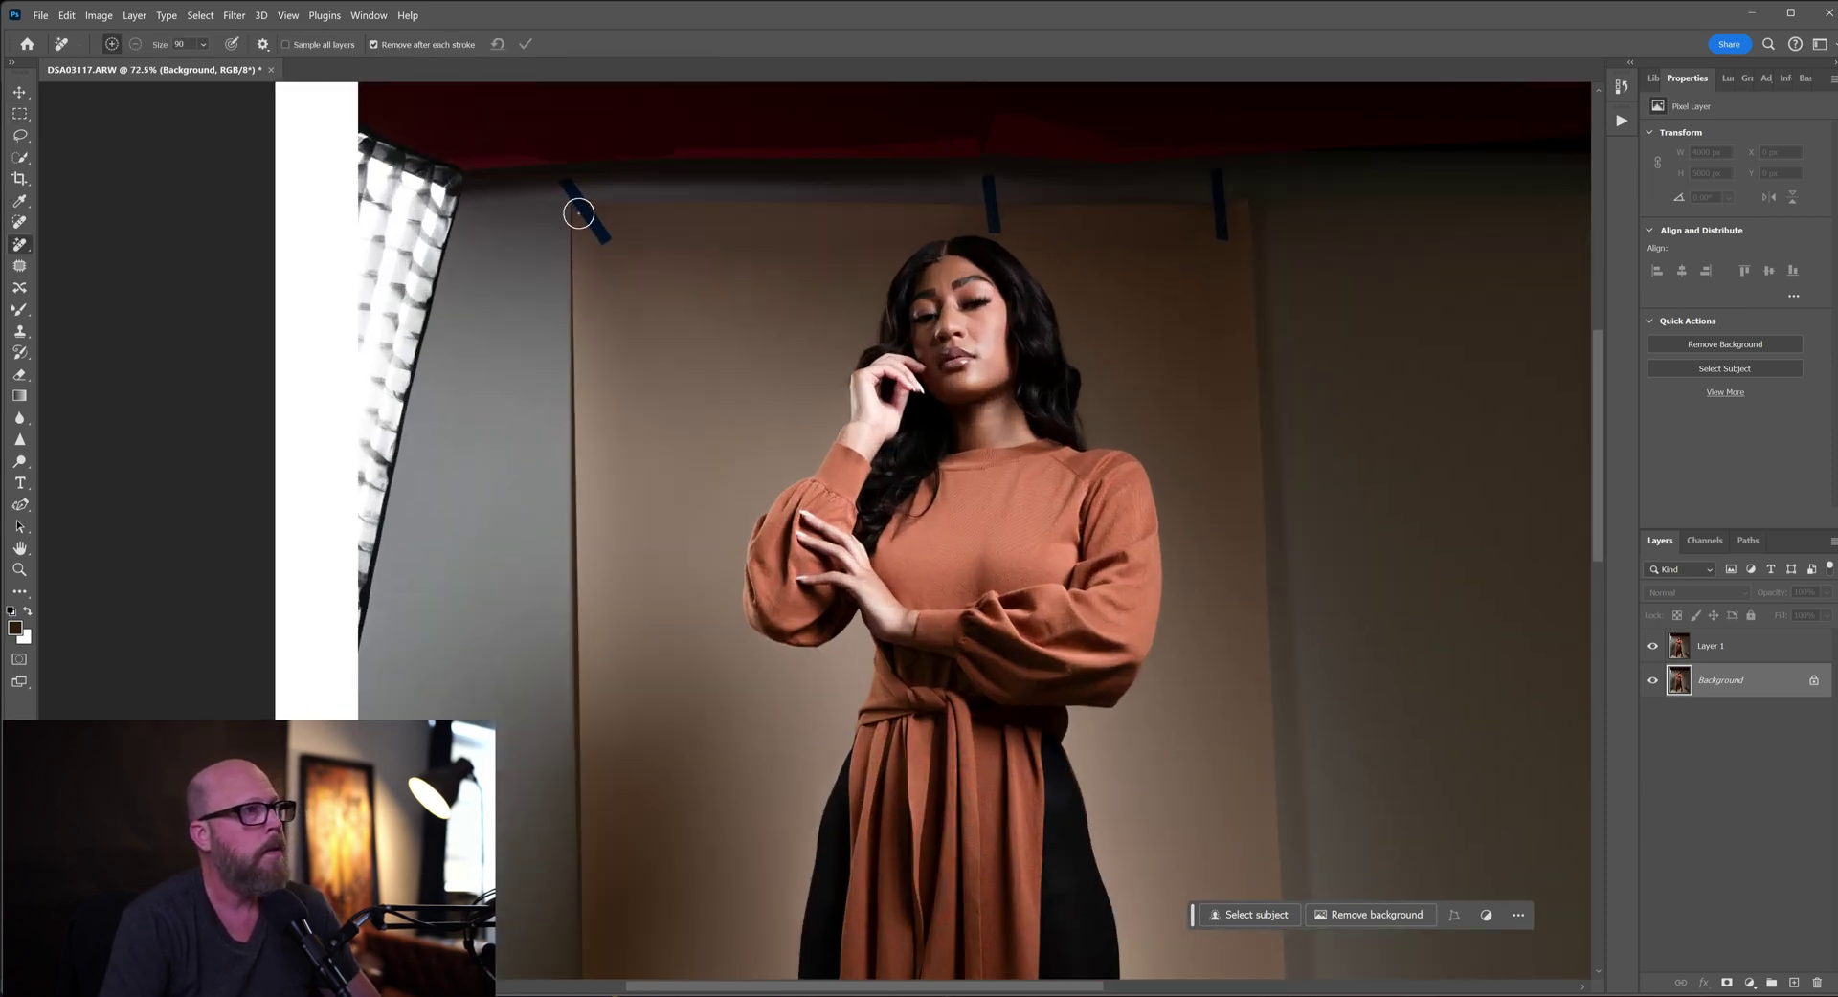
{"action": "mouse_move", "coordinate": [579, 212]}
{"action": "left_mouse_down"}
{"action": "mouse_move", "coordinate": [607, 231]}
{"action": "mouse_move", "coordinate": [575, 185]}
{"action": "left_mouse_up"}
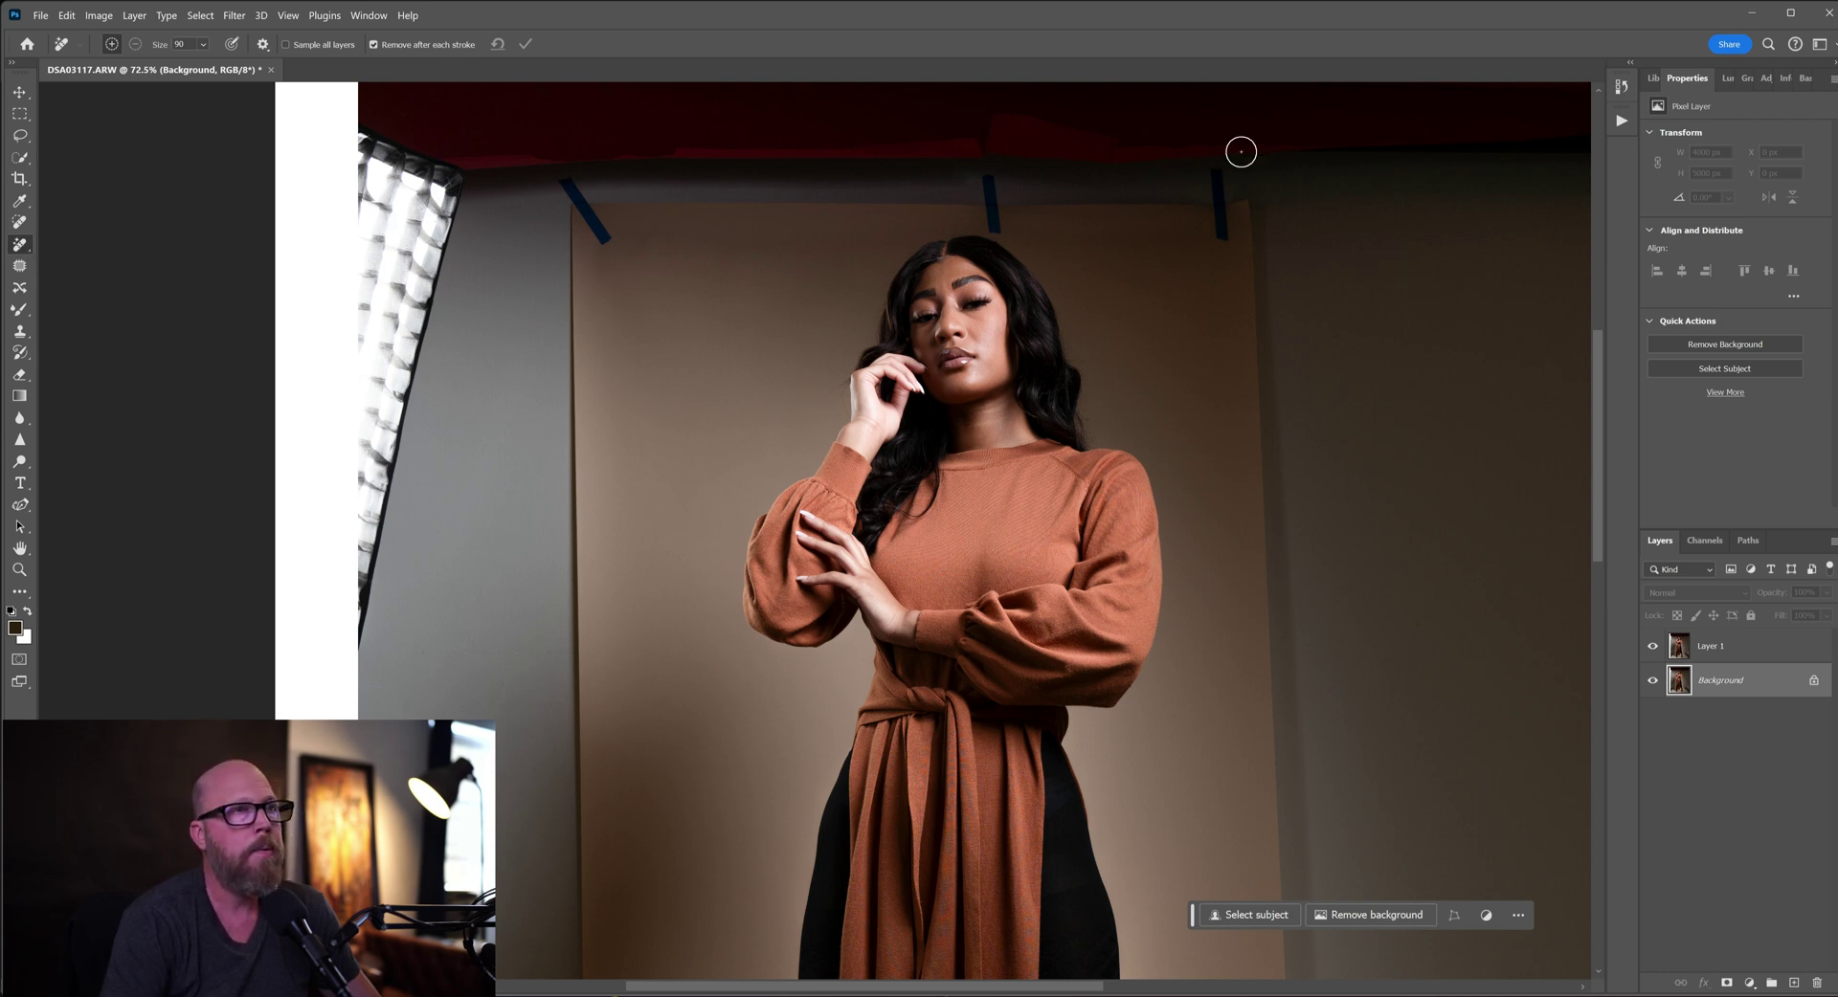
{"action": "mouse_move", "coordinate": [1227, 186]}
{"action": "left_mouse_down"}
{"action": "mouse_move", "coordinate": [1220, 234]}
{"action": "mouse_move", "coordinate": [1220, 176]}
{"action": "left_mouse_up"}
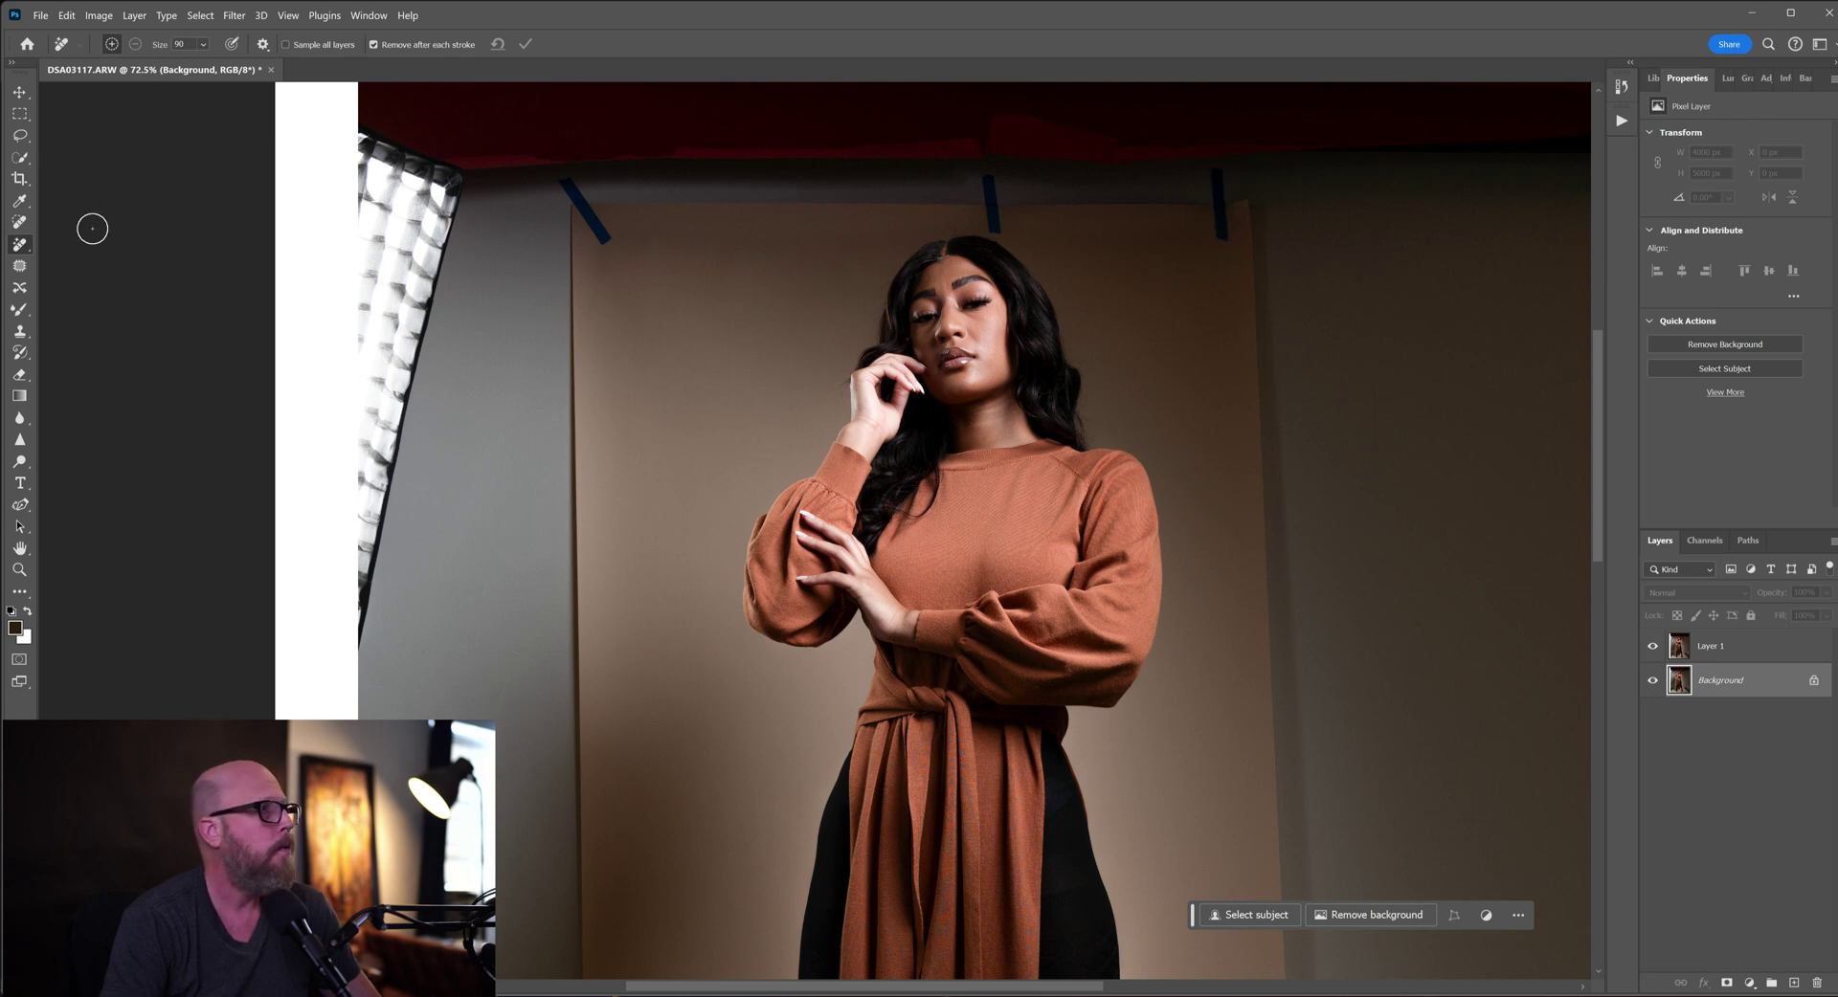
{"action": "left_click", "coordinate": [1711, 661]}
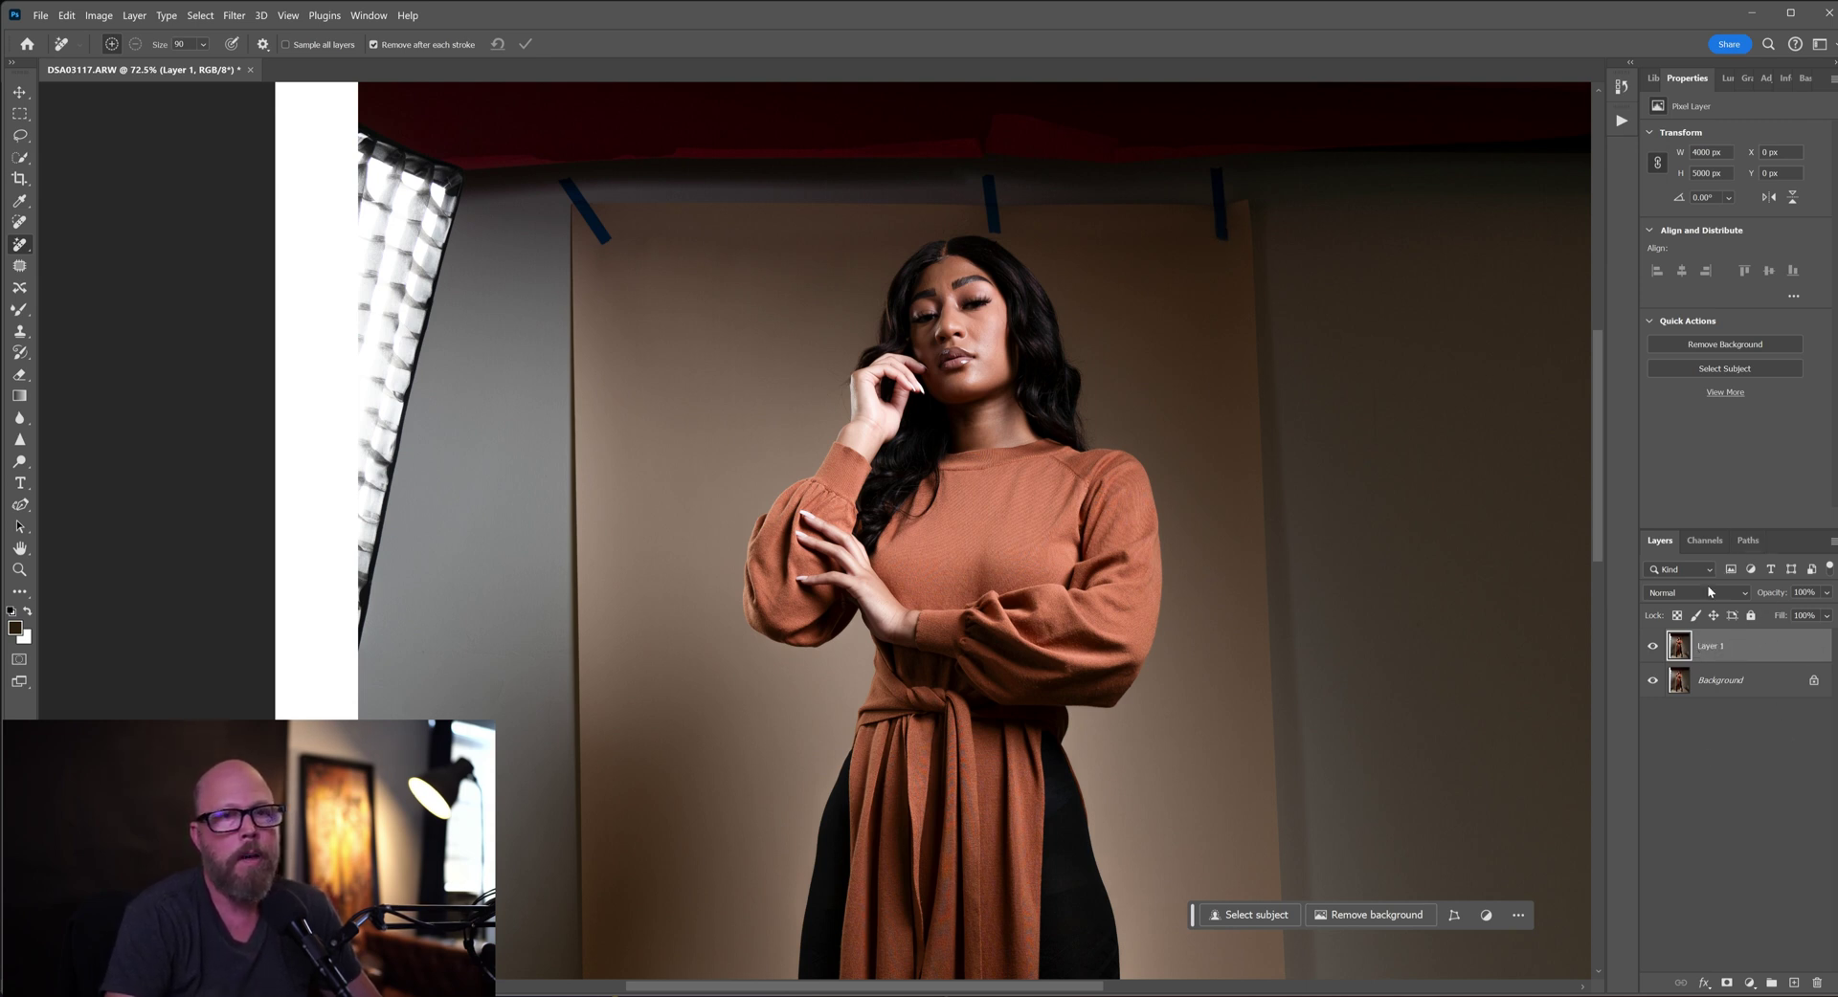
{"action": "left_click", "coordinate": [1713, 683]}
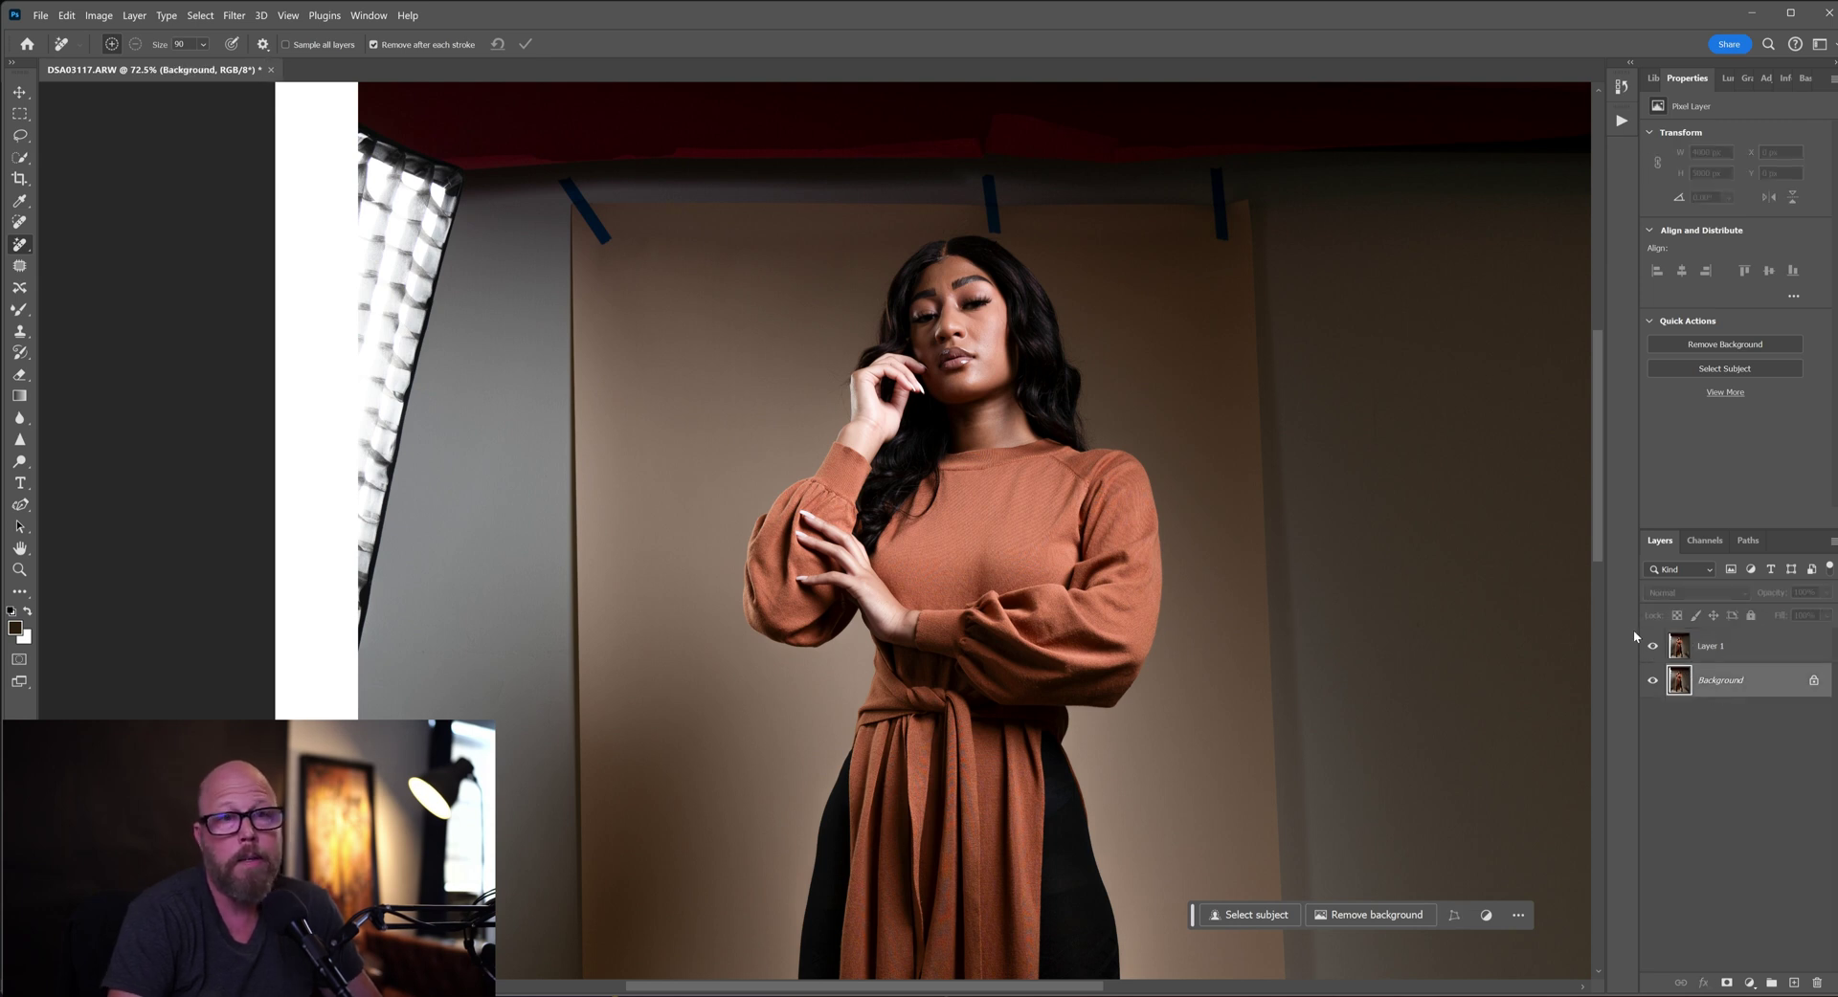
Step: On Layer 1, paint out the three blue tape pieces and tidy the backdrop edge below them
{"action": "left_click", "coordinate": [1720, 660]}
{"action": "left_click_drag", "start_coordinate": [1212, 249], "coordinate": [1218, 181]}
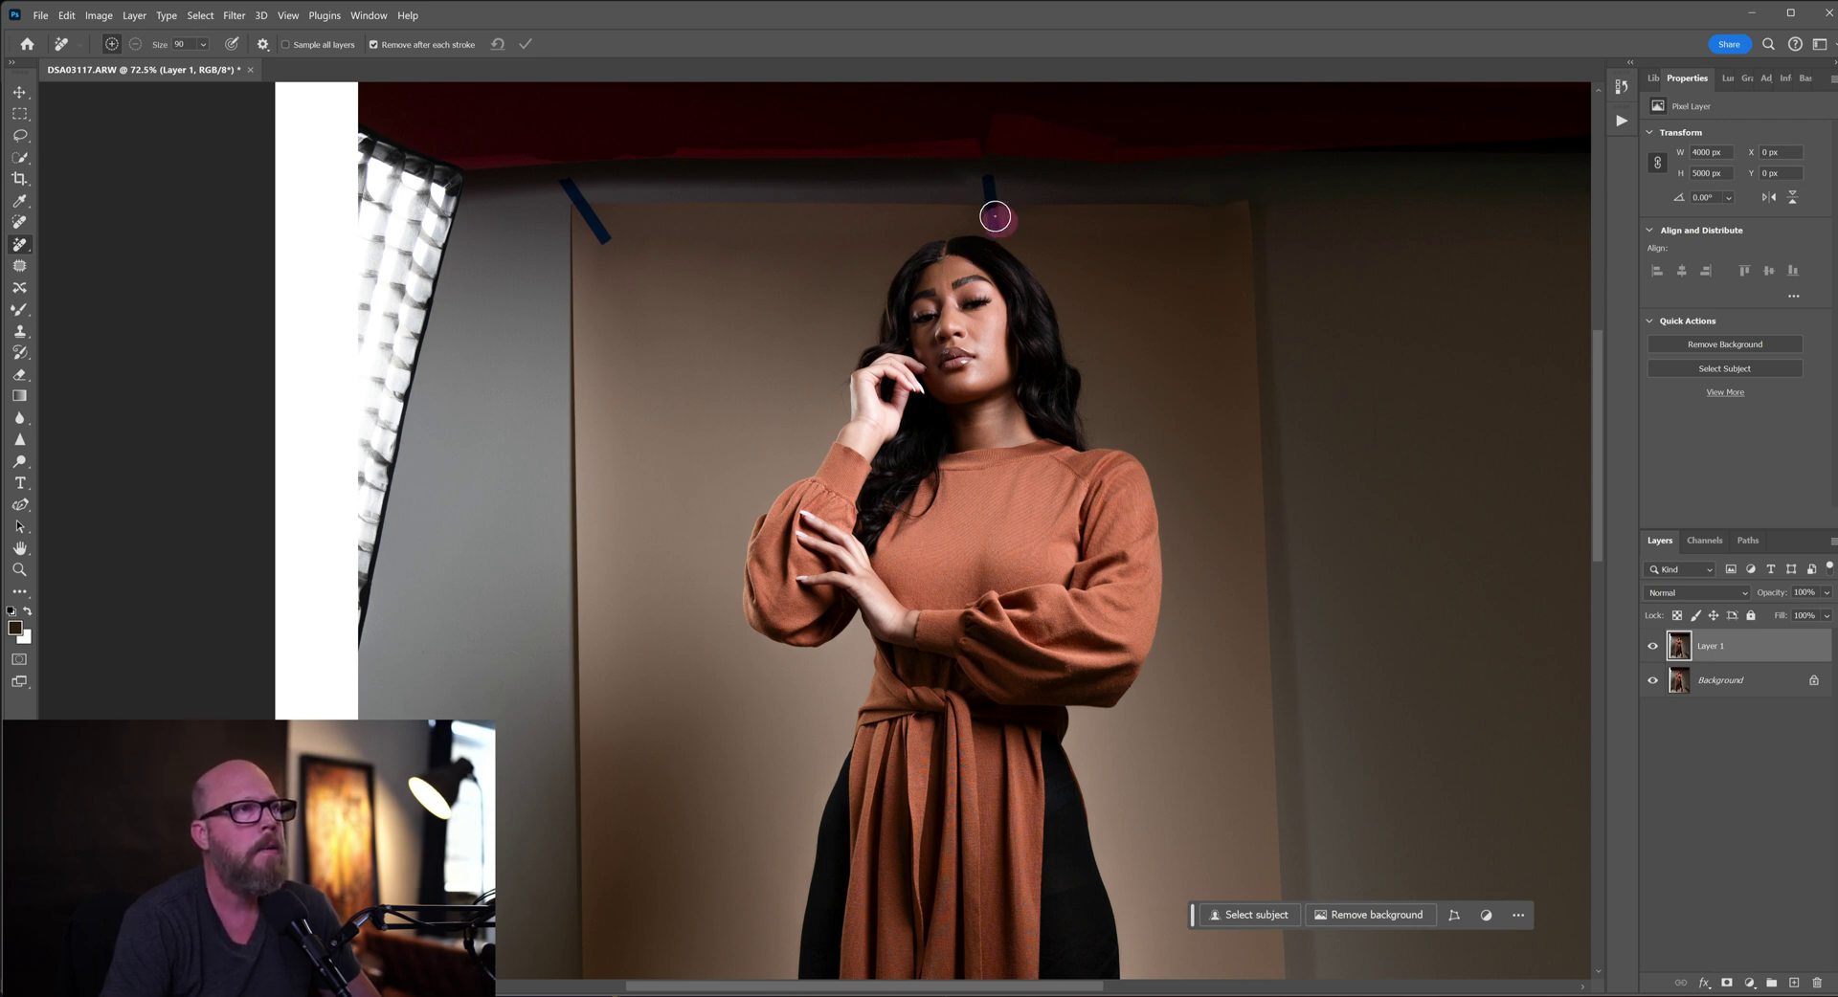
{"action": "left_click_drag", "start_coordinate": [995, 216], "coordinate": [986, 190]}
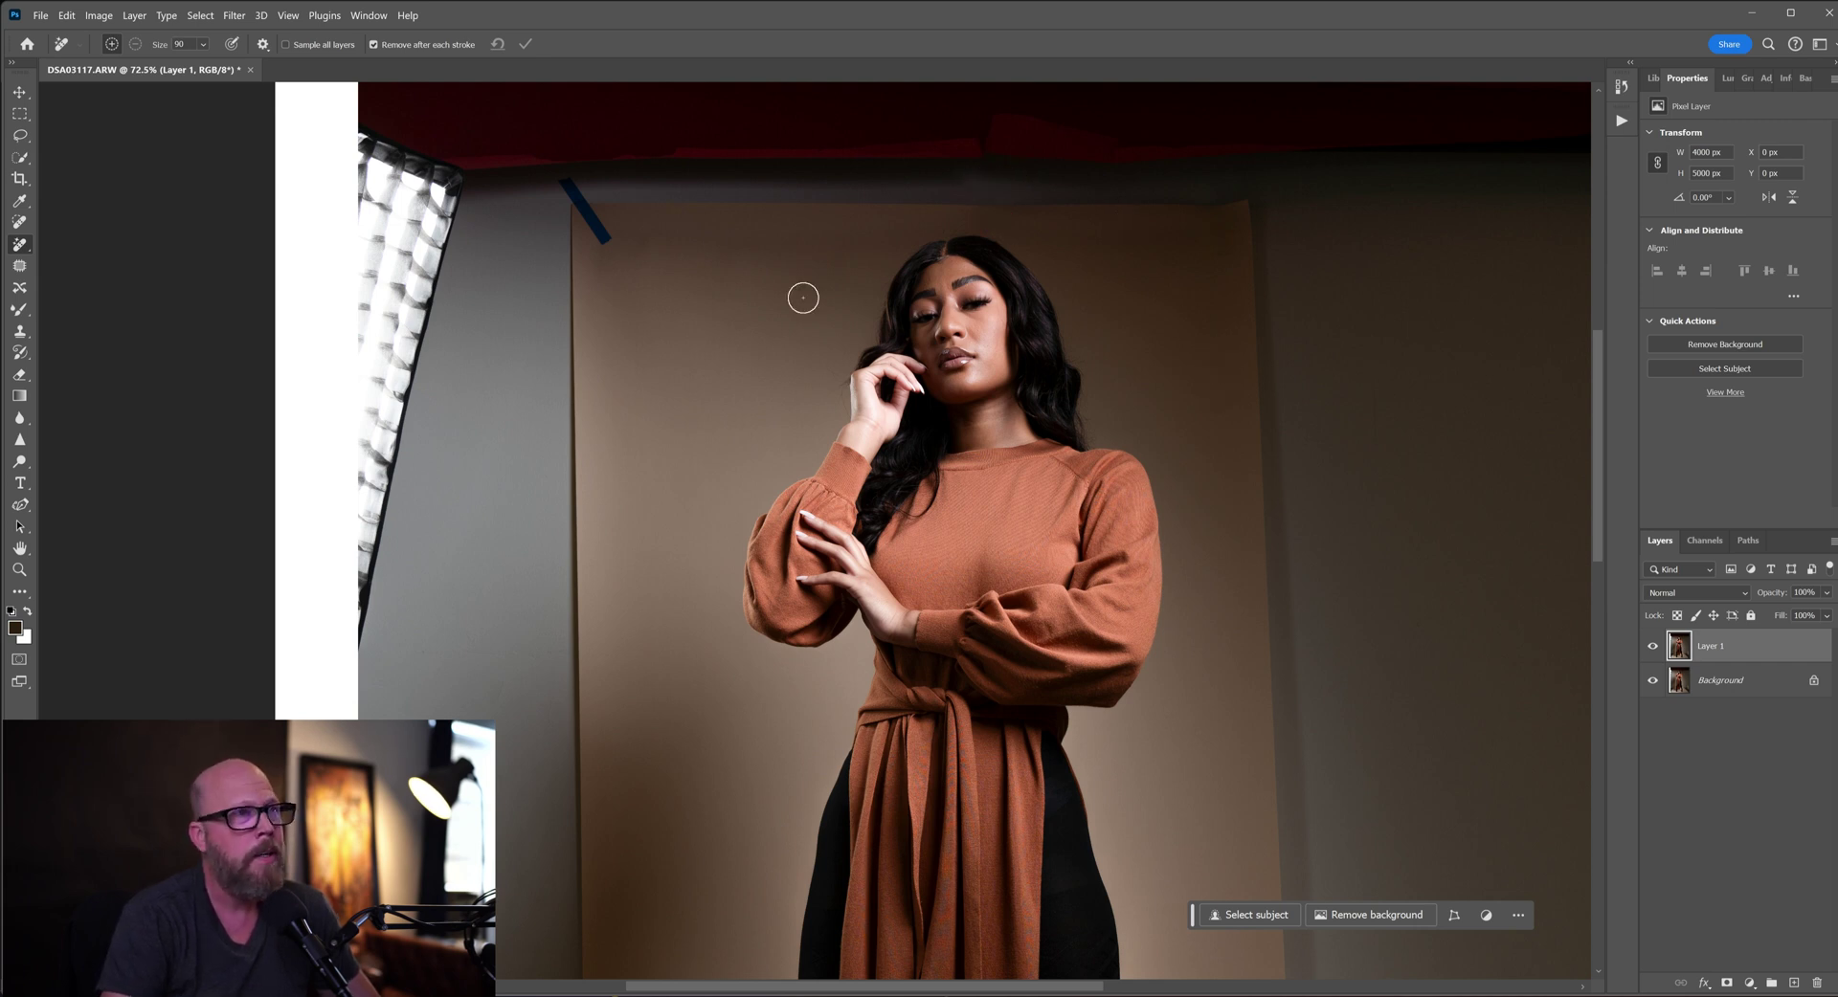
{"action": "left_click_drag", "start_coordinate": [594, 260], "coordinate": [581, 199]}
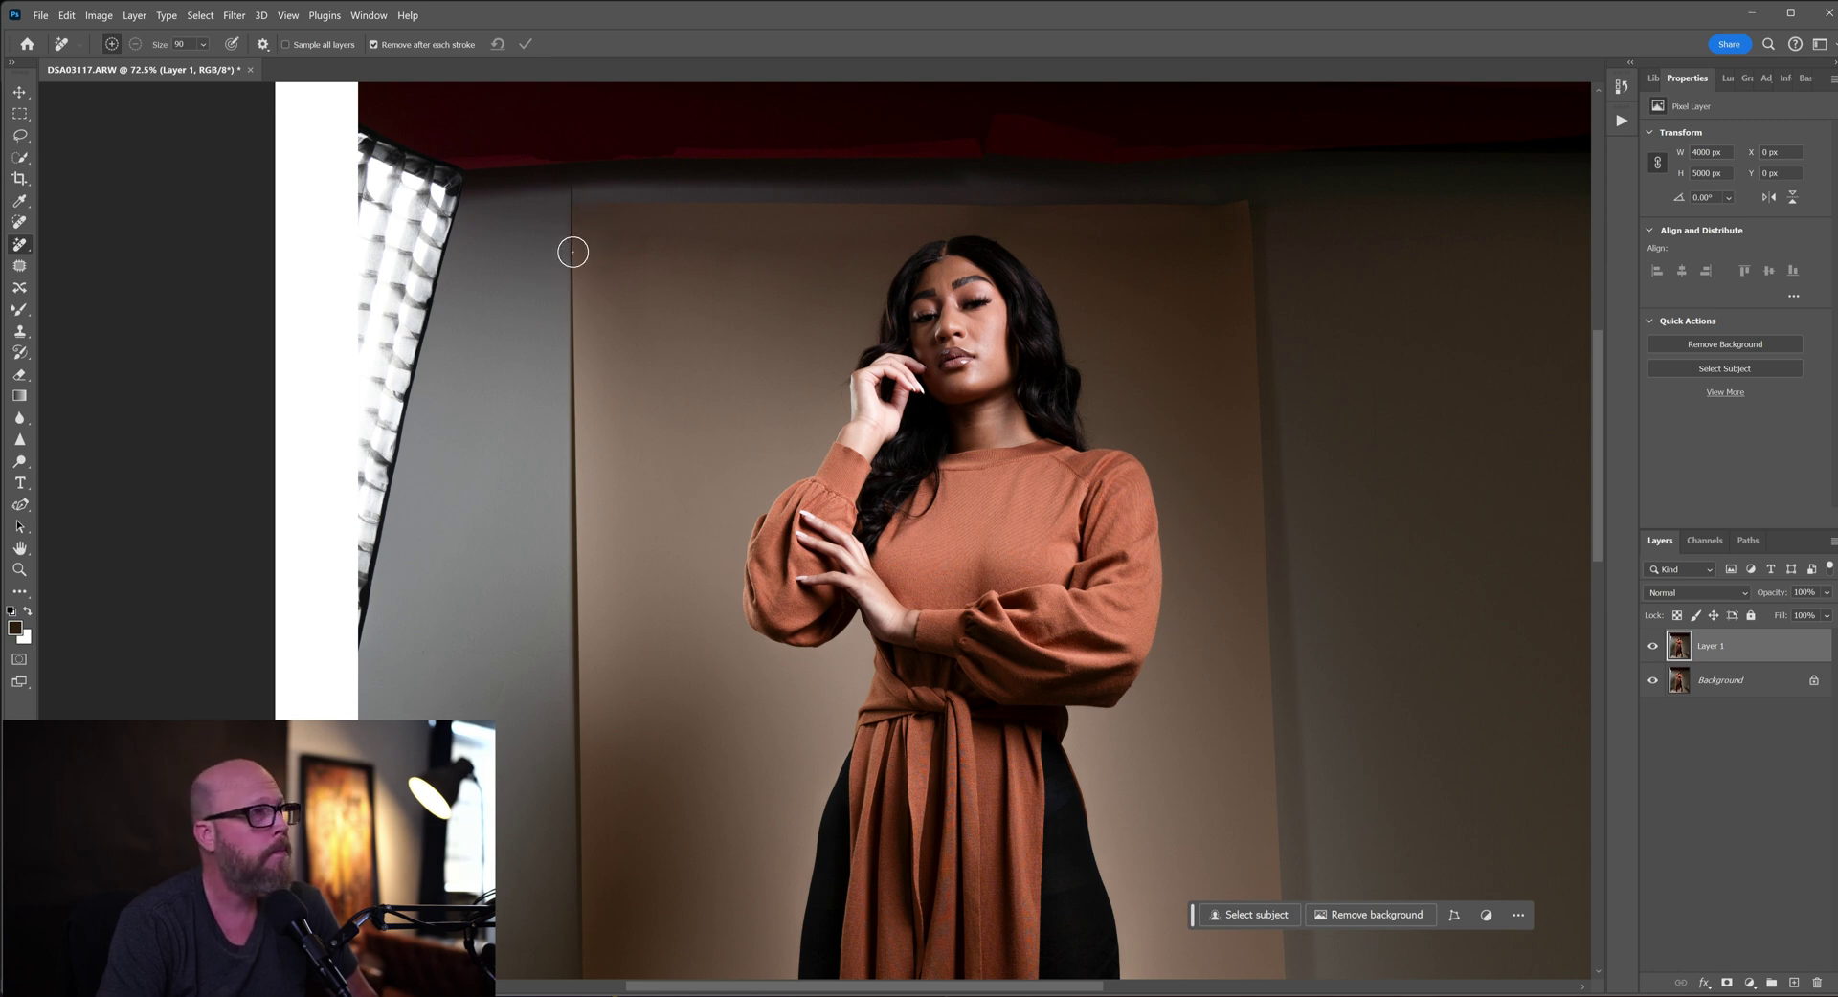
{"action": "left_click_drag", "start_coordinate": [571, 197], "coordinate": [571, 218]}
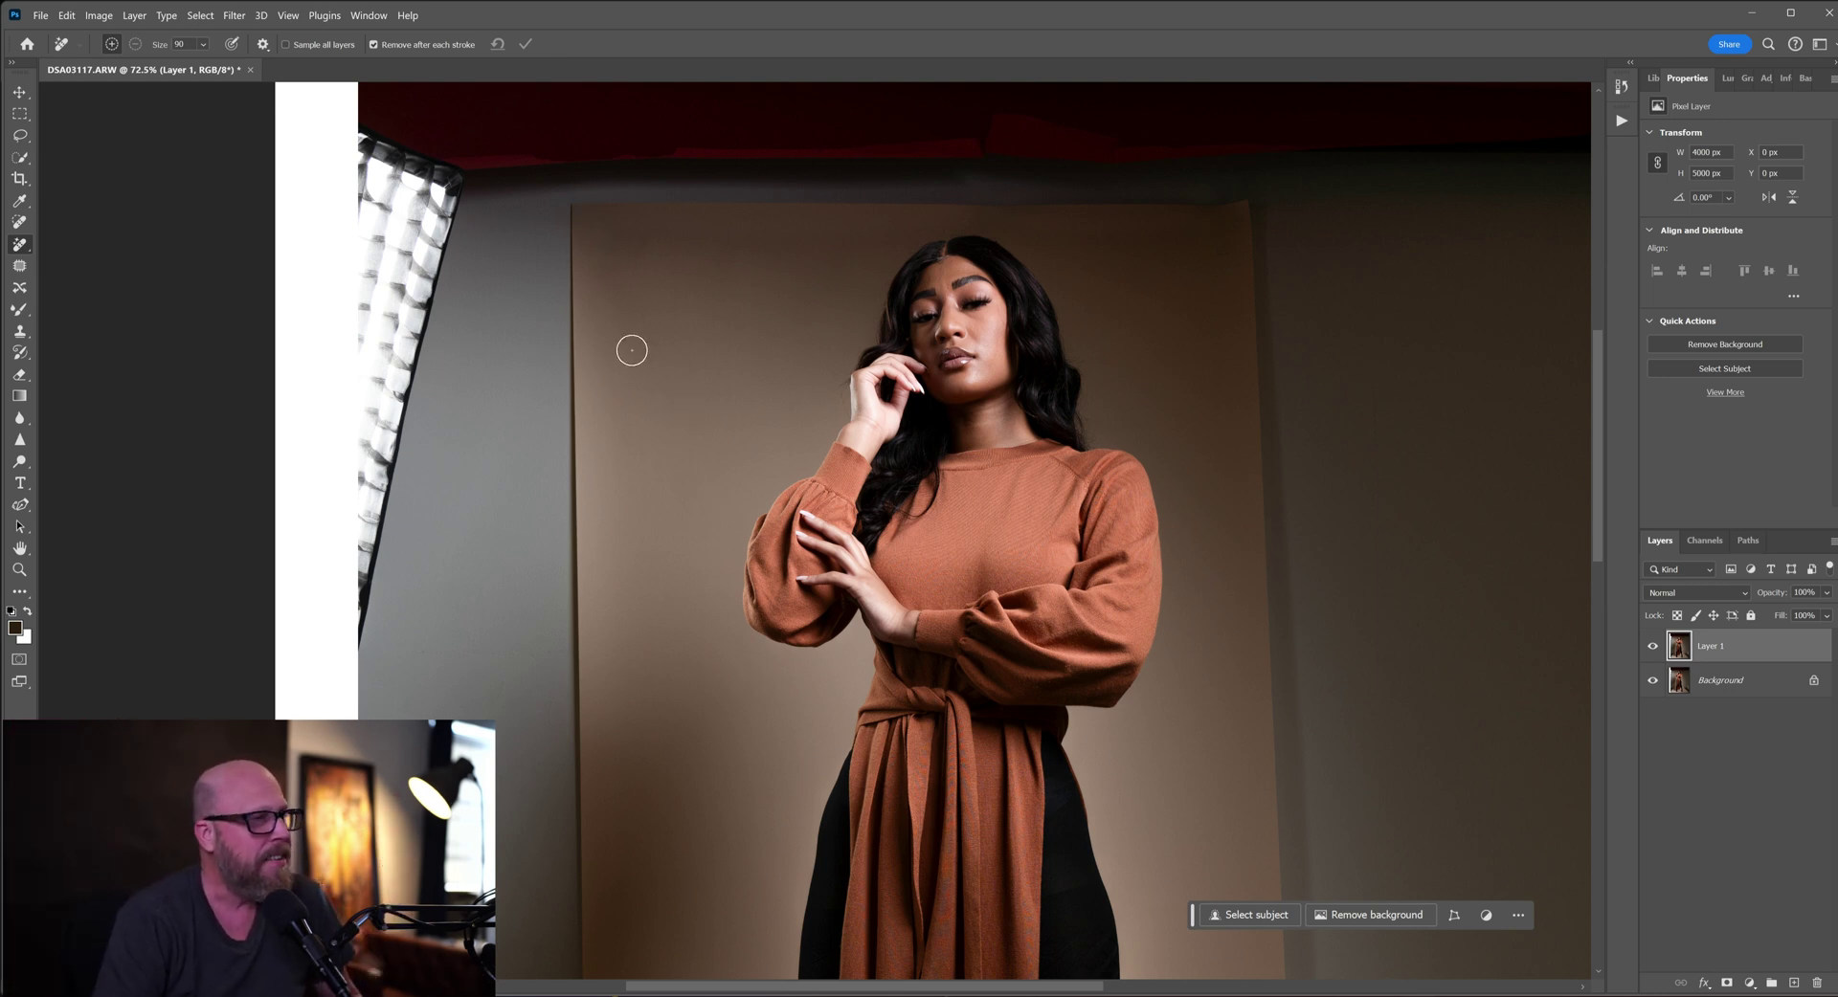
{"action": "key", "text": "ctrl+0"}
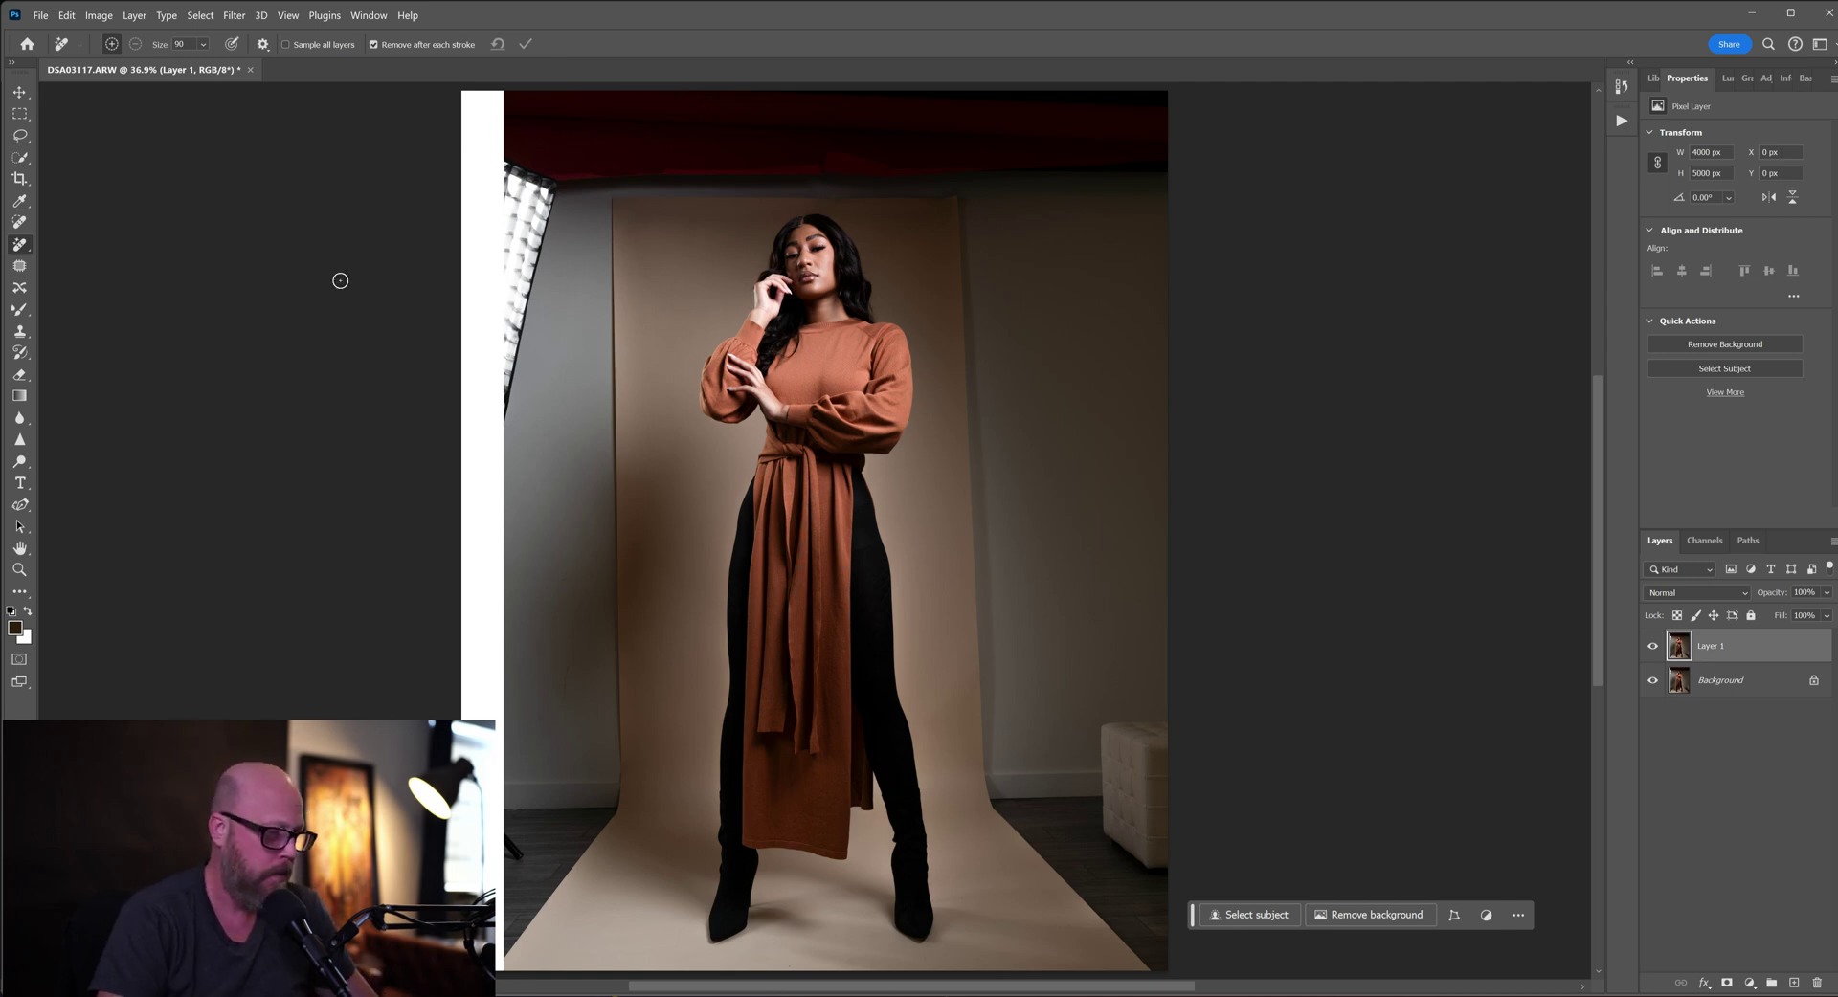
Step: Lasso loosely around the model and backdrop paper down to the bottom edge for Generative Fill
{"action": "key", "text": "ctrl+minus"}
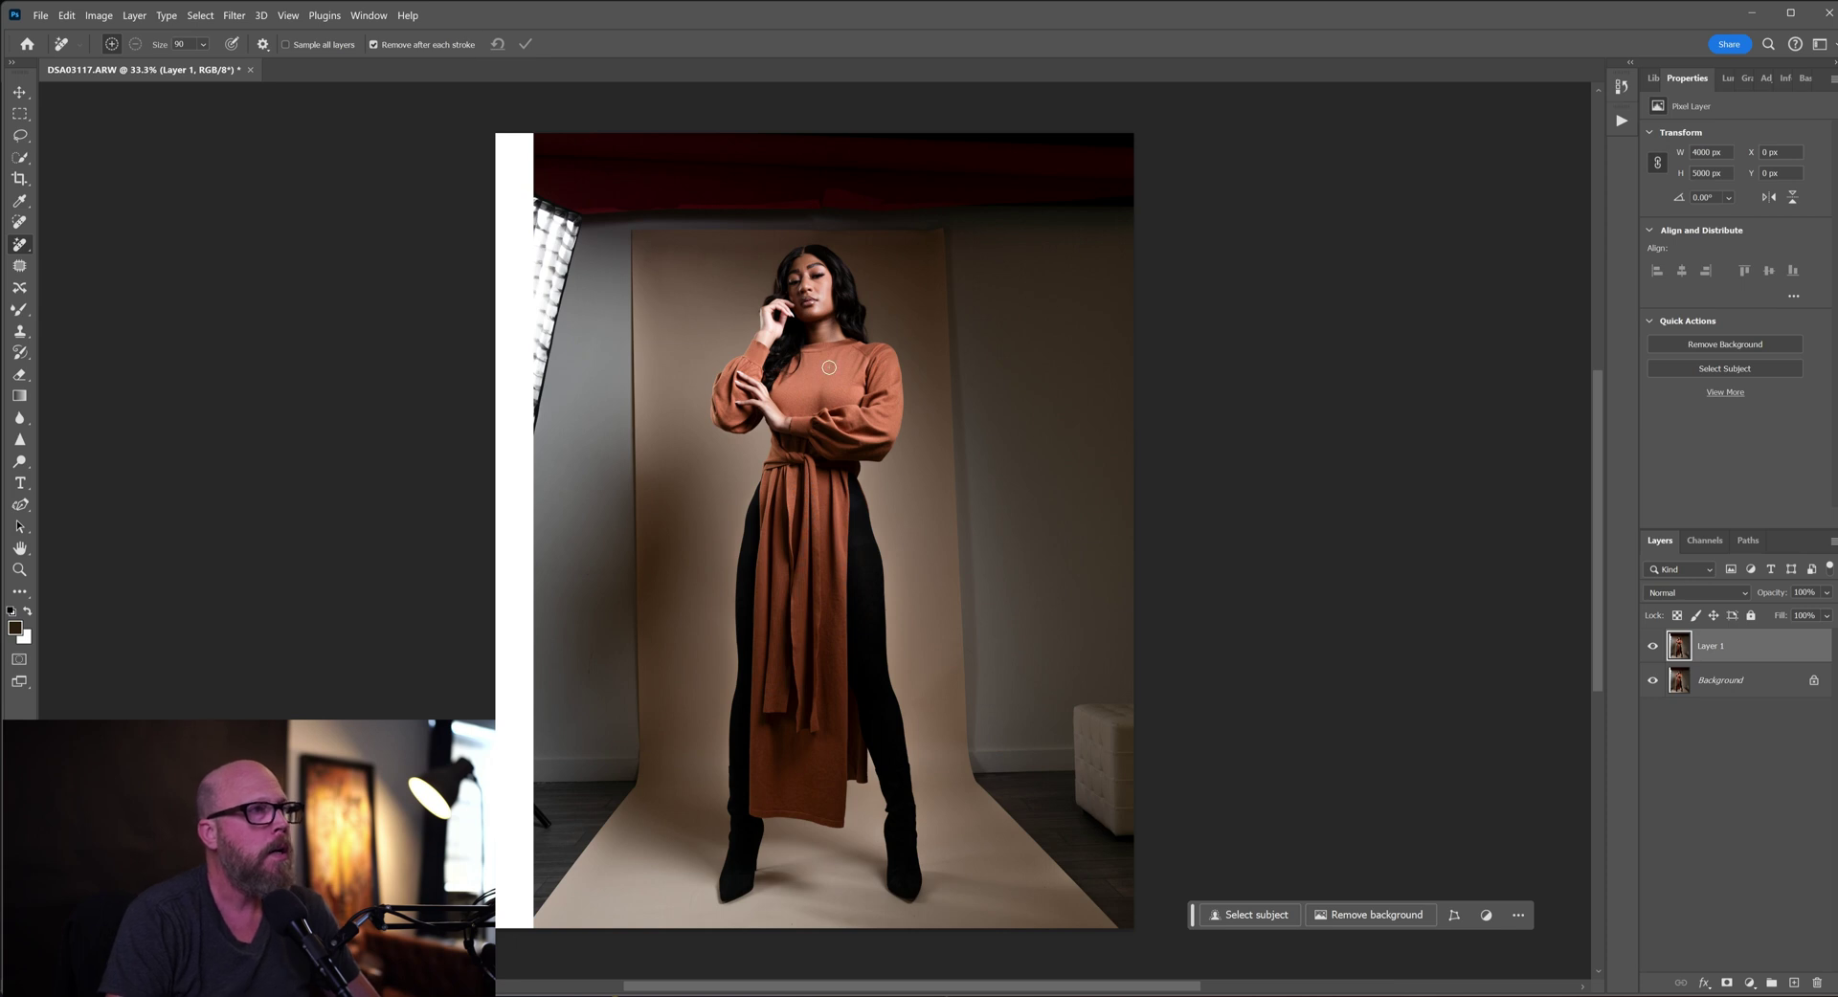
{"action": "left_click", "coordinate": [21, 137]}
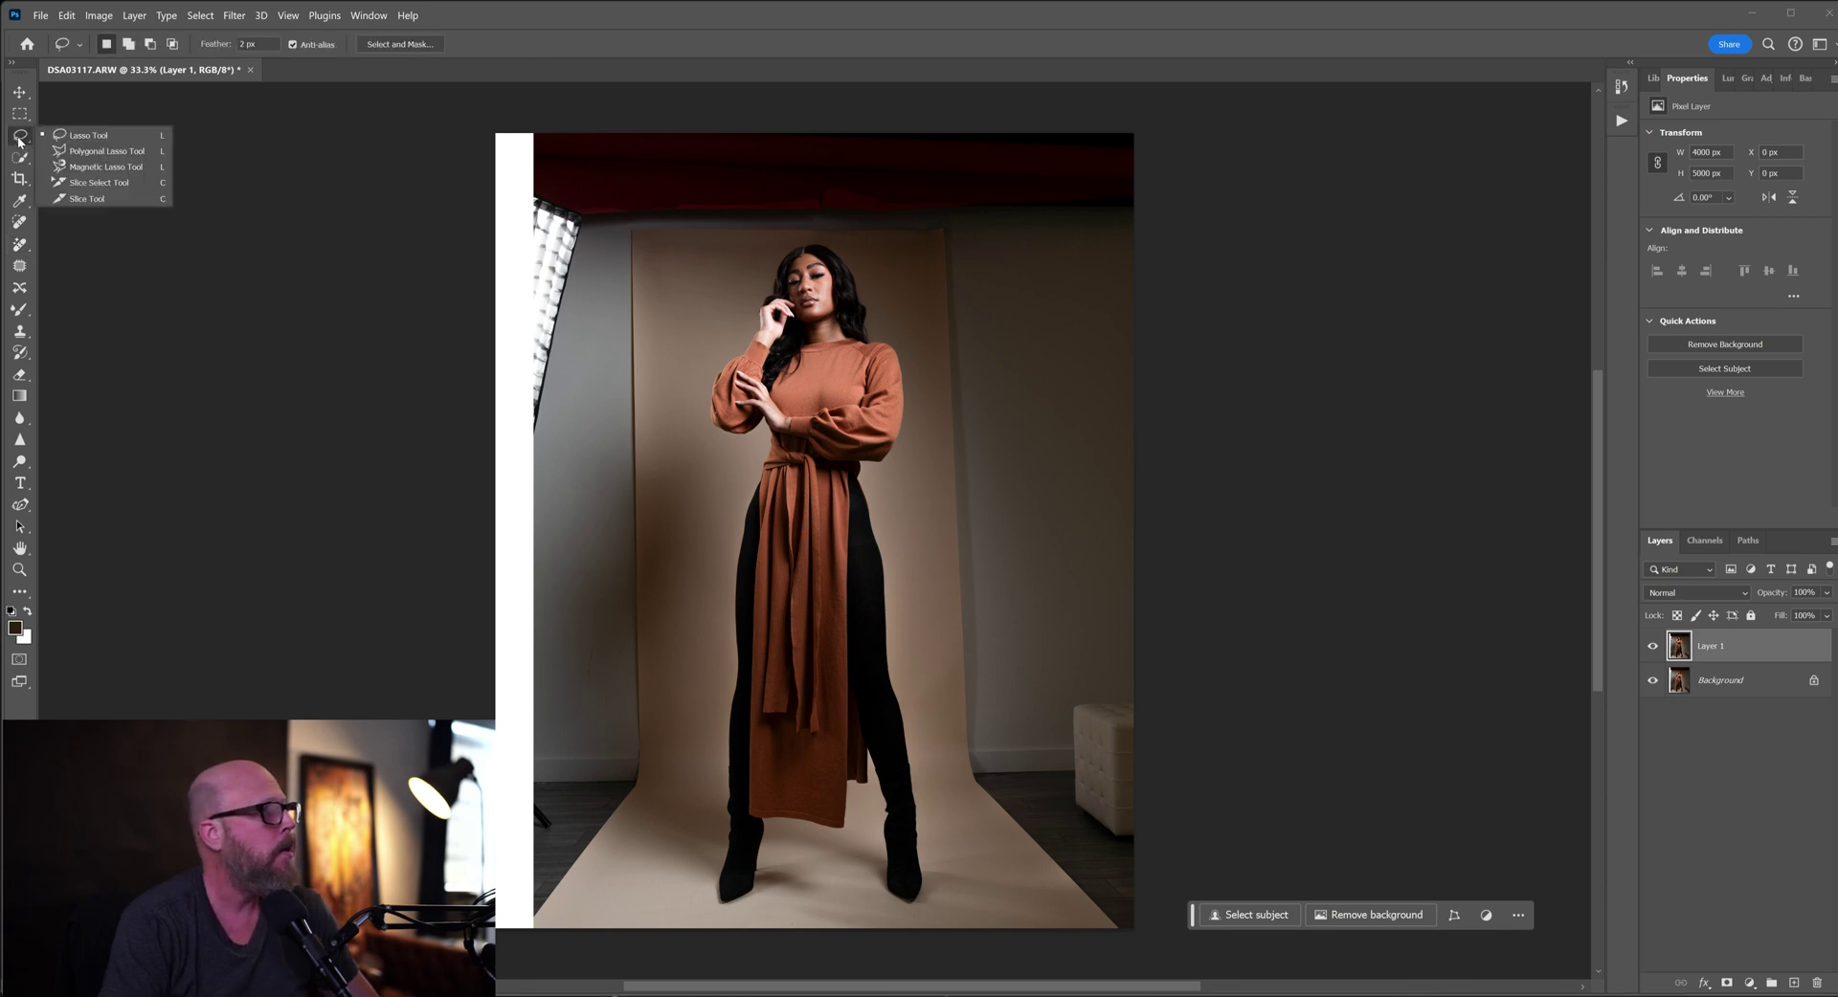
{"action": "left_click", "coordinate": [88, 135]}
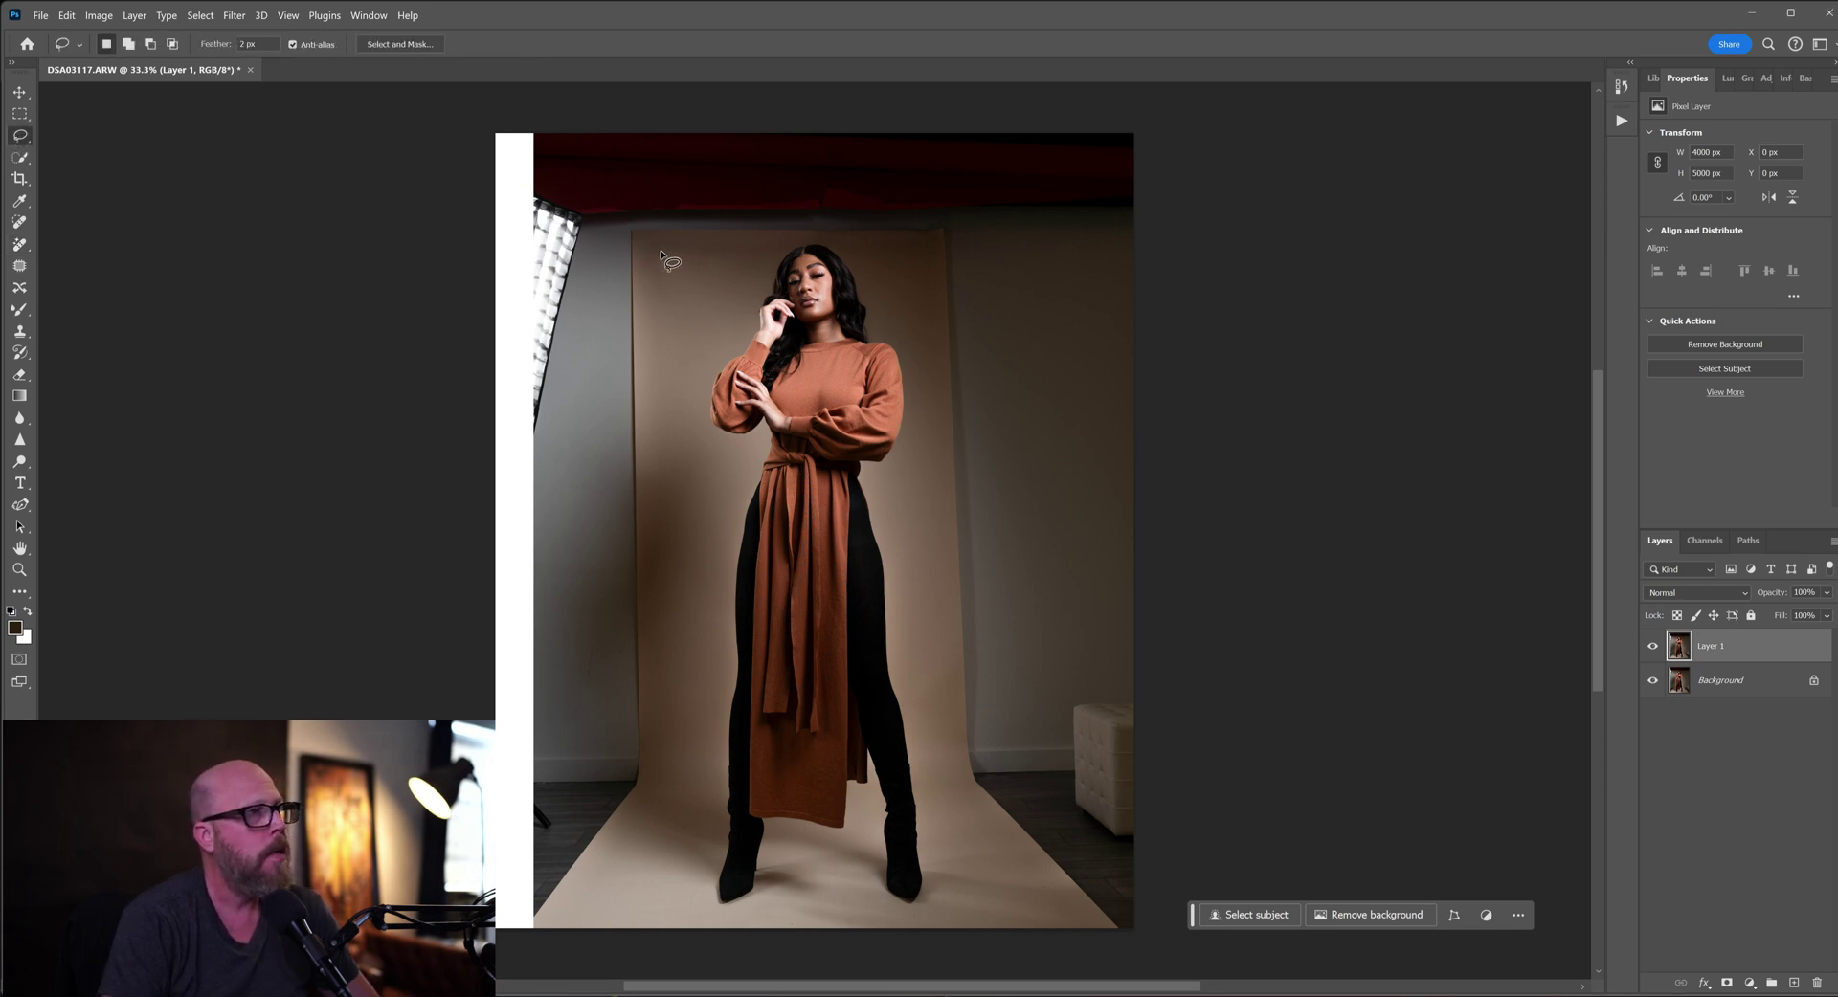
{"action": "left_click_drag", "start_coordinate": [655, 272], "coordinate": [649, 335]}
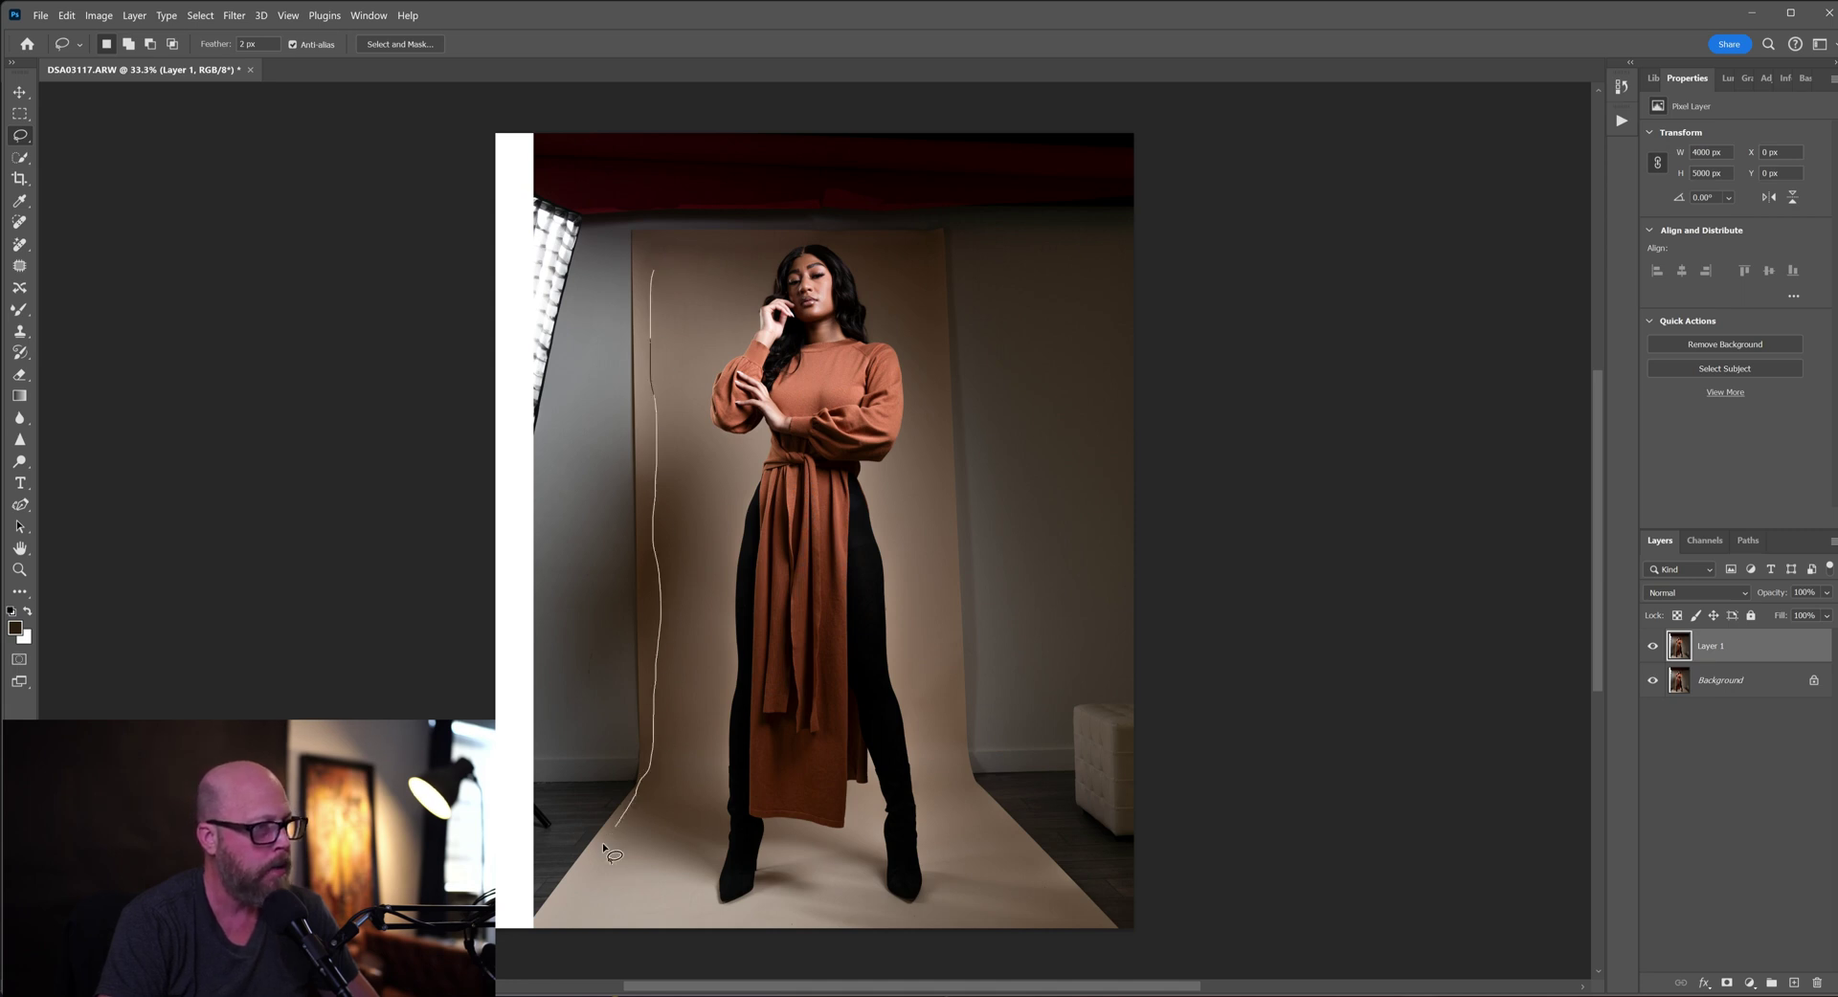
{"action": "left_click_drag", "start_coordinate": [628, 953], "coordinate": [1059, 930]}
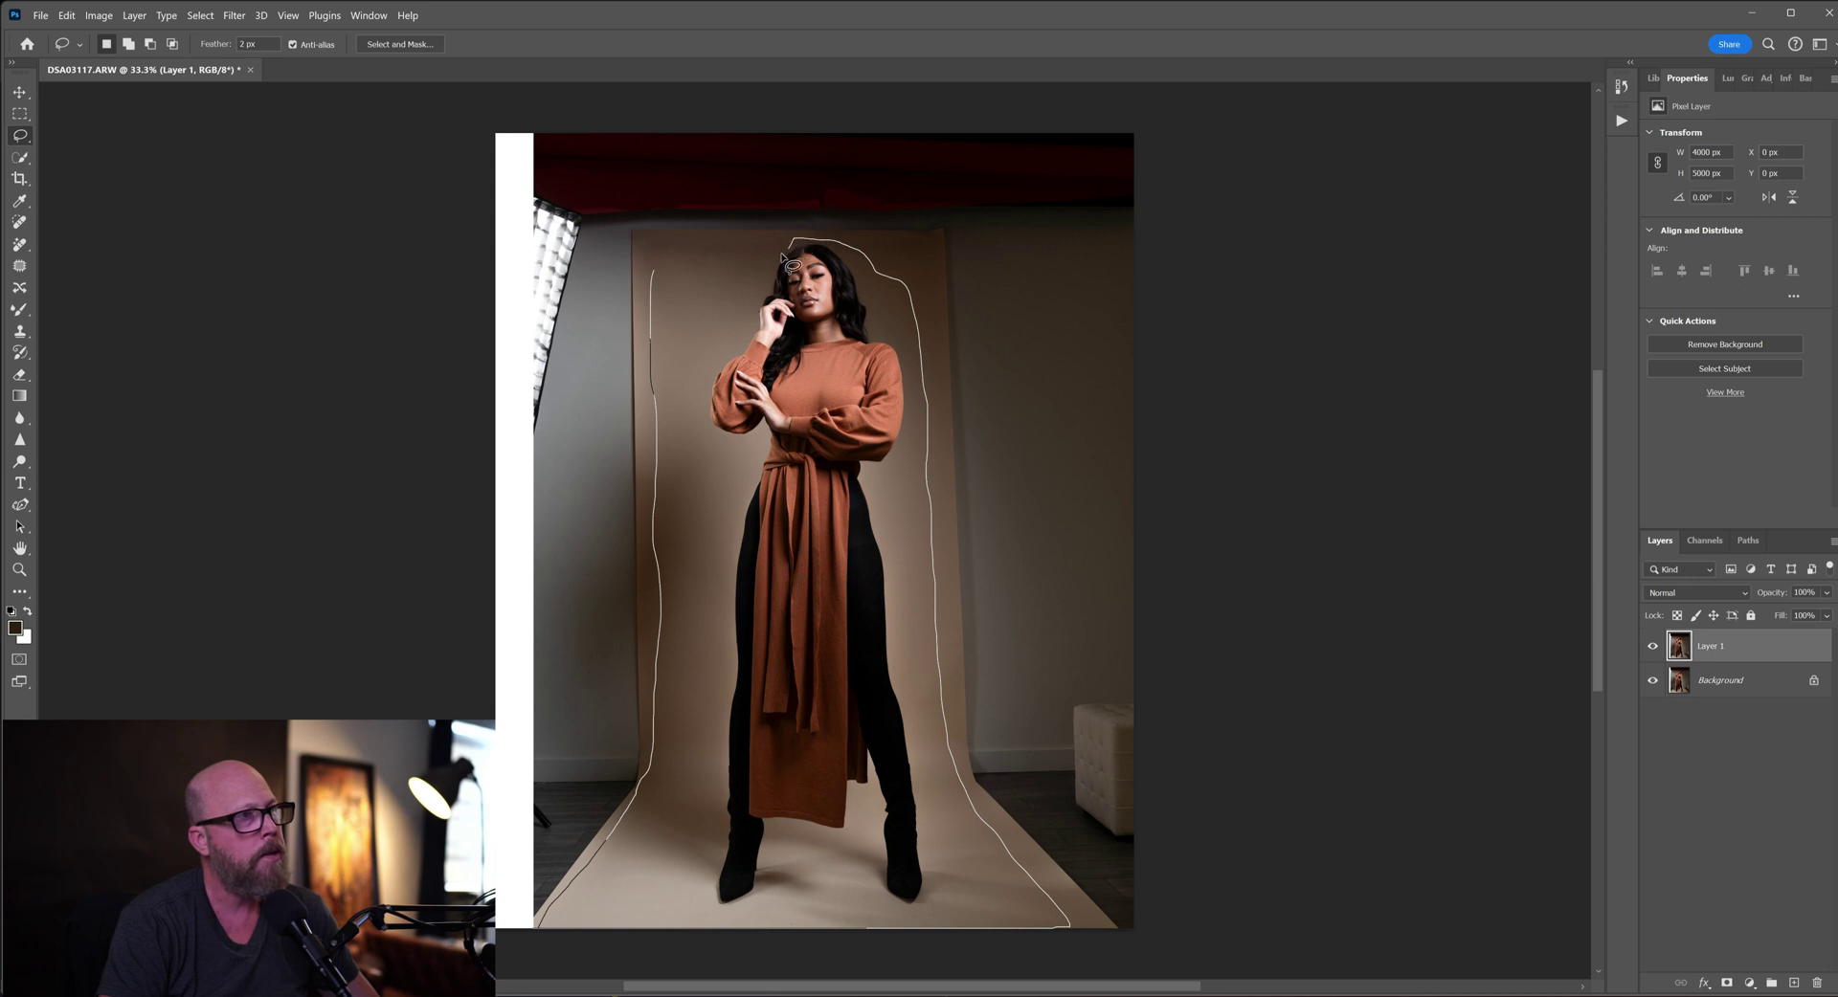
{"action": "left_click_drag", "start_coordinate": [658, 273], "coordinate": [658, 271]}
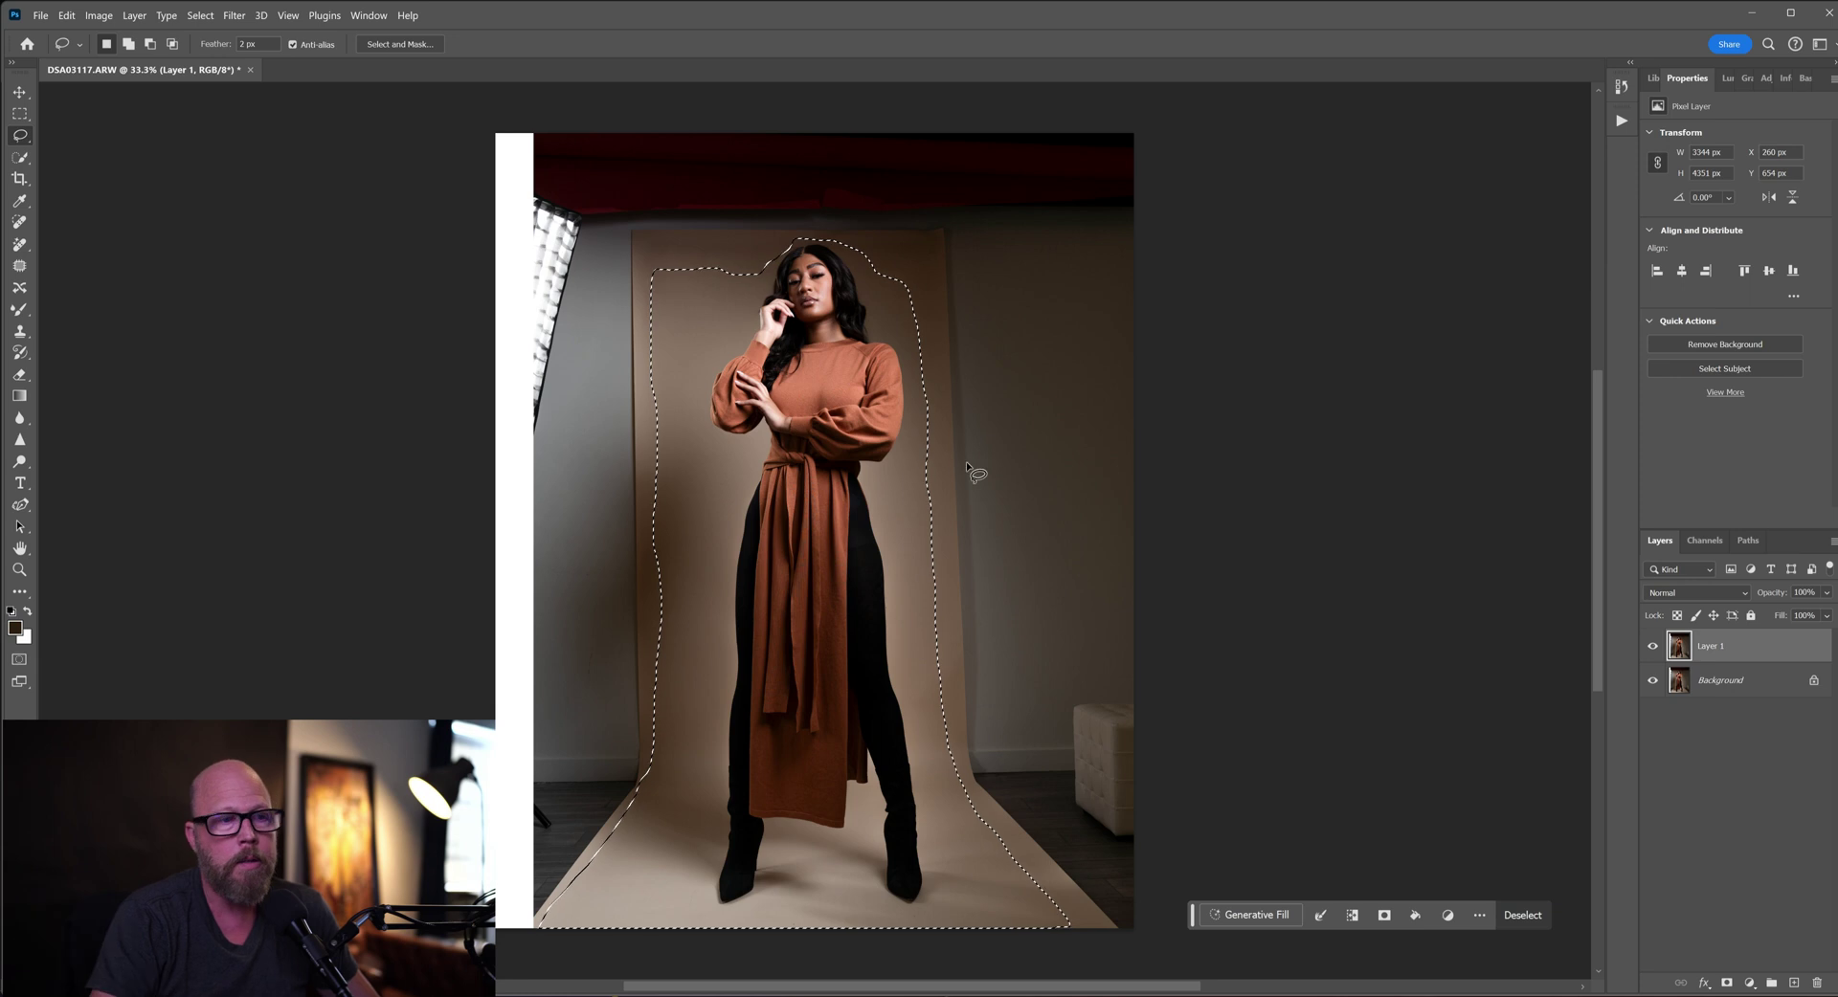
{"action": "left_click", "coordinate": [1244, 915]}
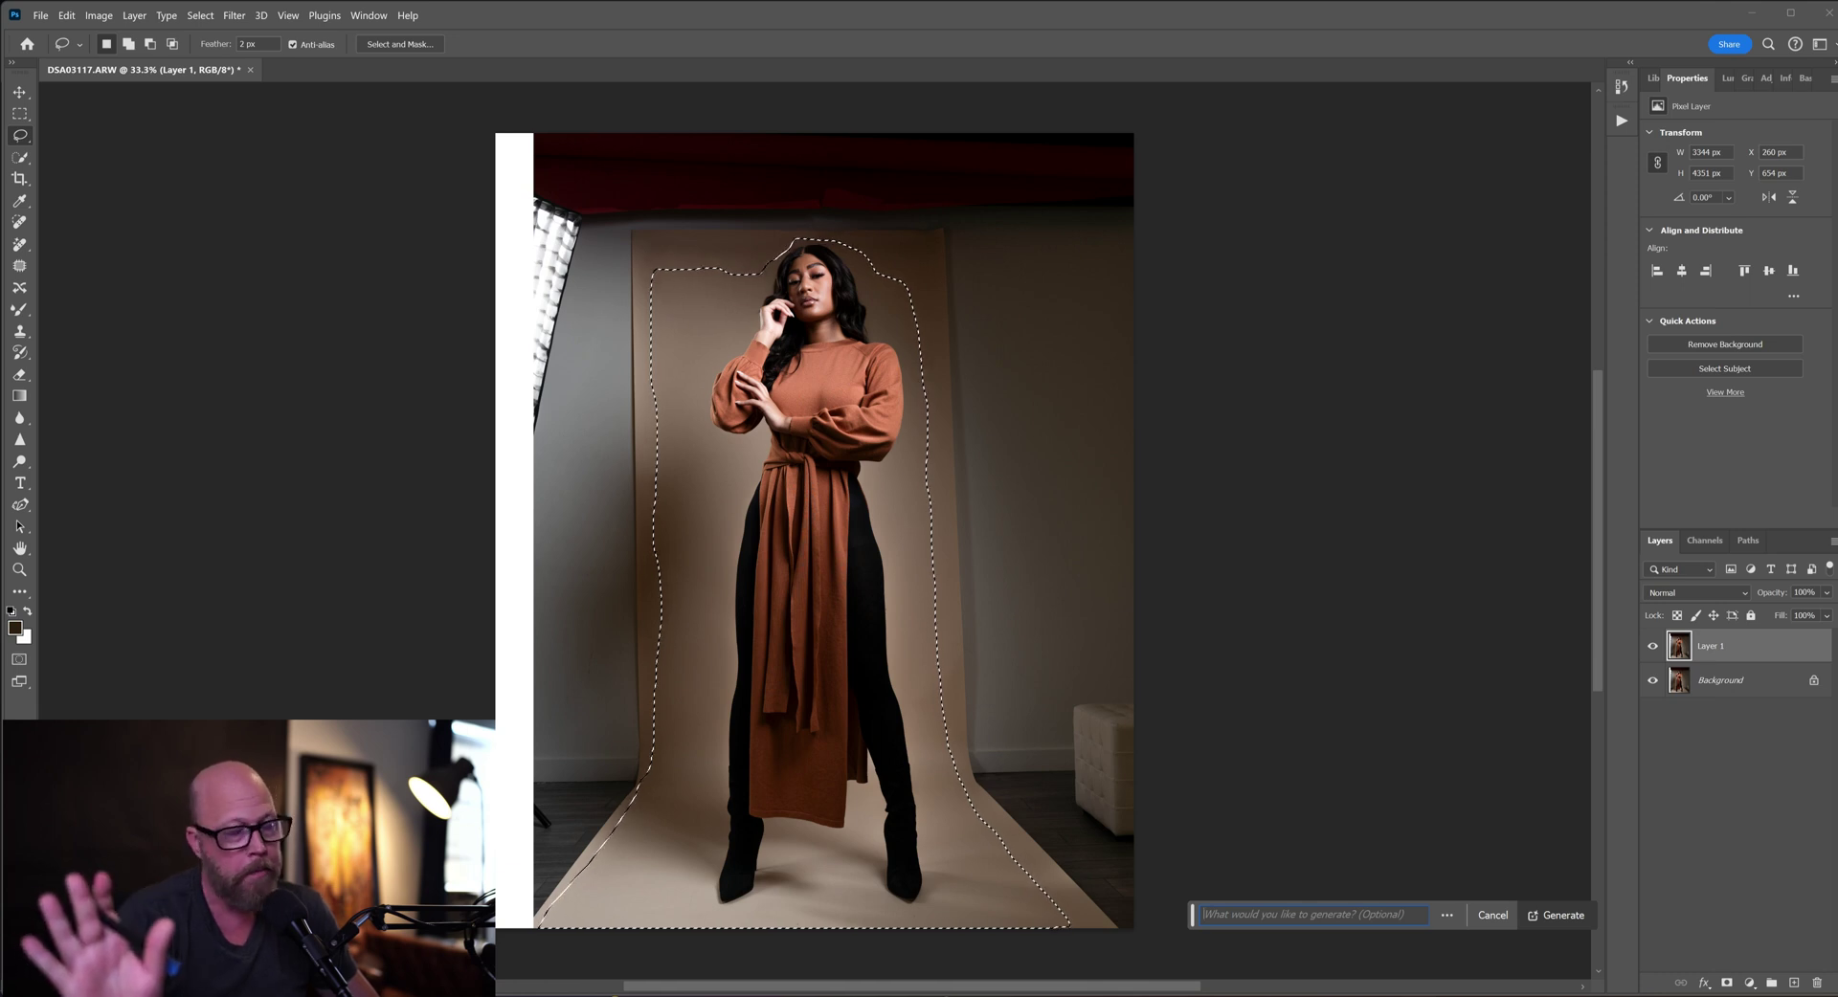
{"action": "left_click", "coordinate": [1557, 915]}
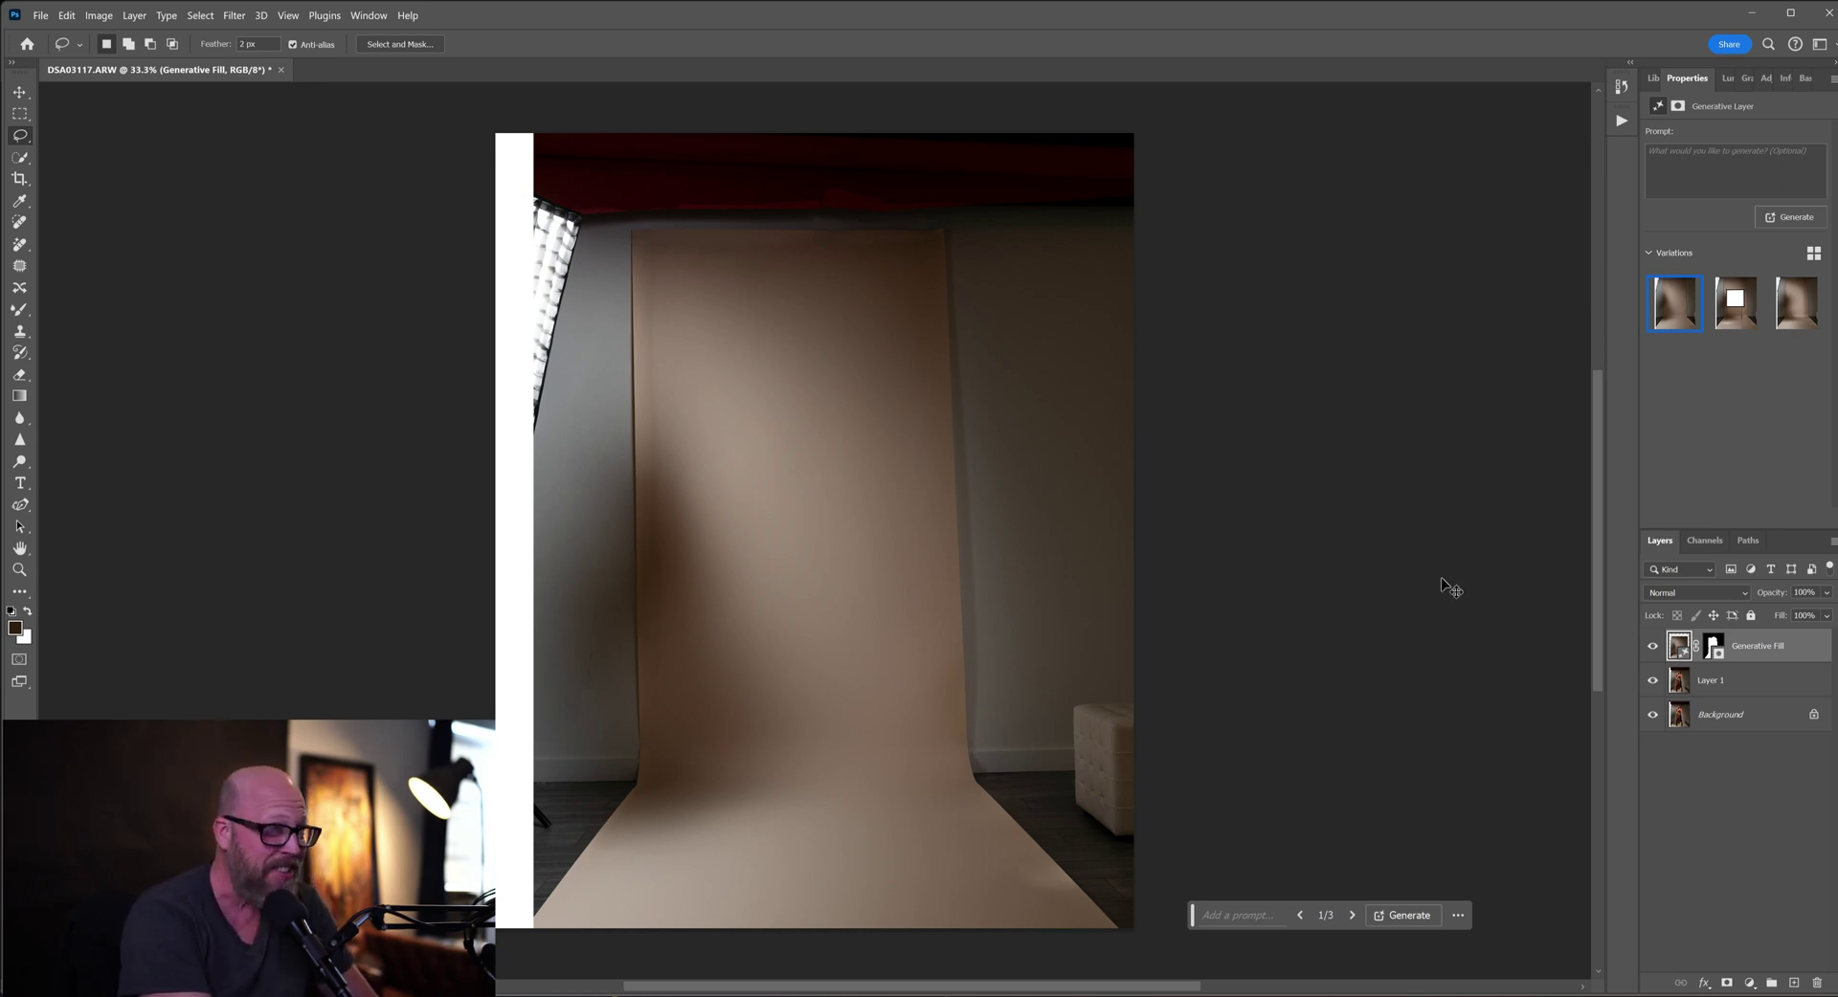
{"action": "key", "text": "ctrl+z"}
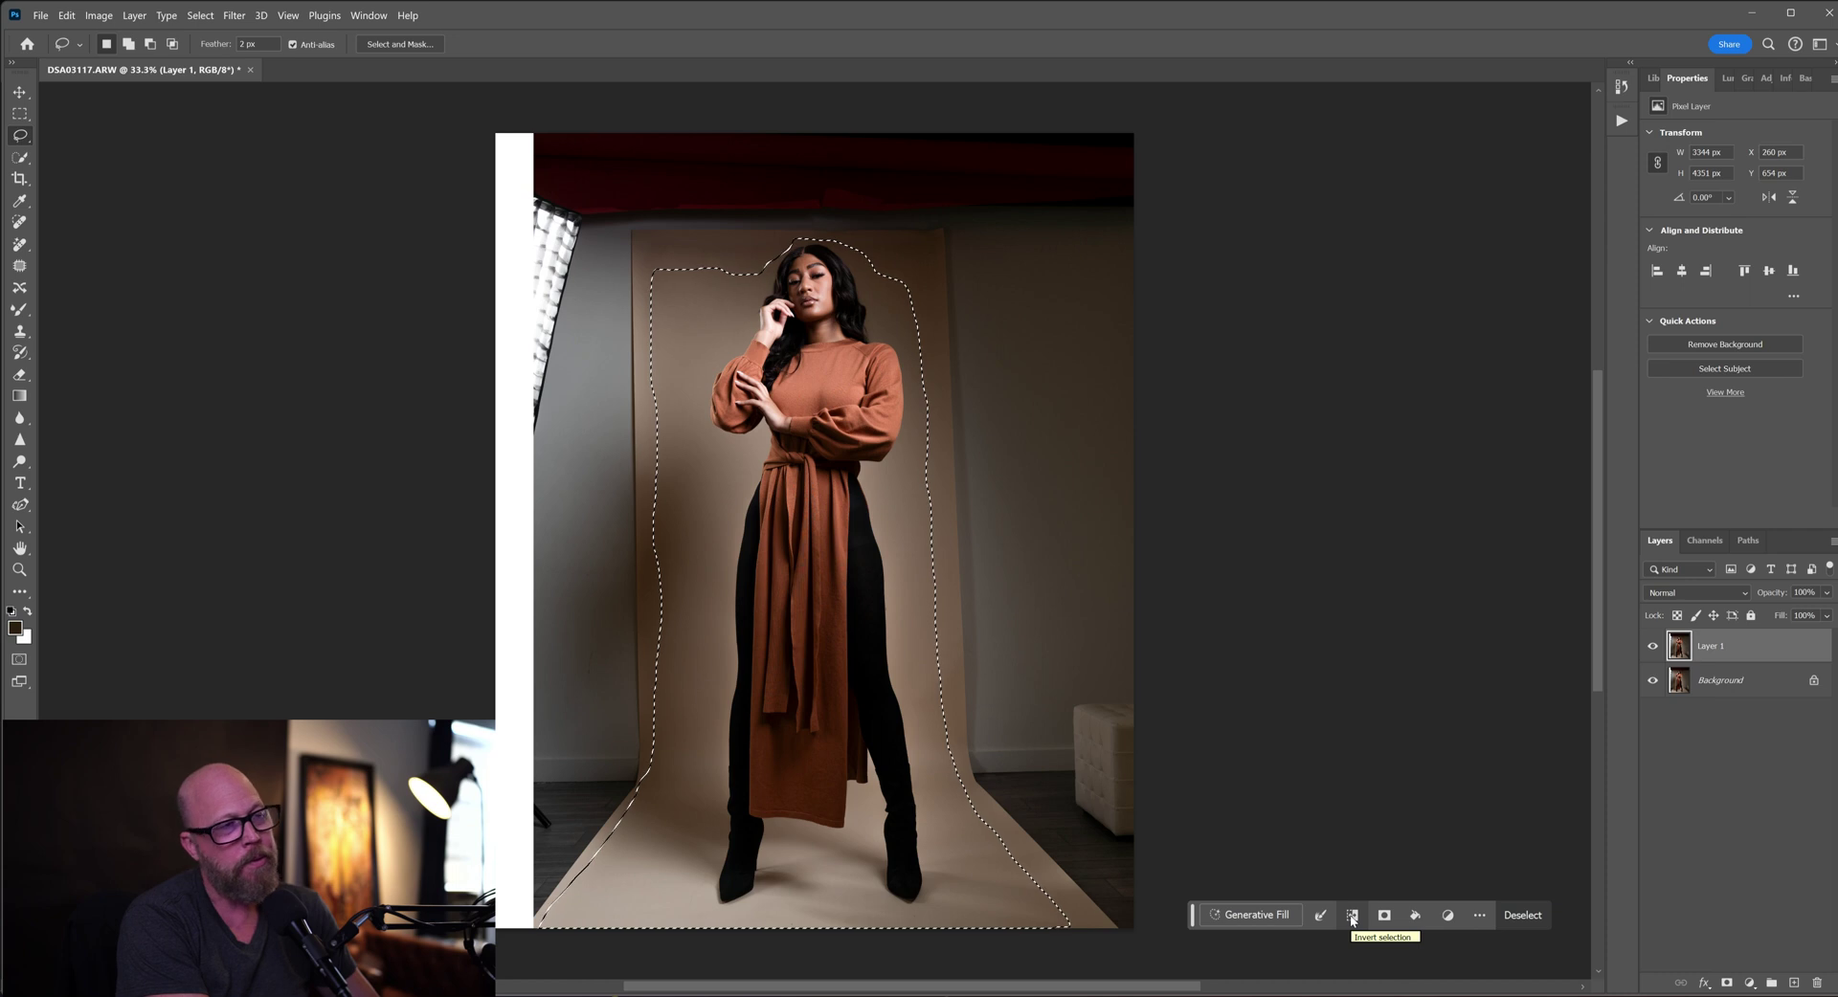
Step: Apply Select Inverse from the canvas context menu and bring up the Generative Fill prompt
{"action": "right_click", "coordinate": [812, 469]}
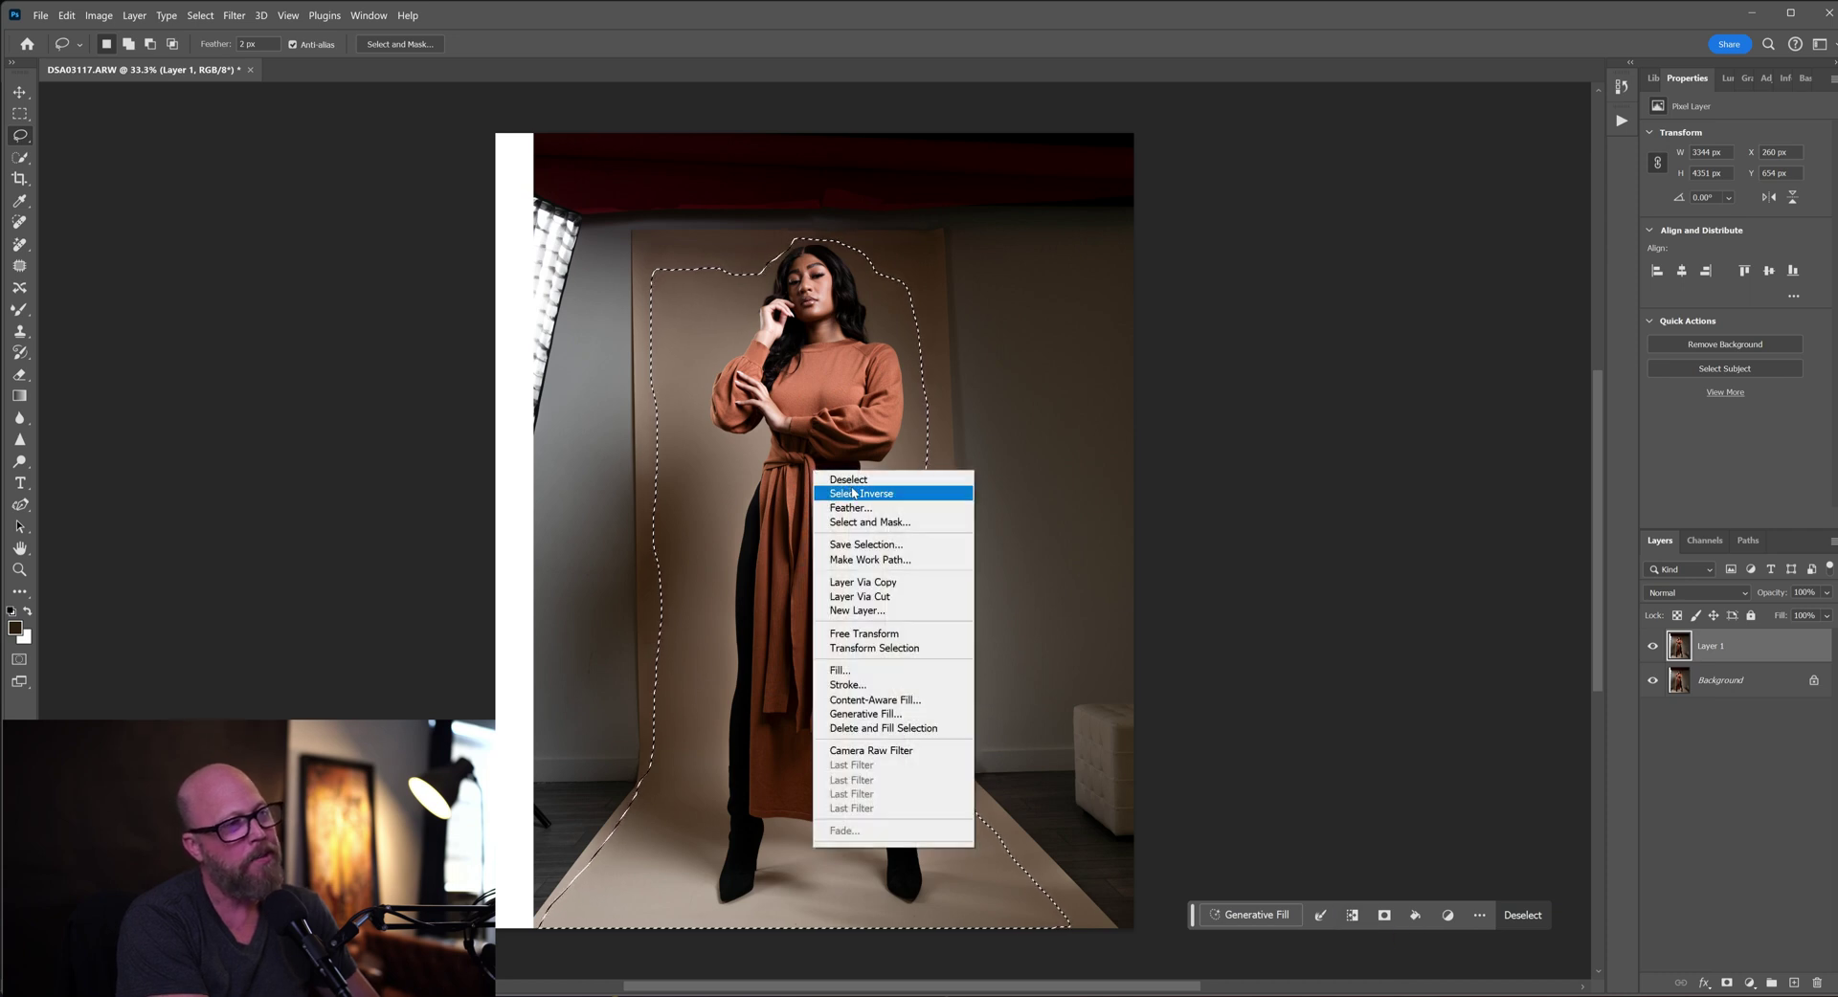
{"action": "left_click", "coordinate": [853, 493]}
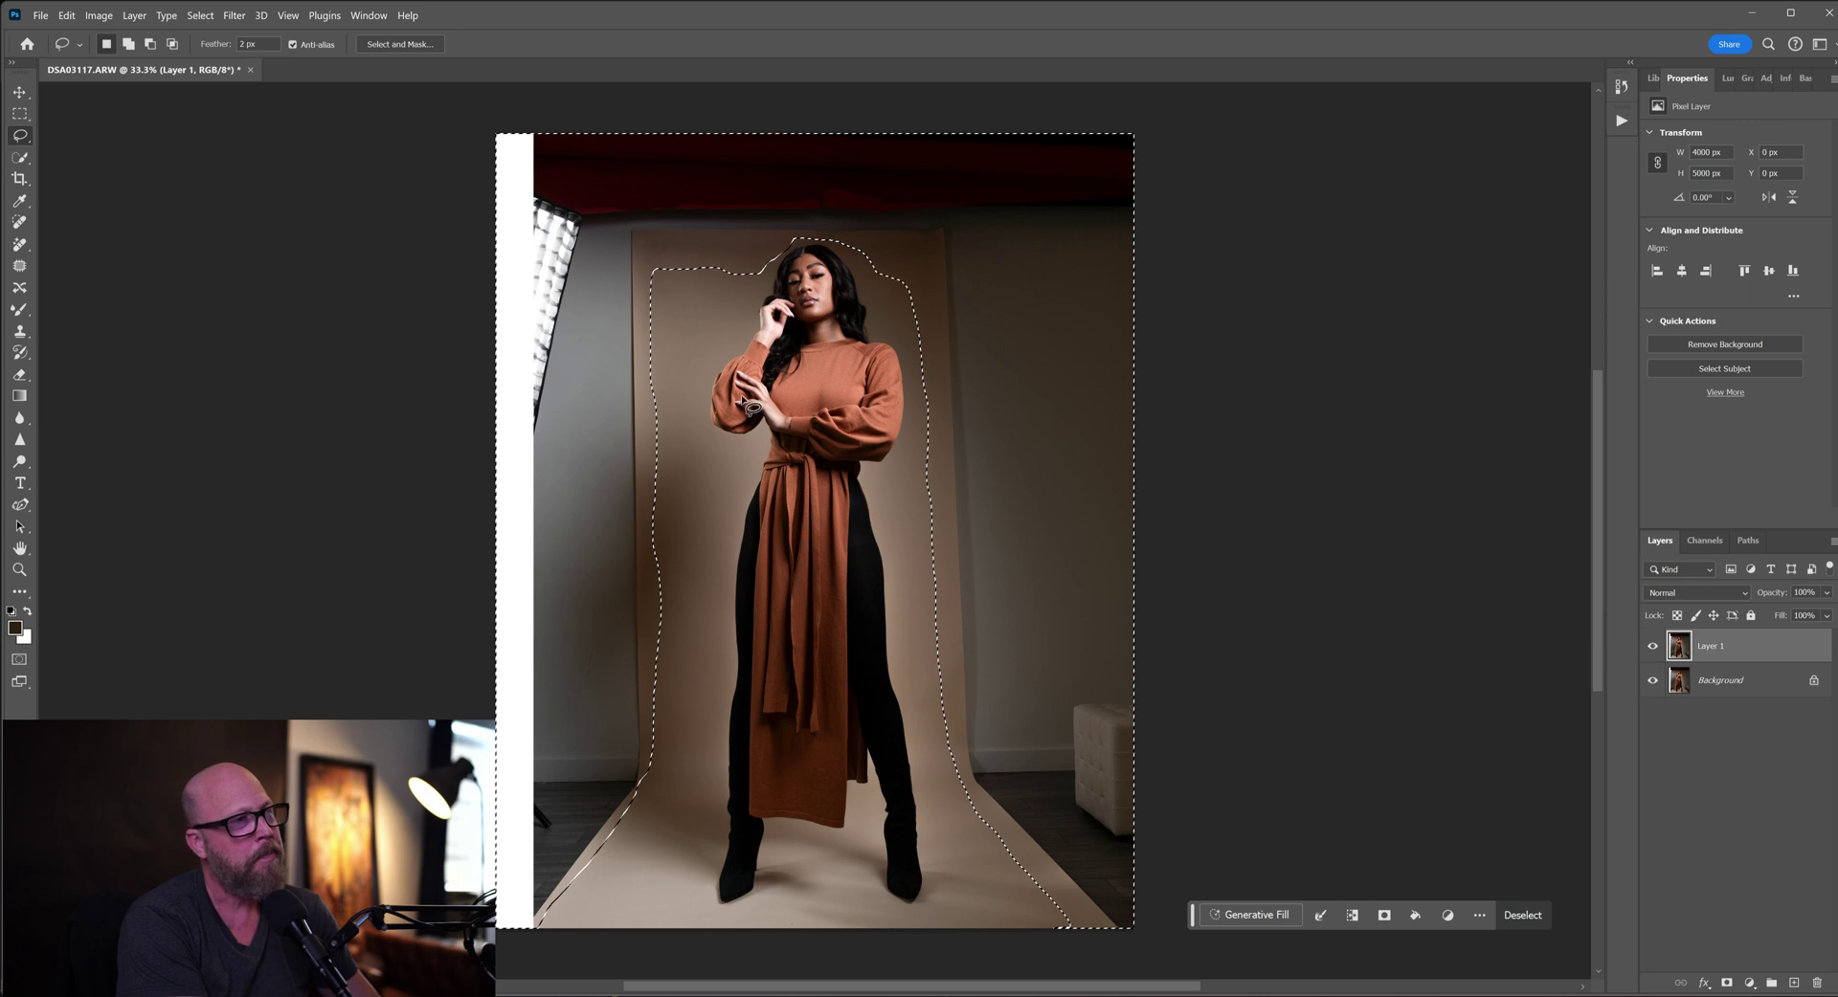
{"action": "right_click", "coordinate": [798, 376]}
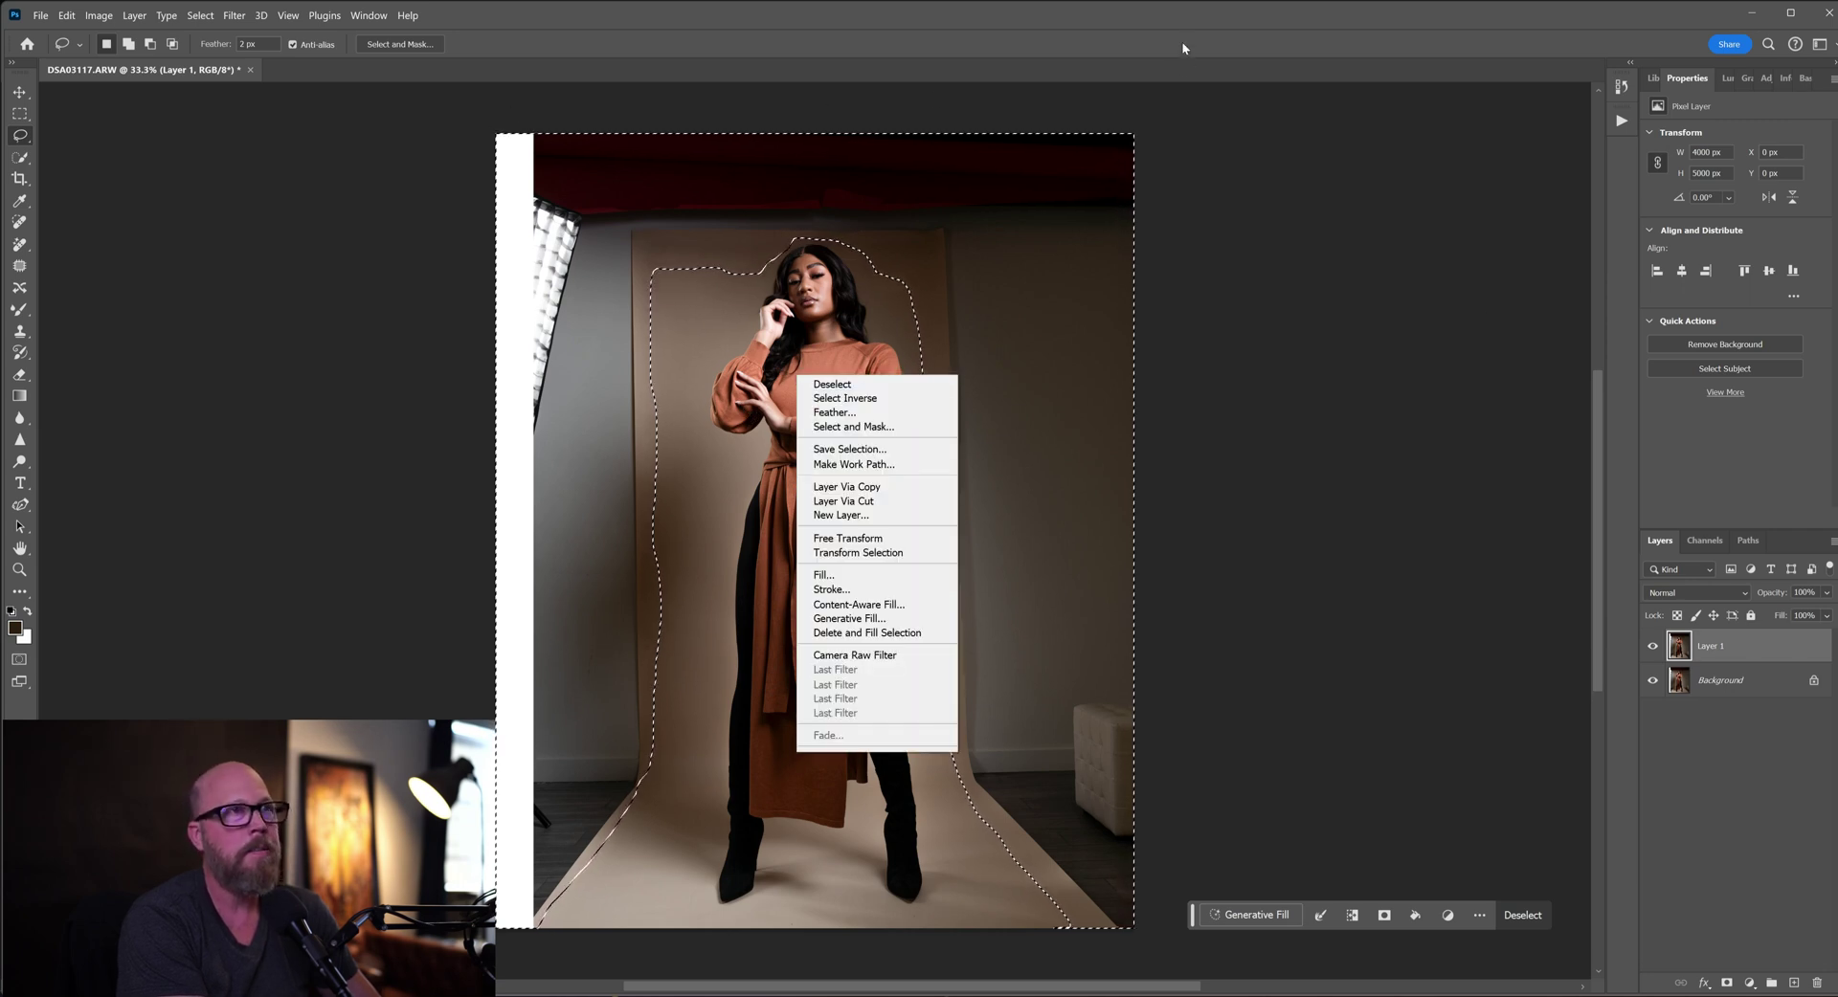
{"action": "left_click", "coordinate": [1411, 444]}
{"action": "left_click", "coordinate": [1251, 915]}
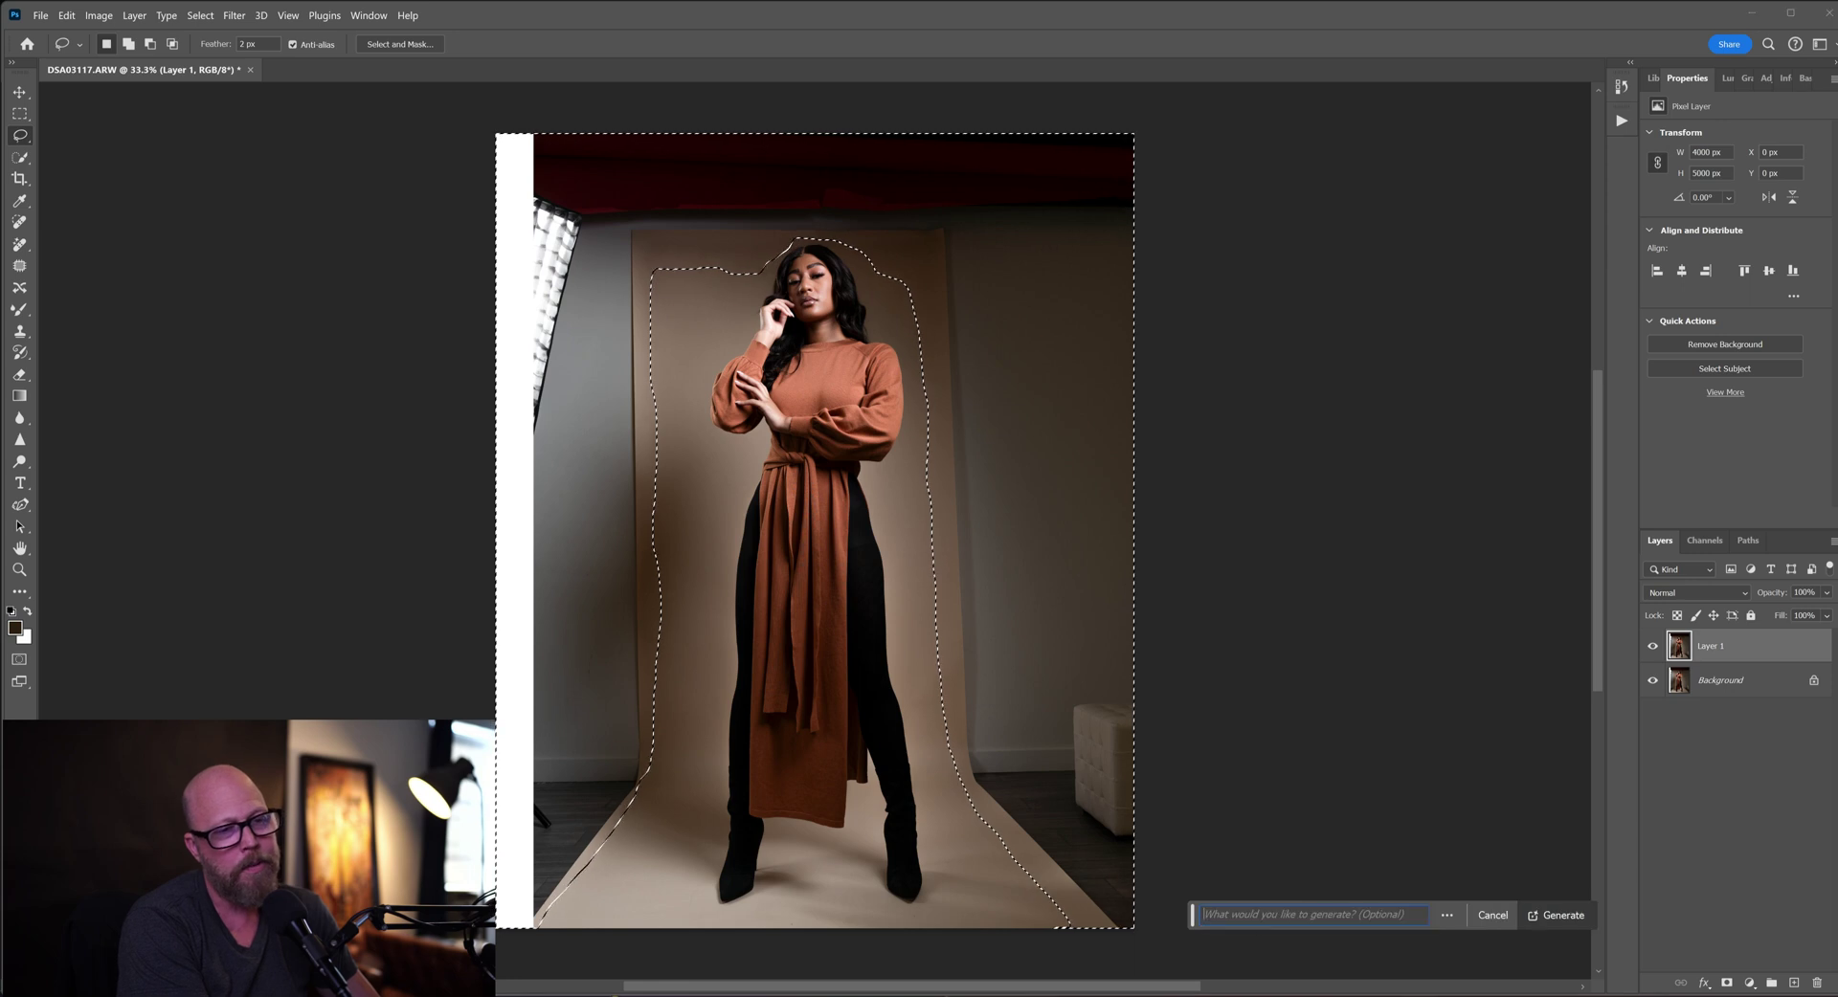
Step: Generate the new backdrop, preview variations two and three, and keep the first variation
{"action": "left_click", "coordinate": [1560, 915]}
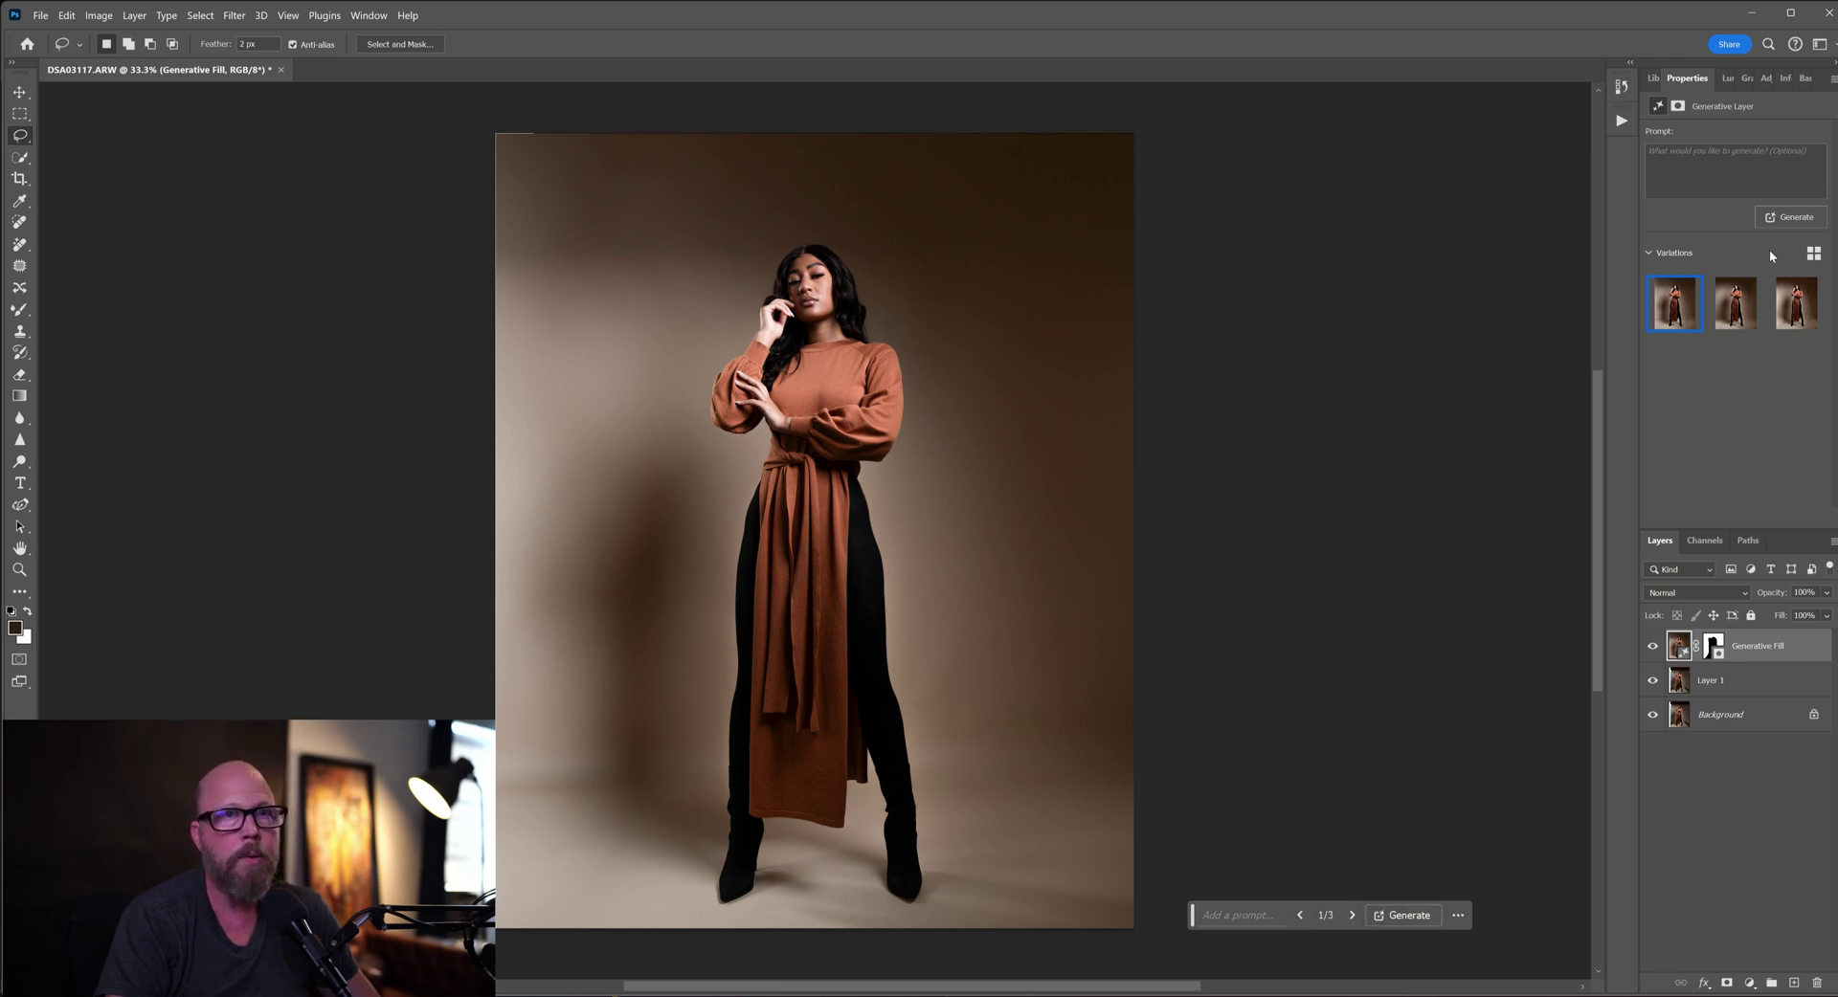
{"action": "mouse_move", "coordinate": [1737, 306]}
{"action": "left_click", "coordinate": [1738, 307]}
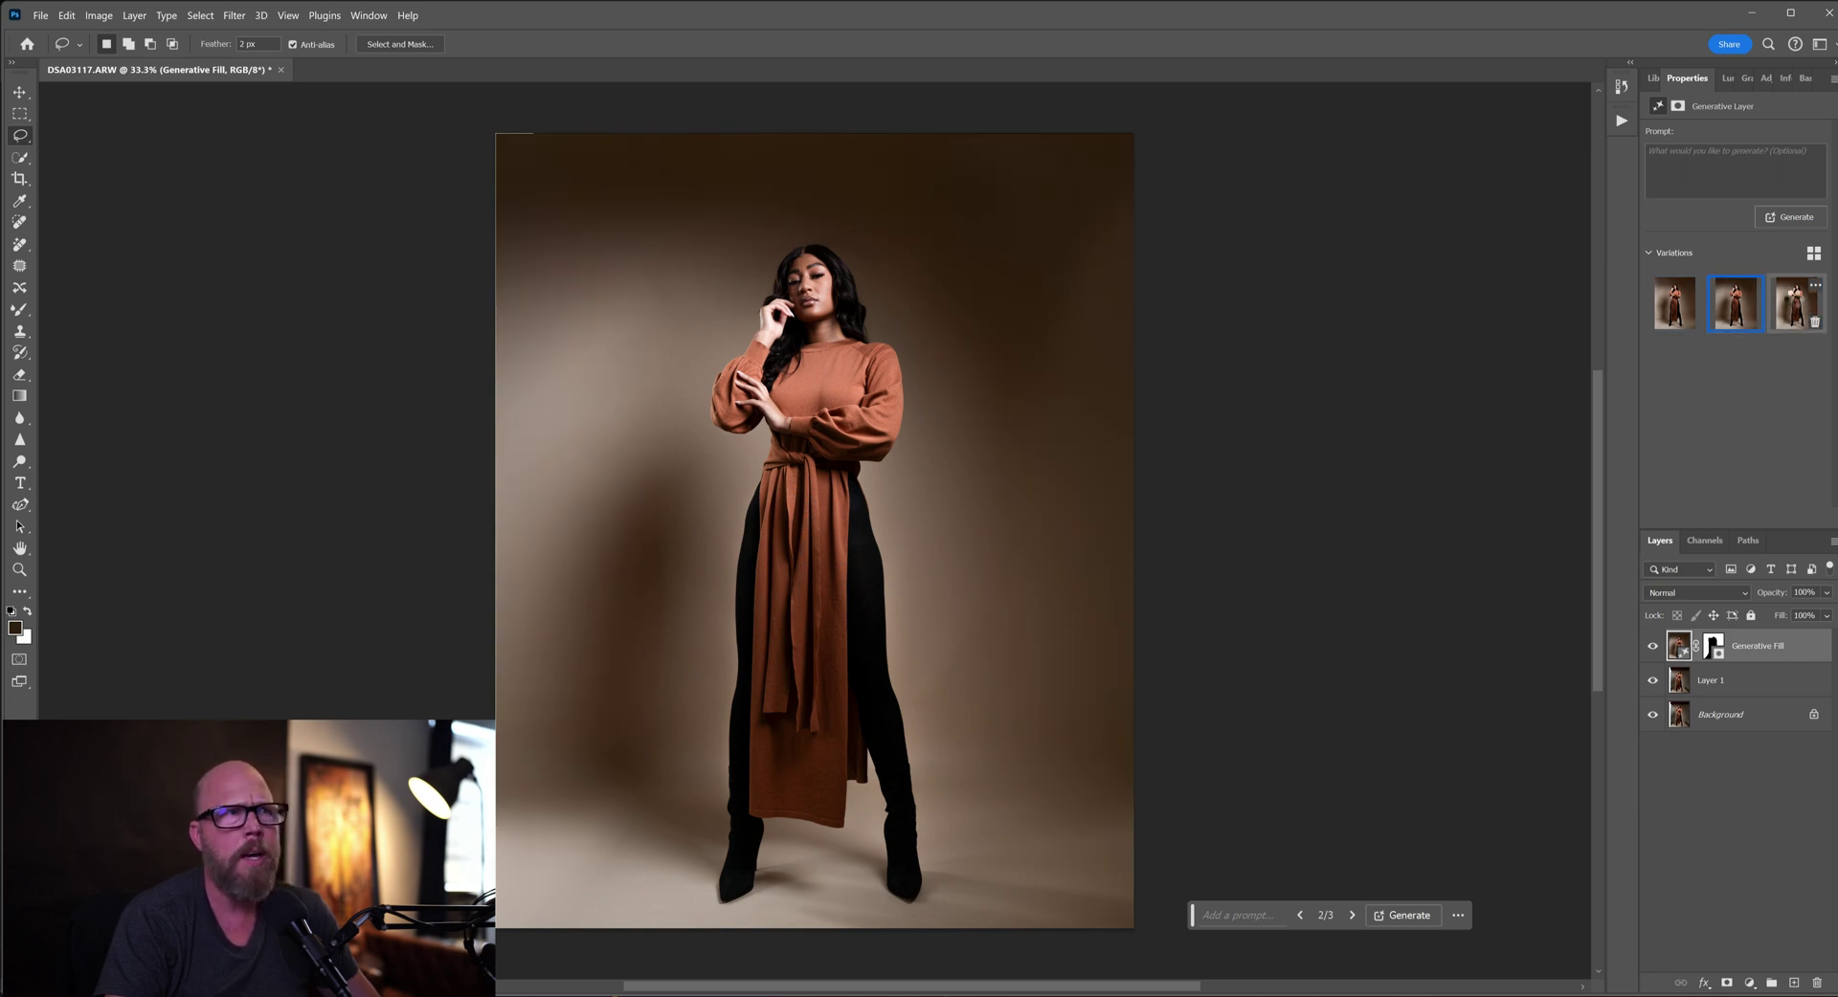
{"action": "left_click", "coordinate": [1796, 305]}
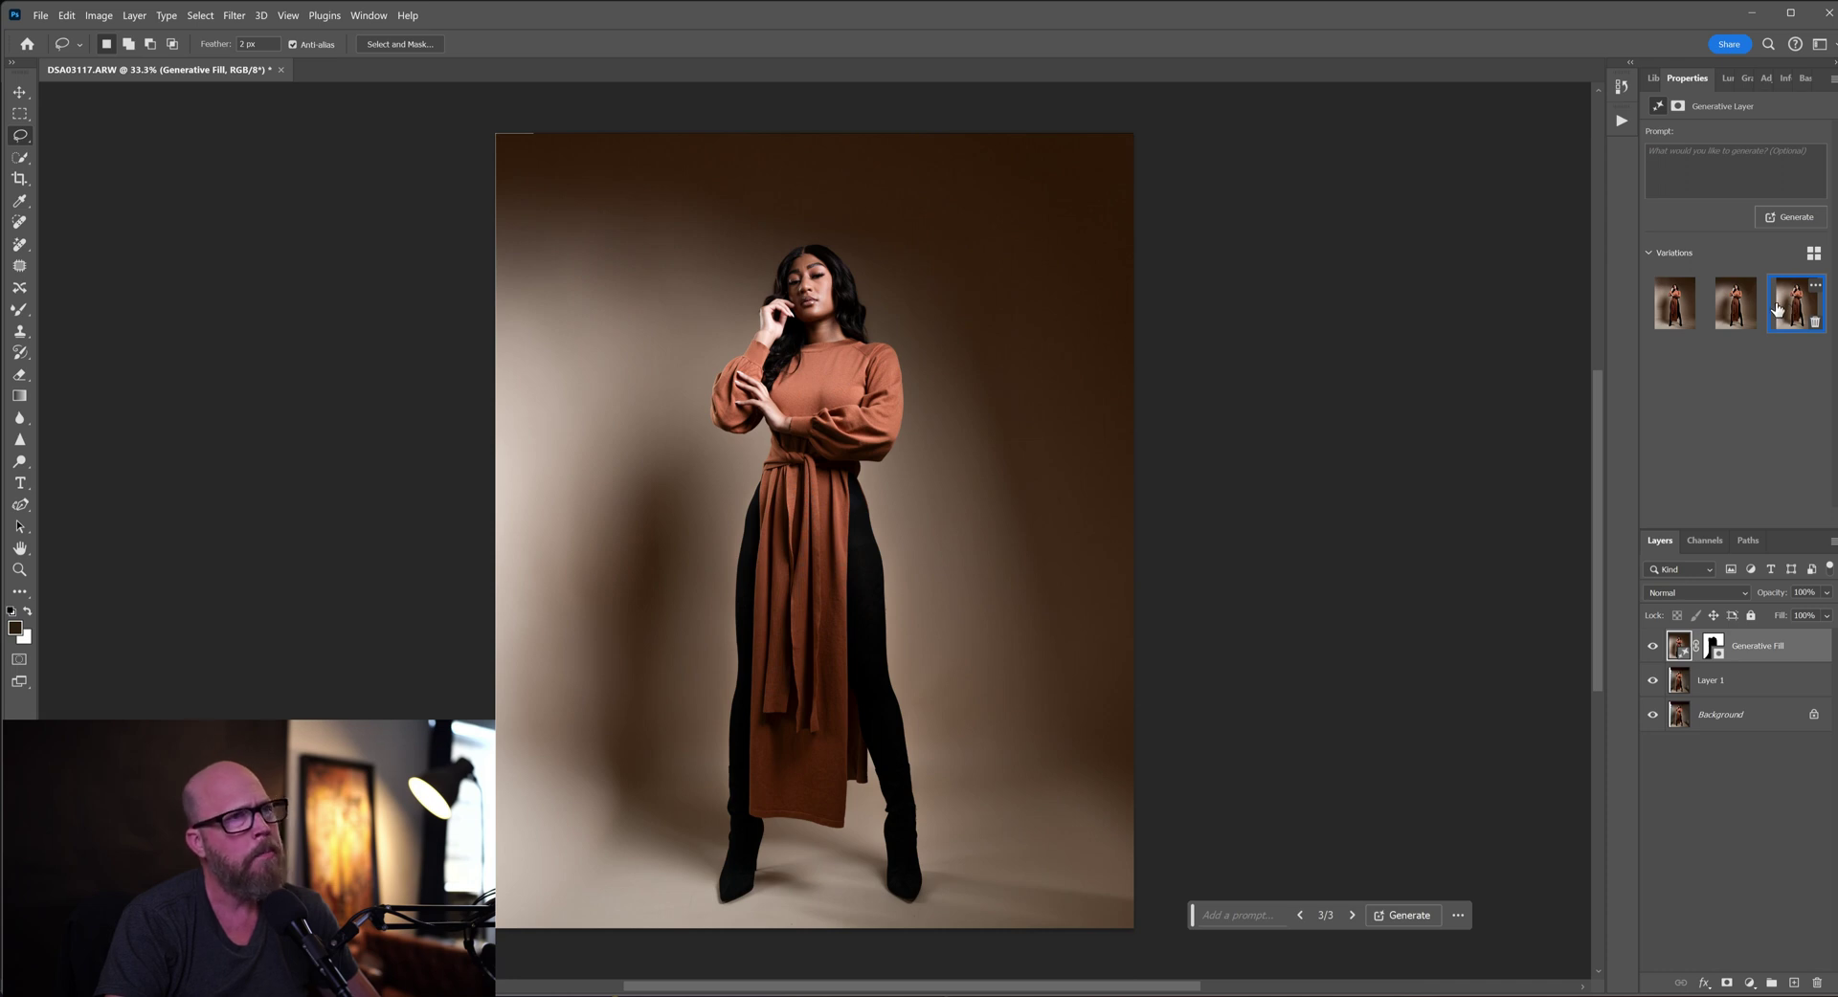
{"action": "left_click", "coordinate": [1738, 306]}
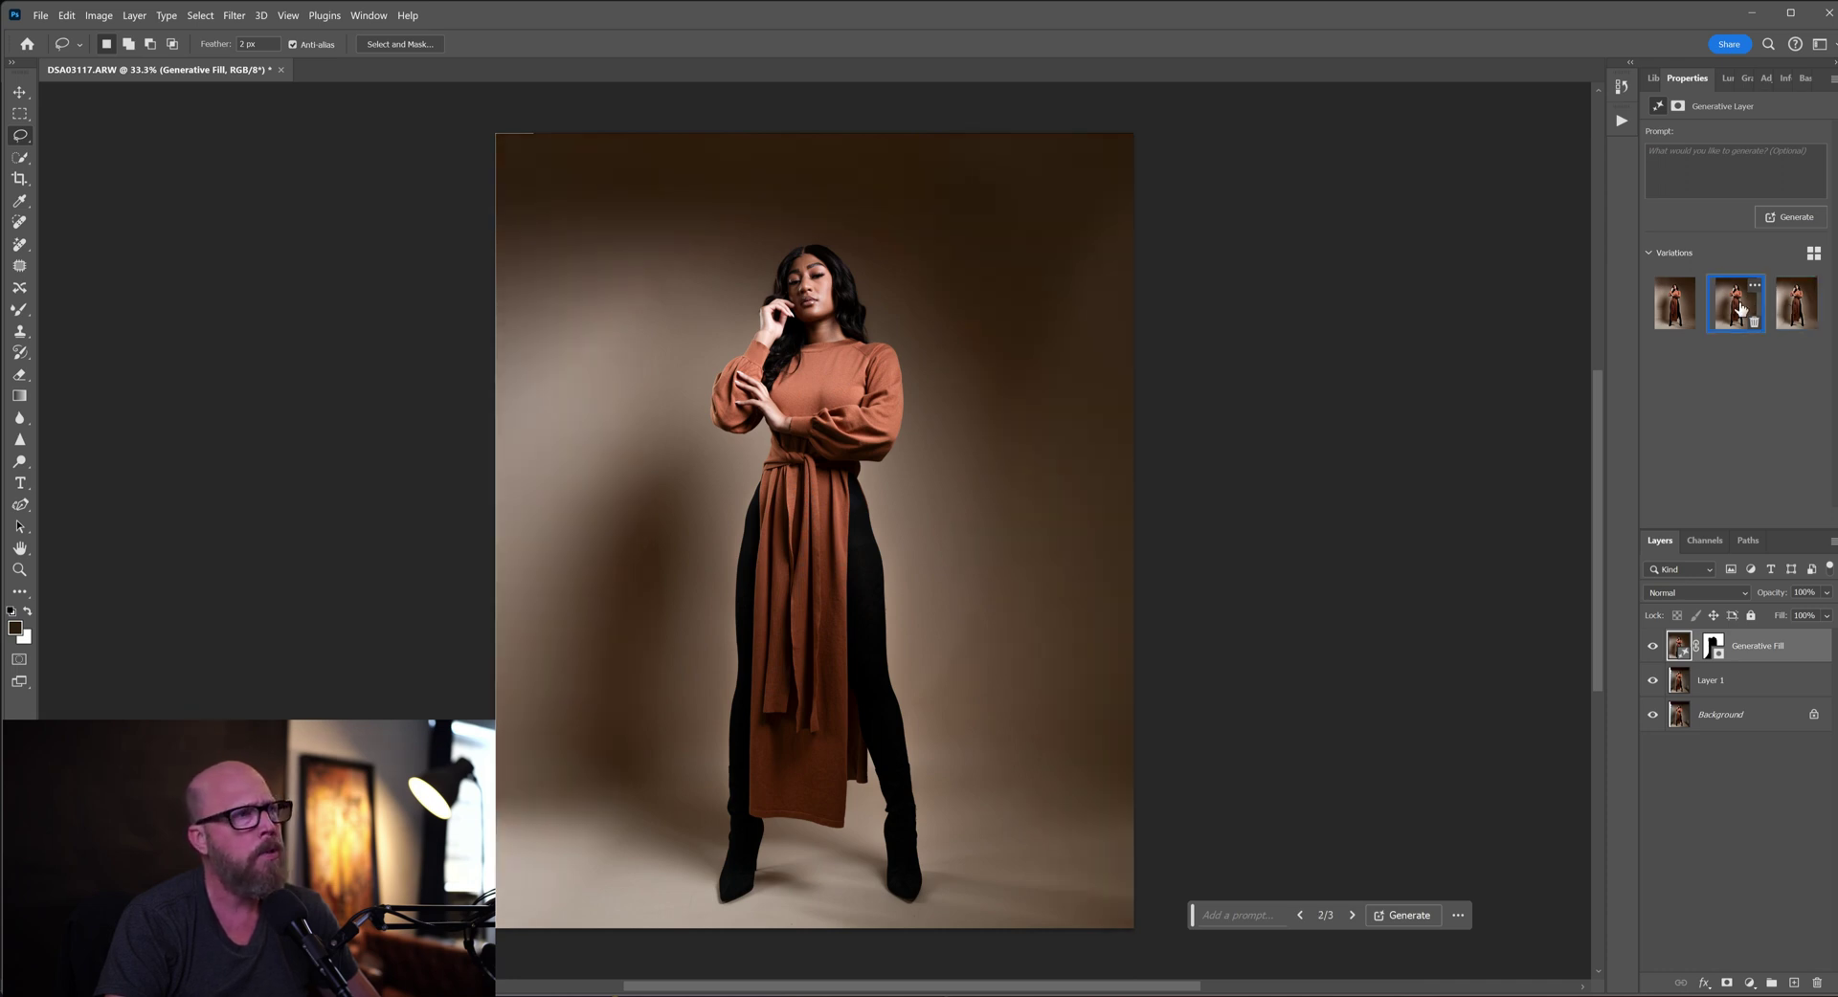
{"action": "left_click", "coordinate": [1671, 309]}
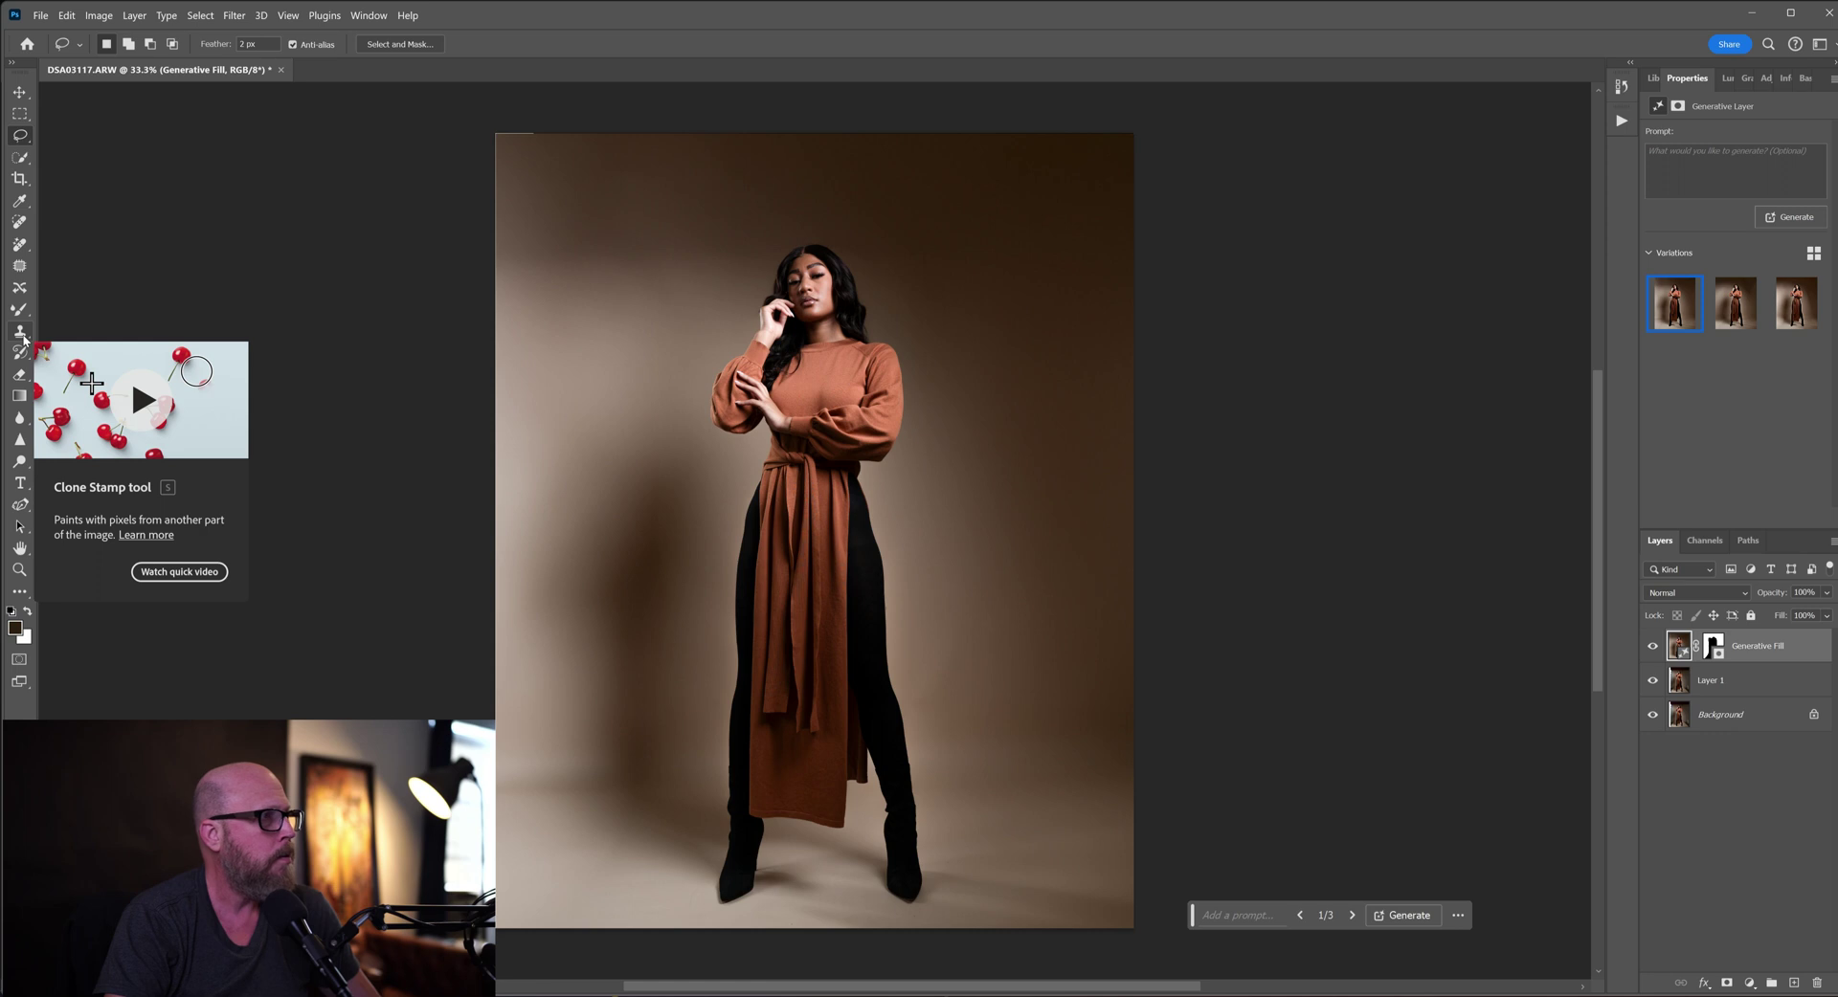
{"action": "left_click", "coordinate": [20, 113]}
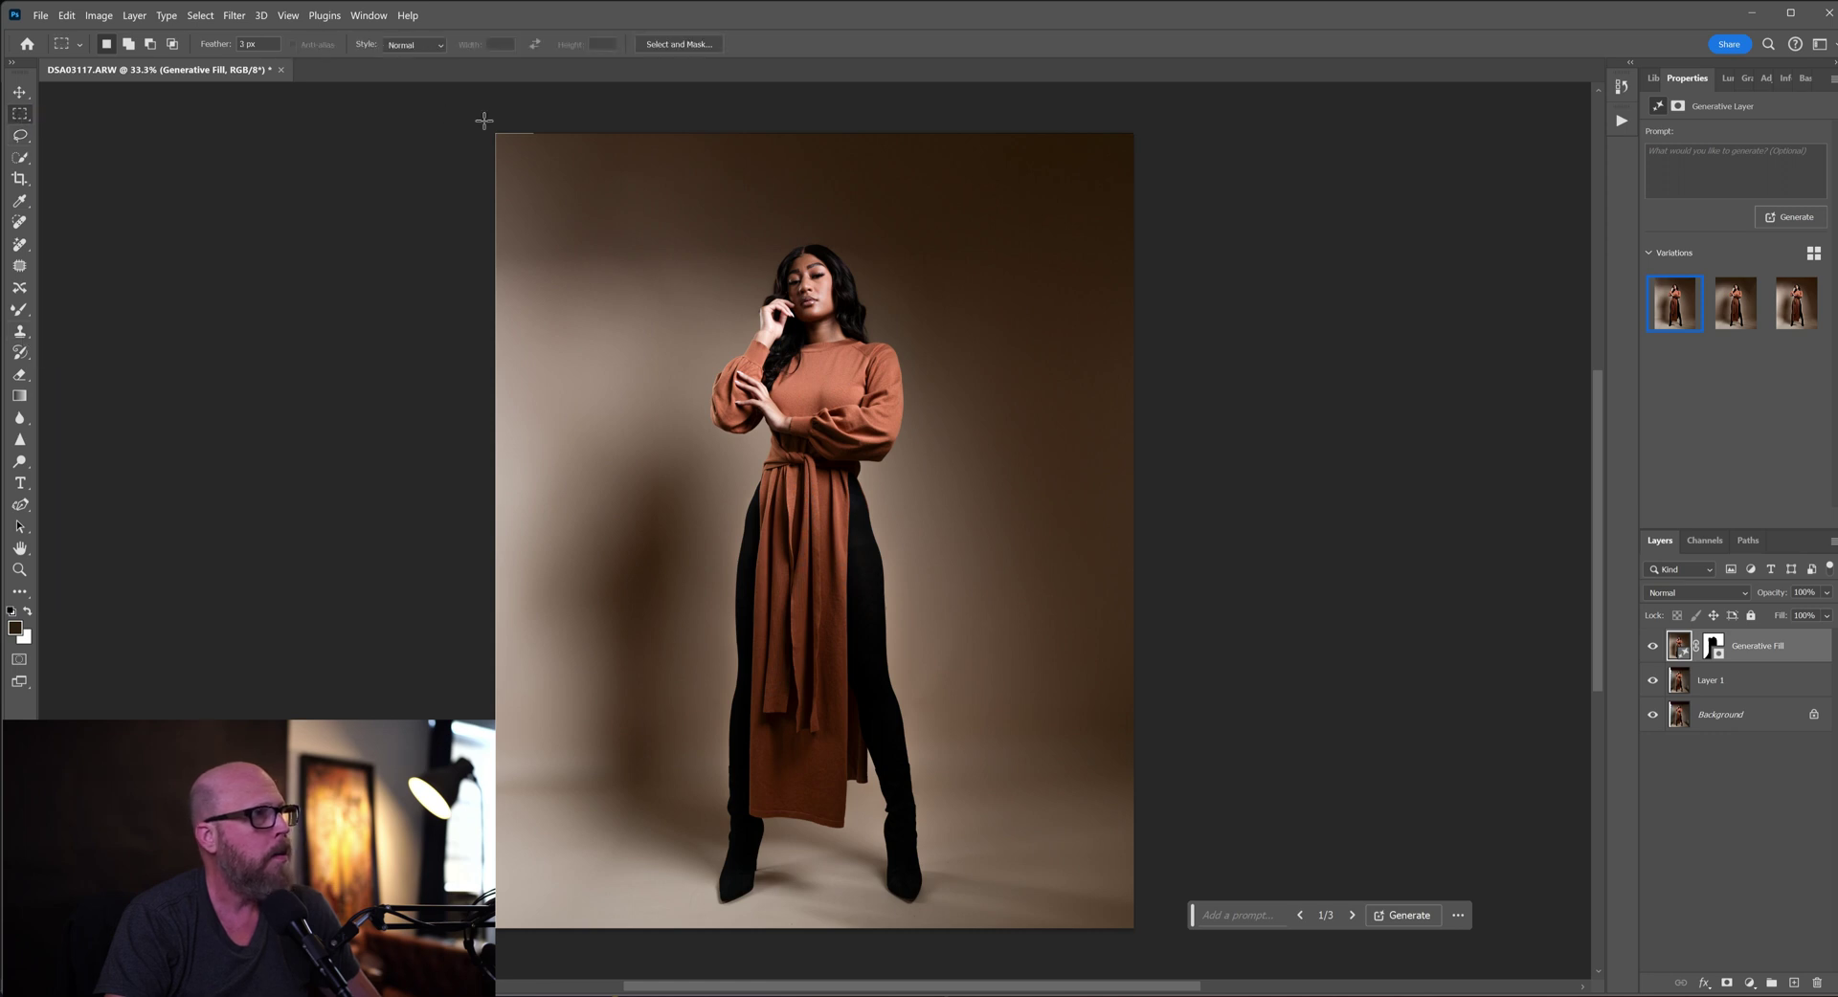
Step: Marquee a strip at the top-left corner and make the Generative Fill layer active
{"action": "left_click_drag", "start_coordinate": [483, 120], "coordinate": [548, 311]}
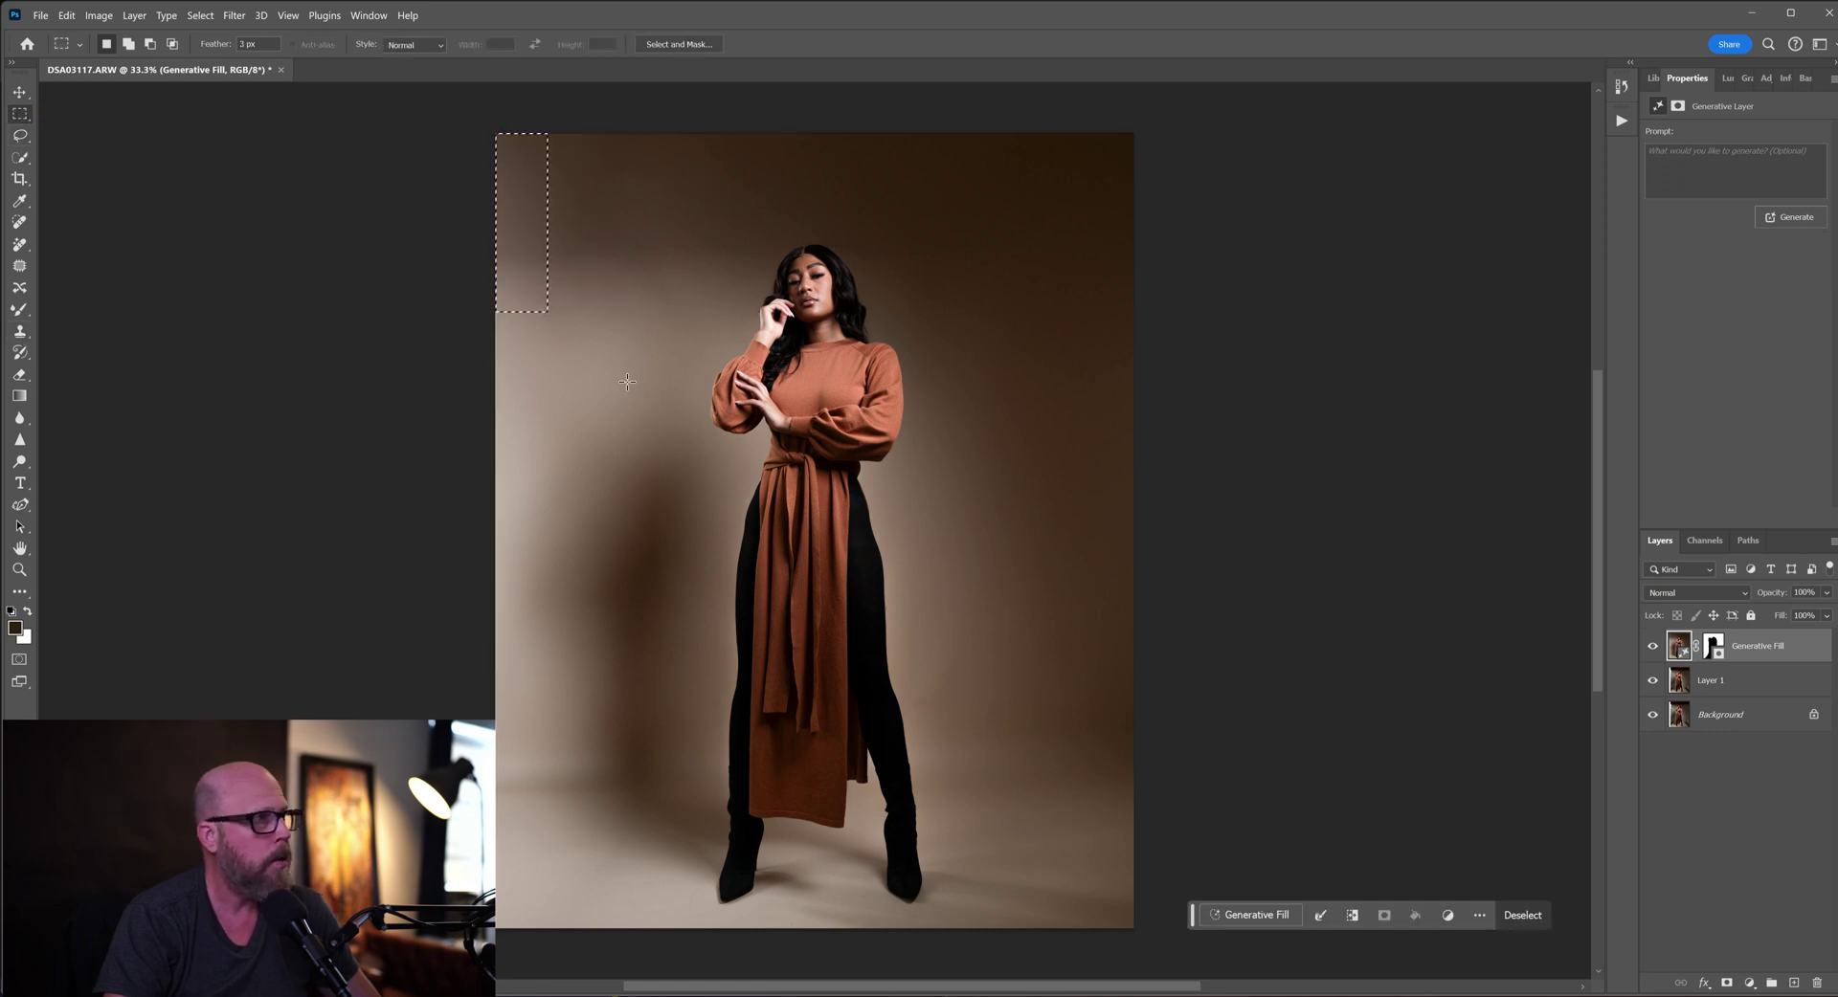
{"action": "key", "text": "shift"}
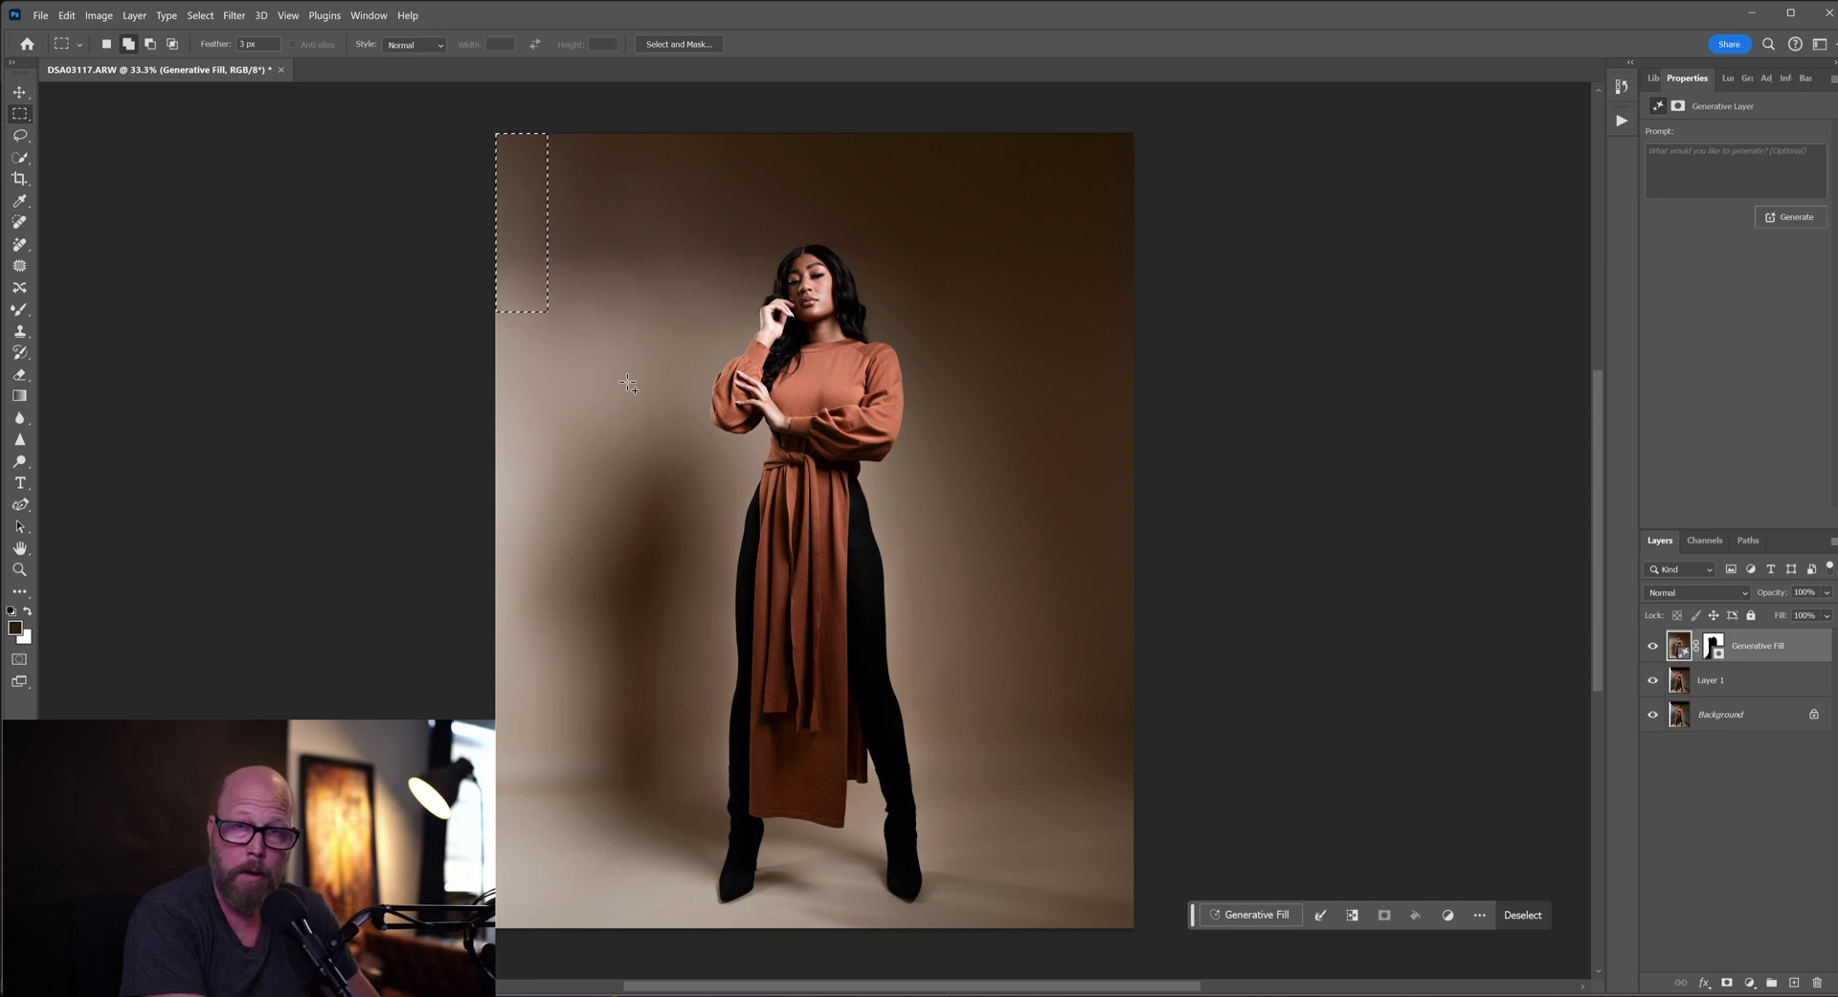
{"action": "left_click", "coordinate": [1751, 681]}
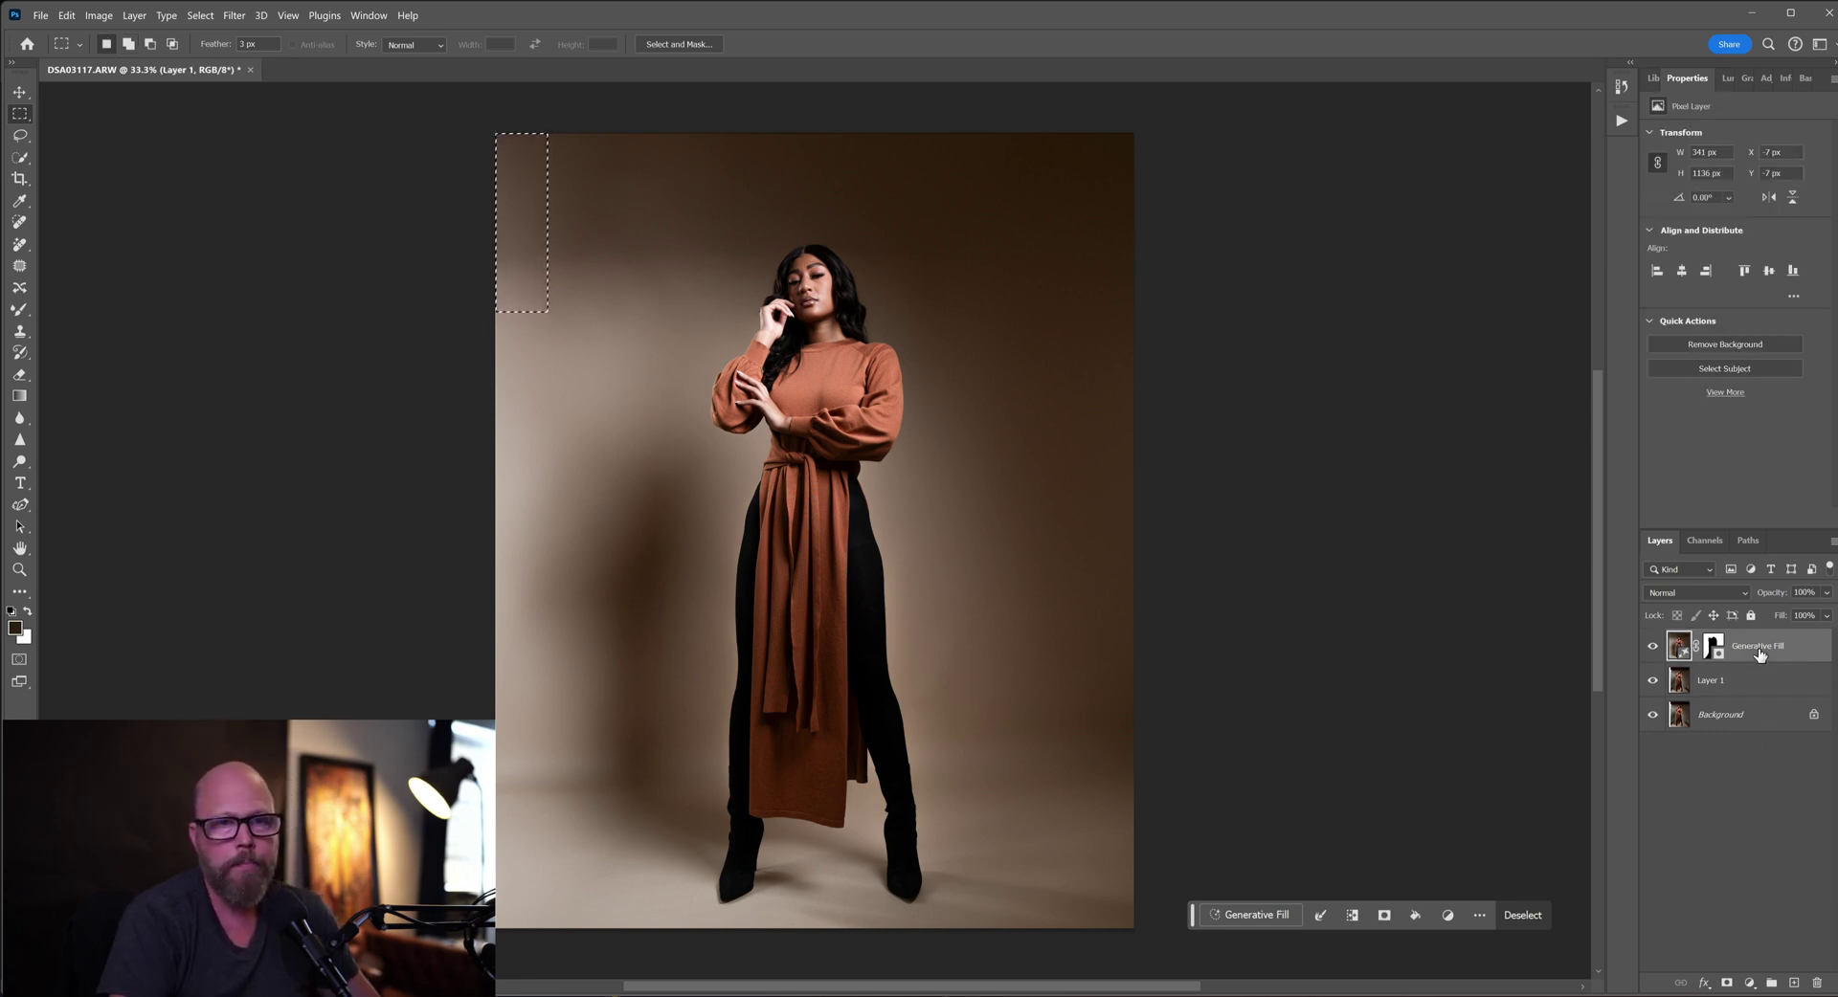
{"action": "left_click", "coordinate": [1760, 651]}
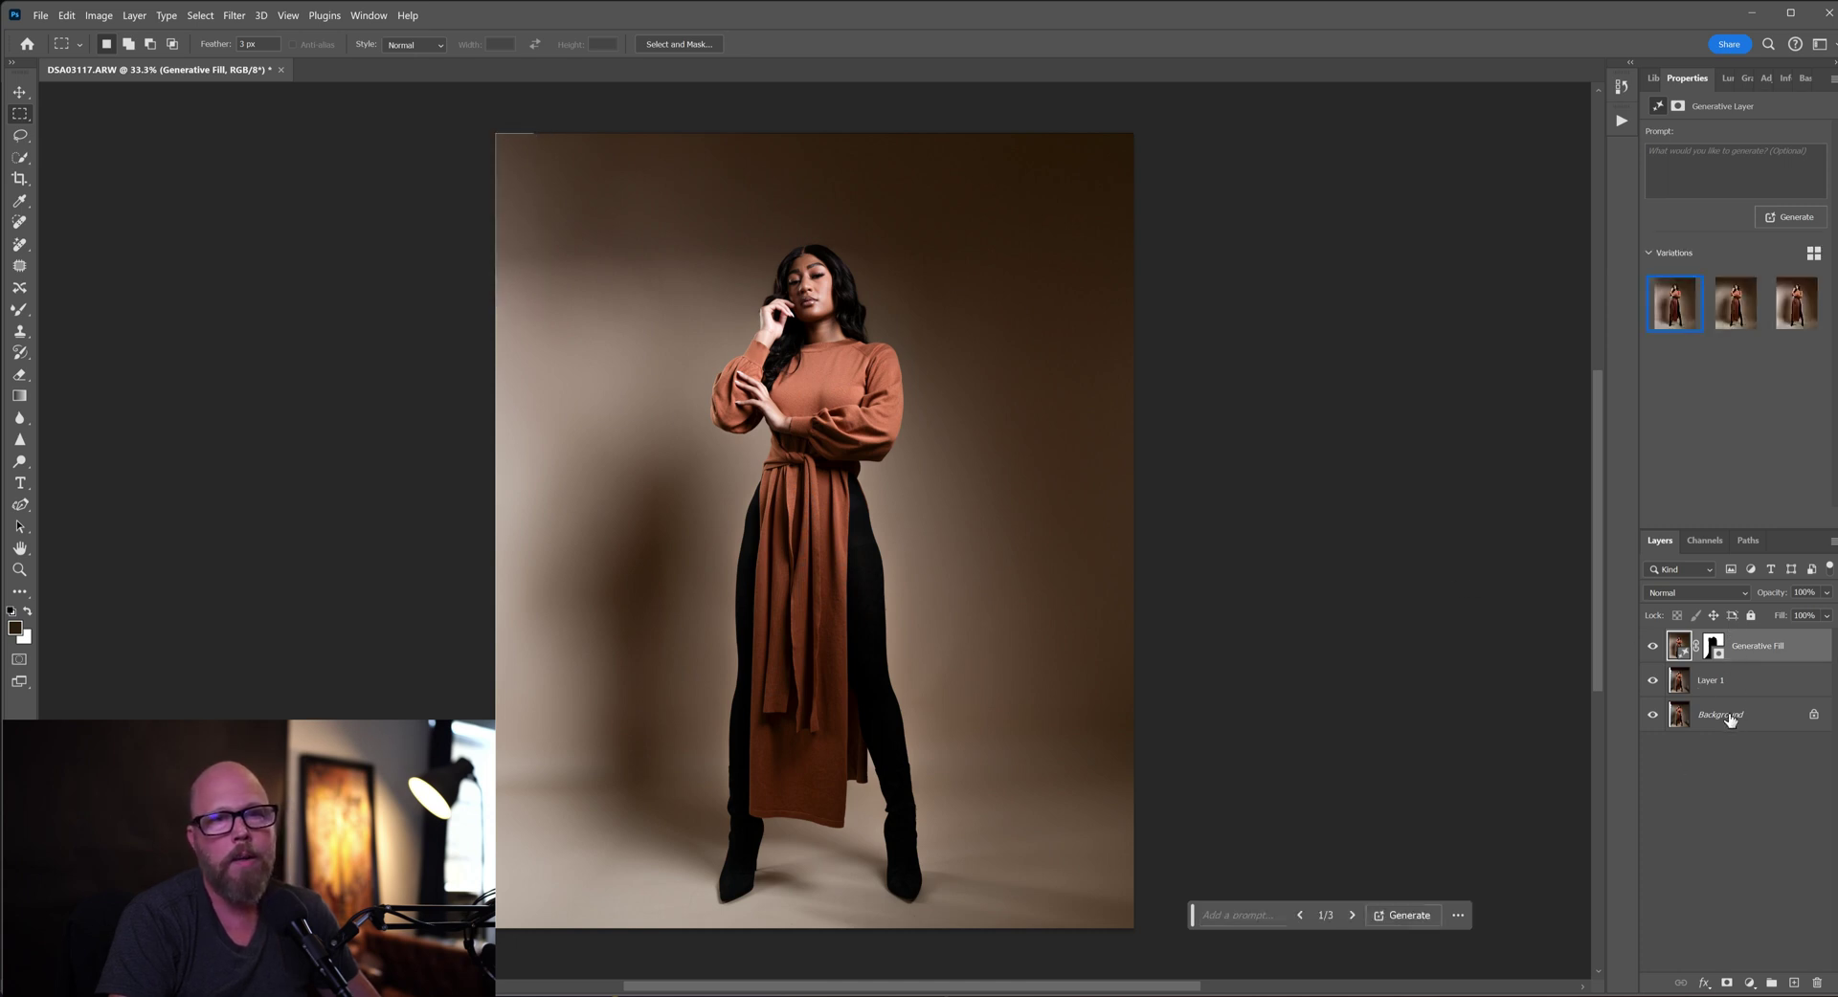
Step: Flatten Generative Fill, Layer 1 and Background into one image, then clear a small corner selection
{"action": "right_click", "coordinate": [1731, 720]}
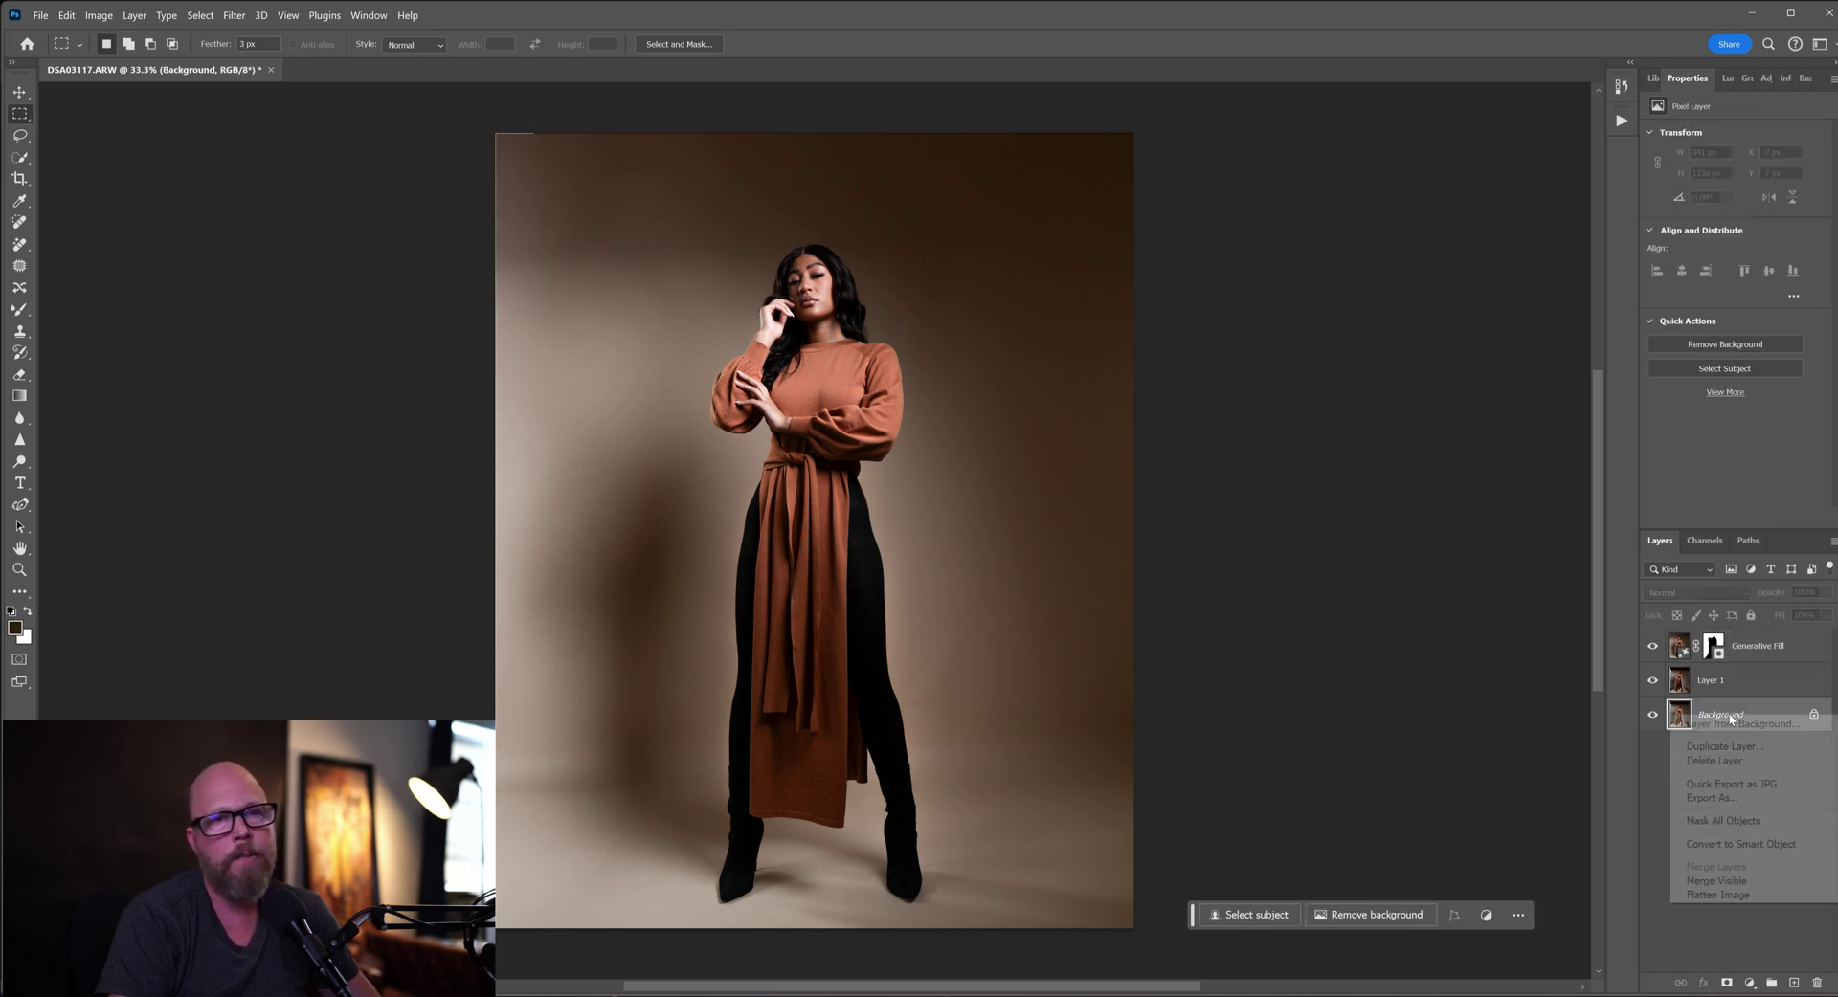
{"action": "left_click", "coordinate": [1722, 896]}
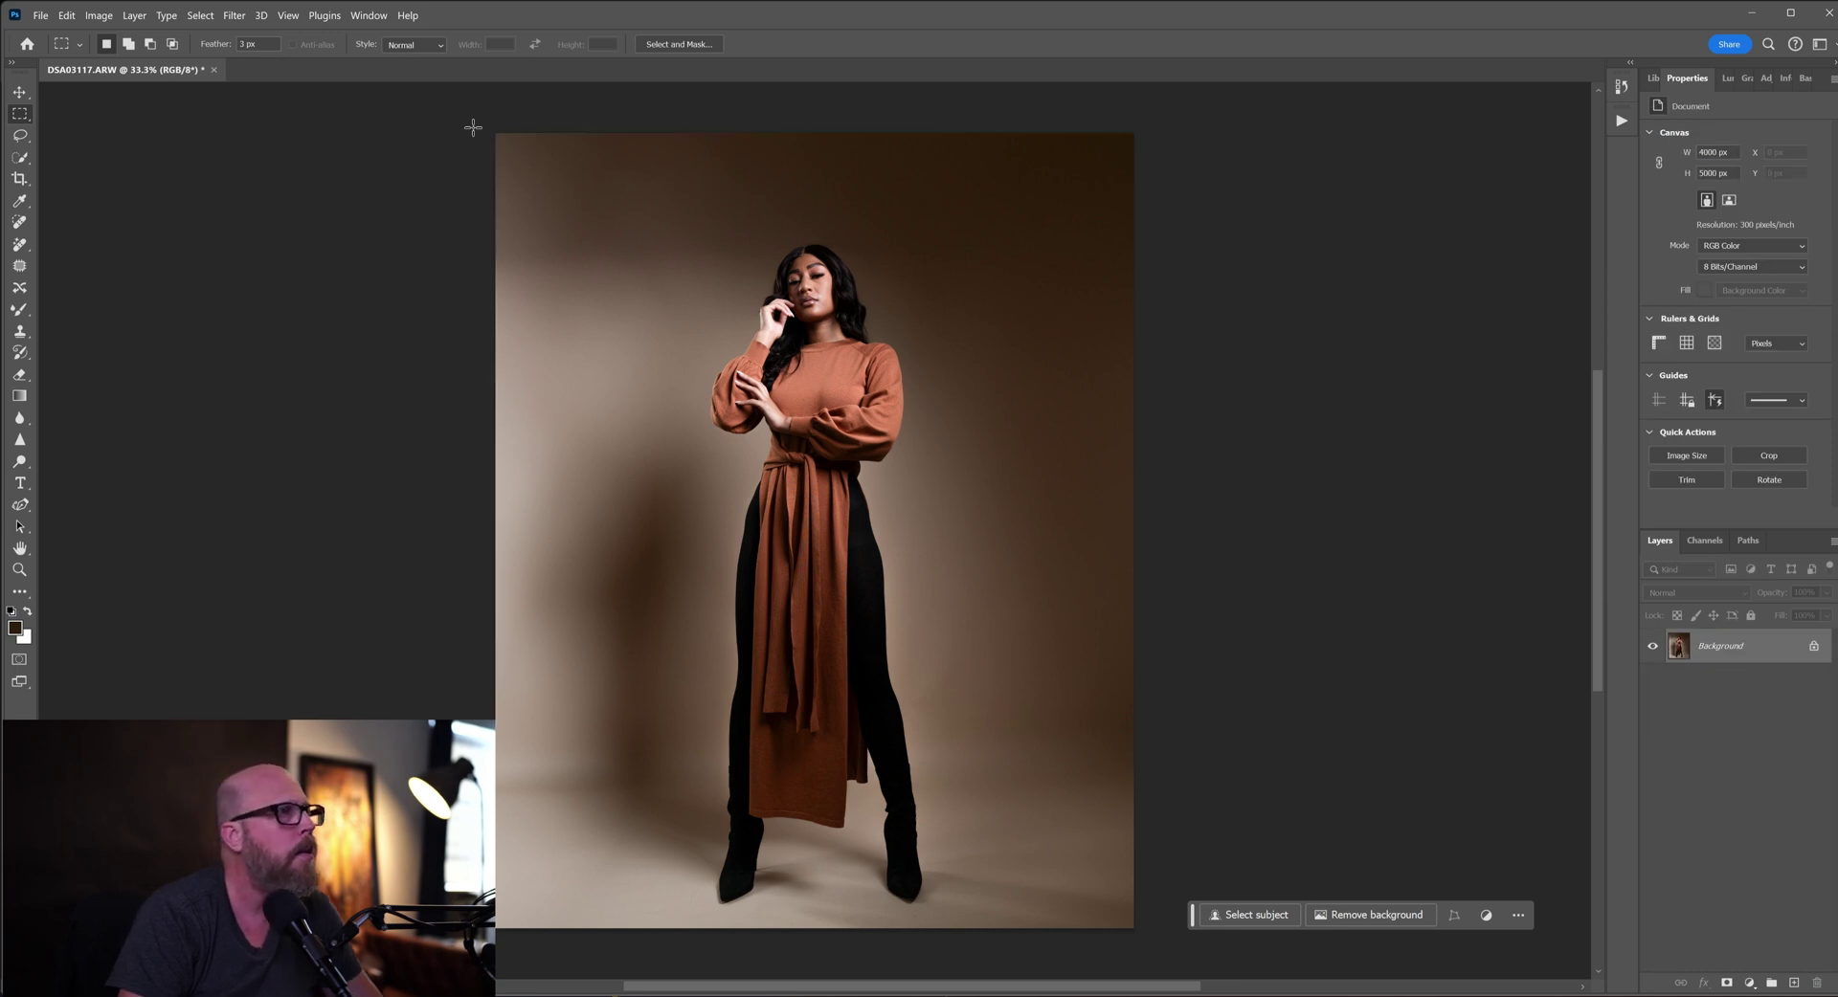
{"action": "left_click_drag", "start_coordinate": [560, 131], "coordinate": [451, 258]}
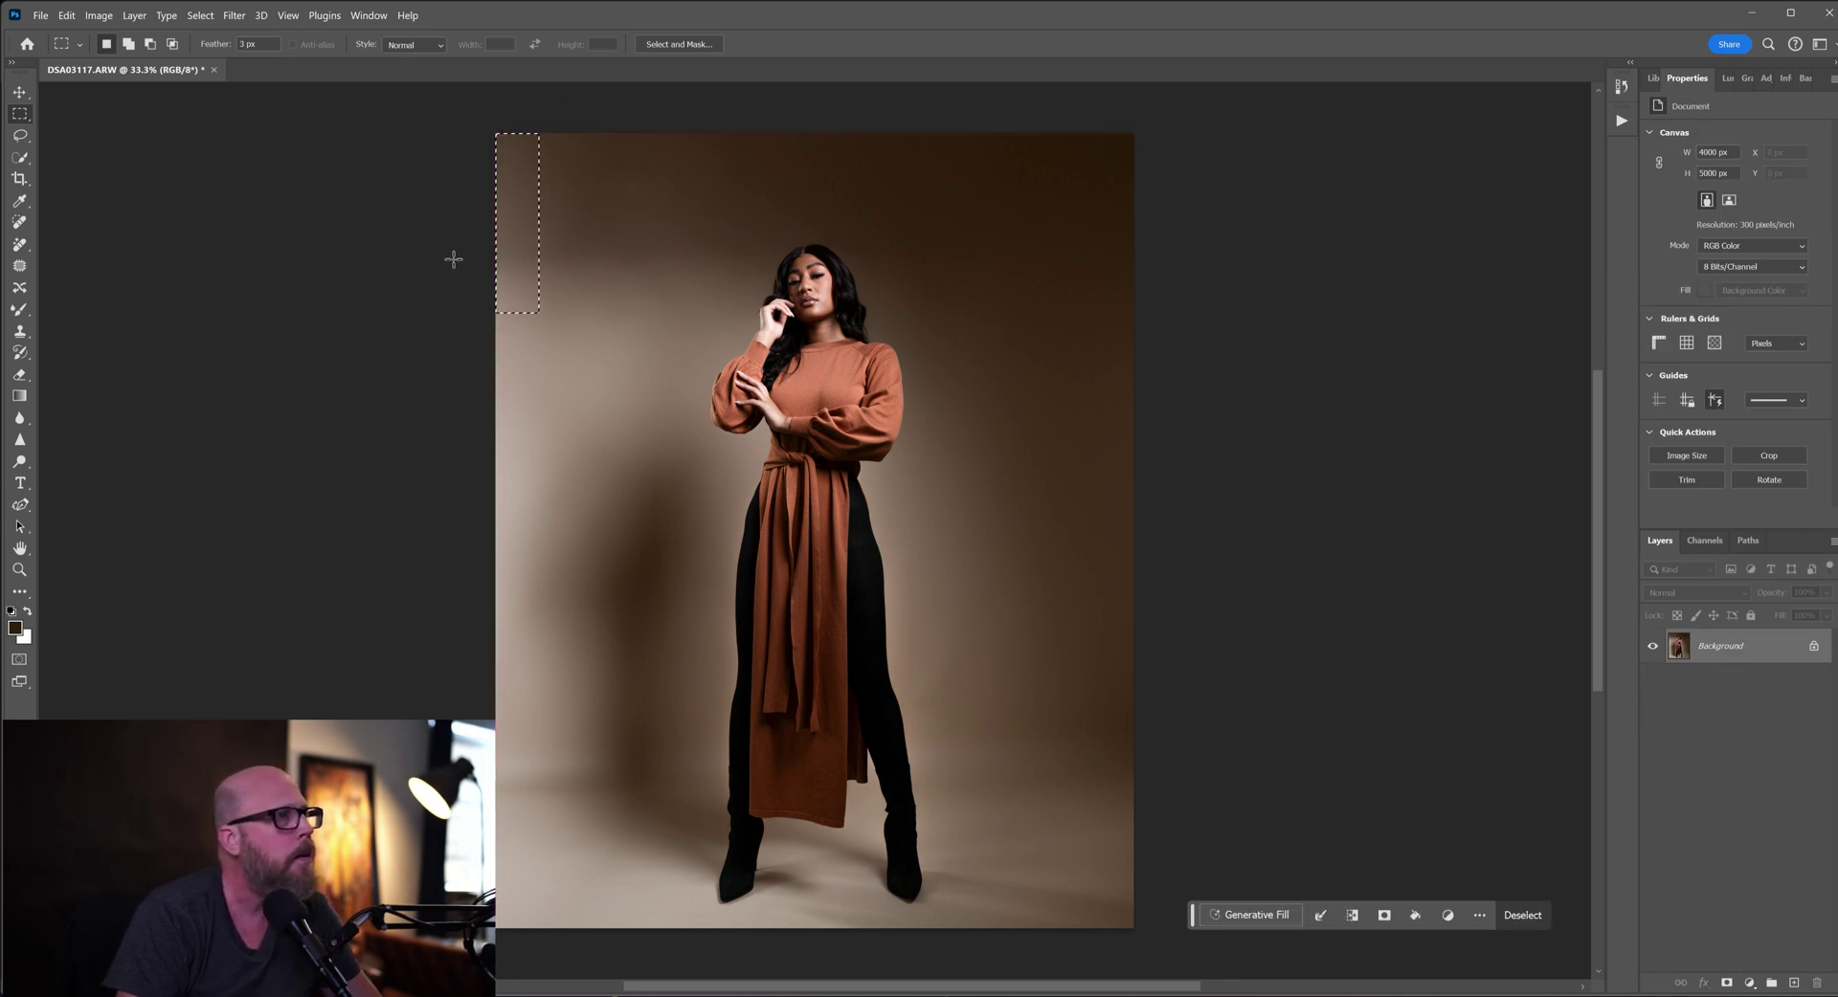
{"action": "left_click", "coordinate": [509, 165]}
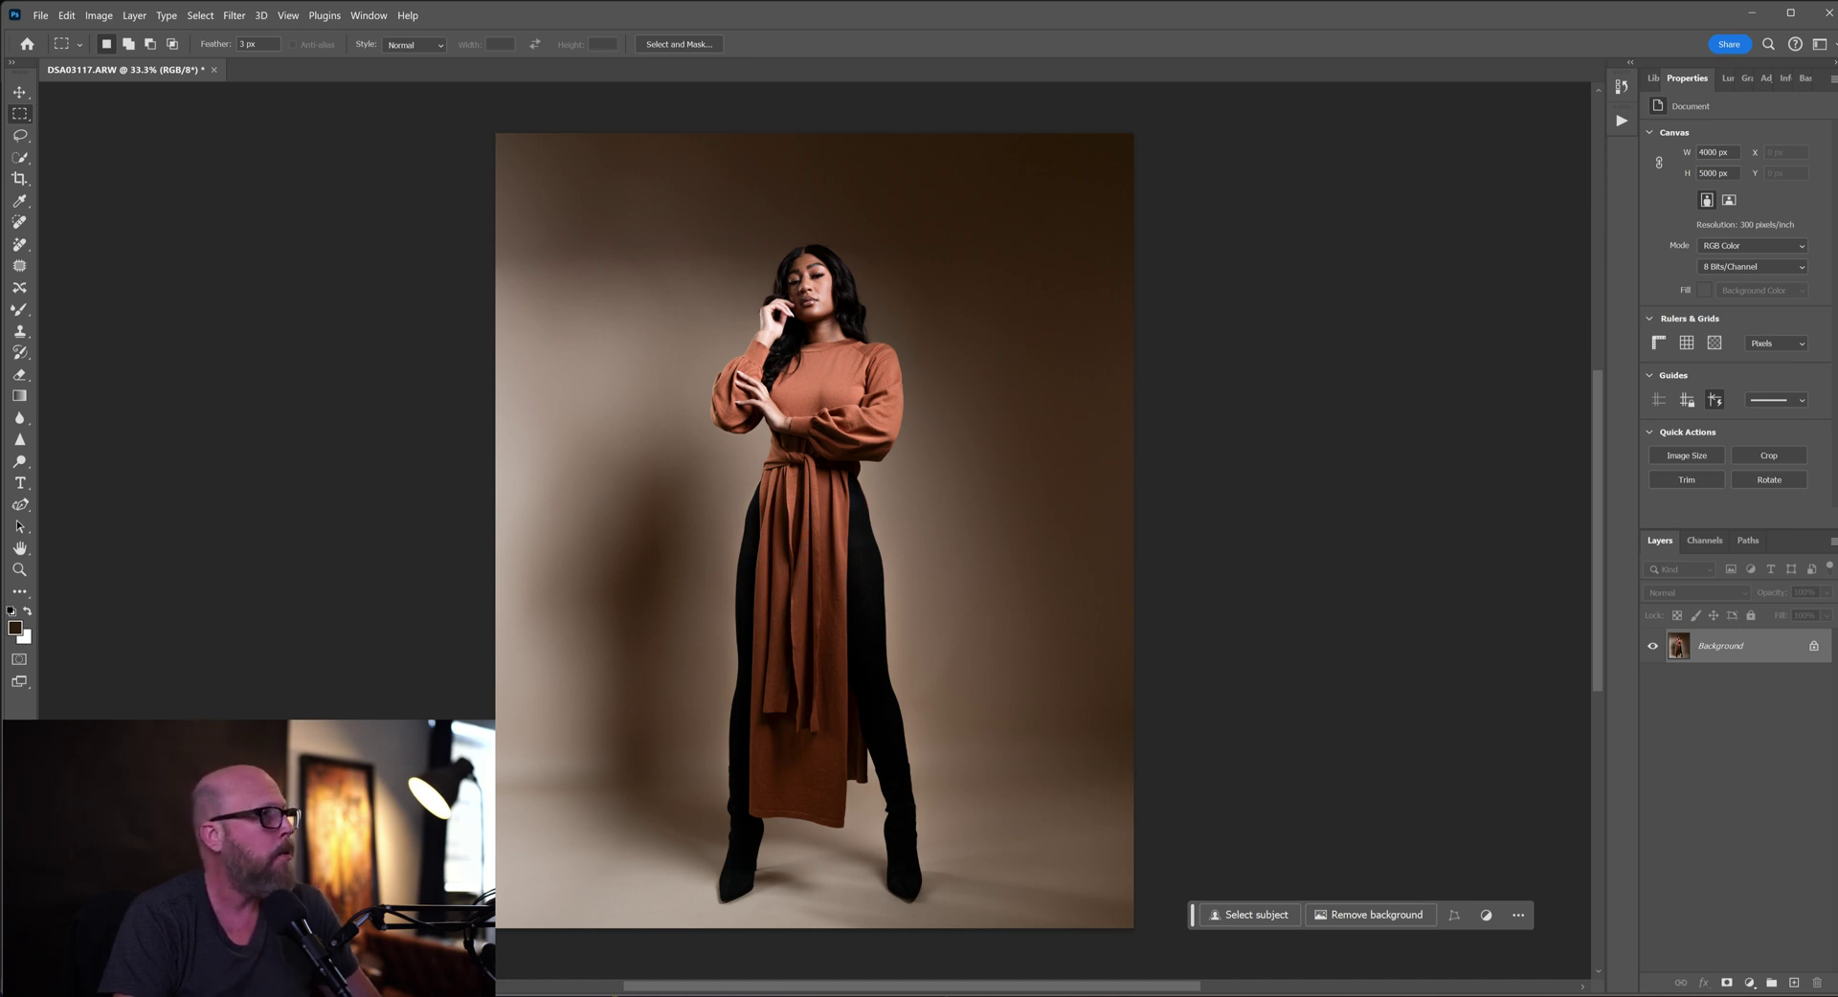
{"action": "left_click", "coordinate": [1619, 122]}
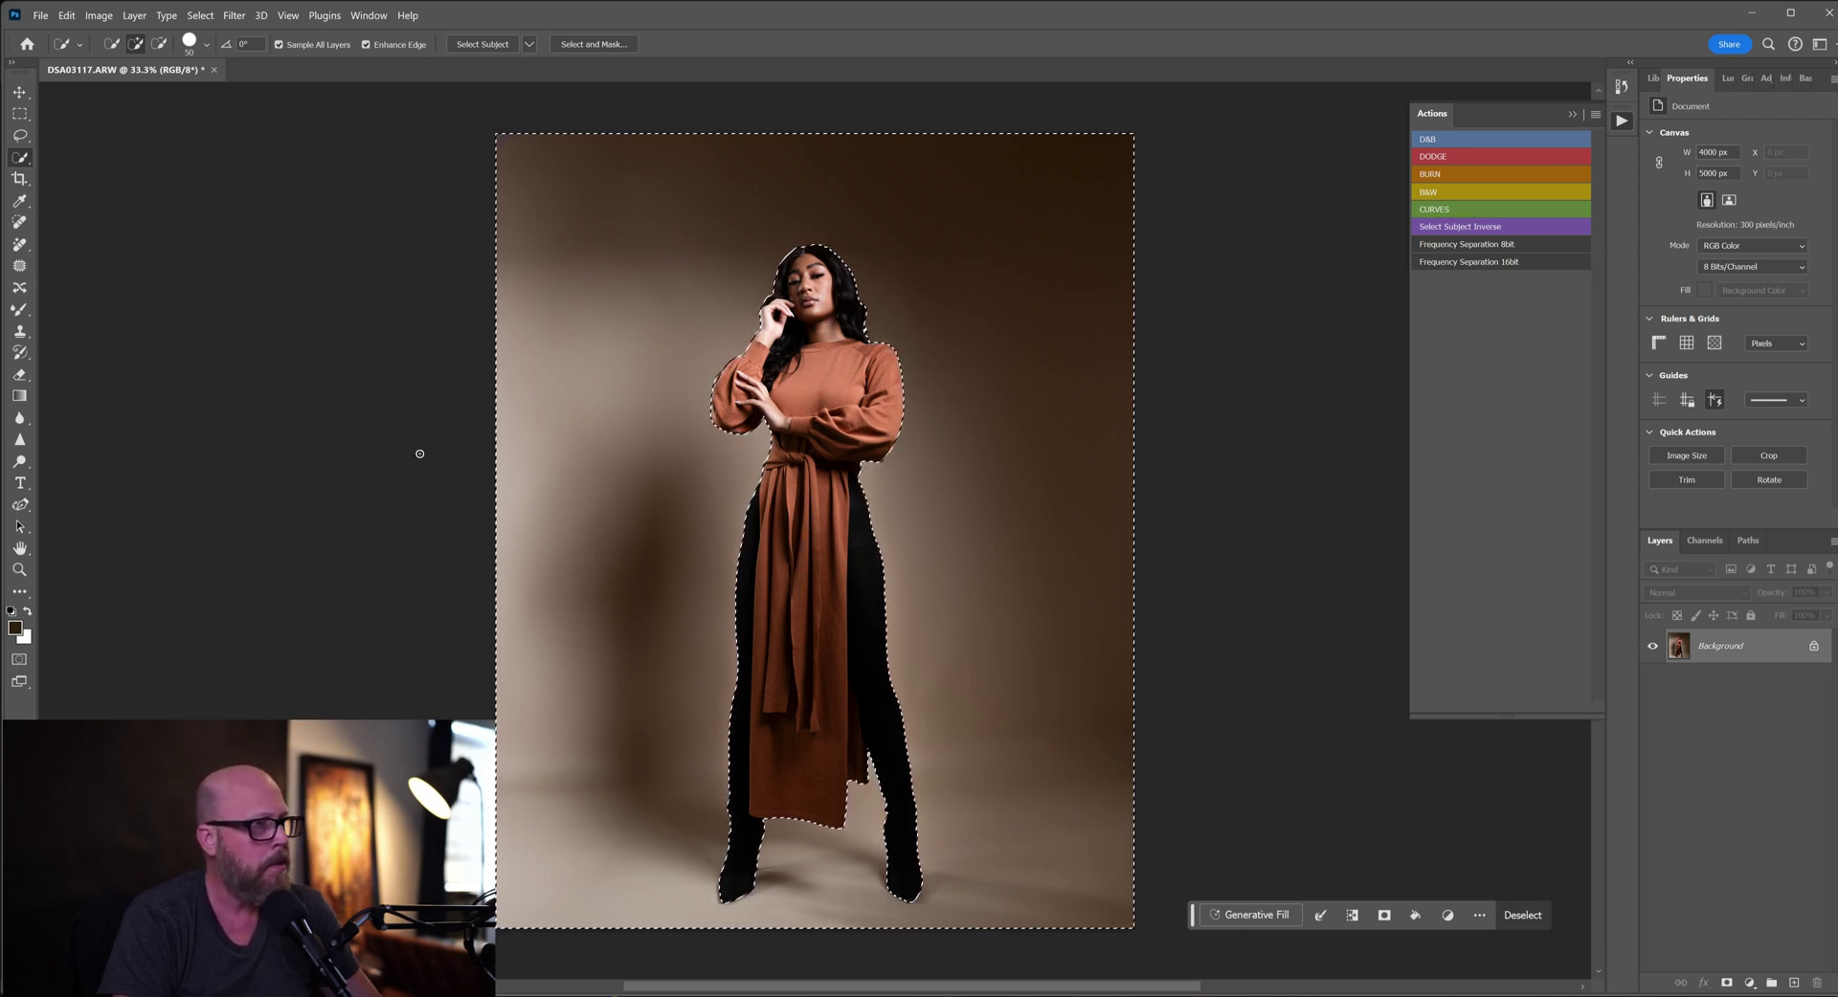
Step: Switch to the regular Brush Tool as a 1200 px Soft Round, 0% hardness, 15% flow
{"action": "left_click", "coordinate": [18, 313]}
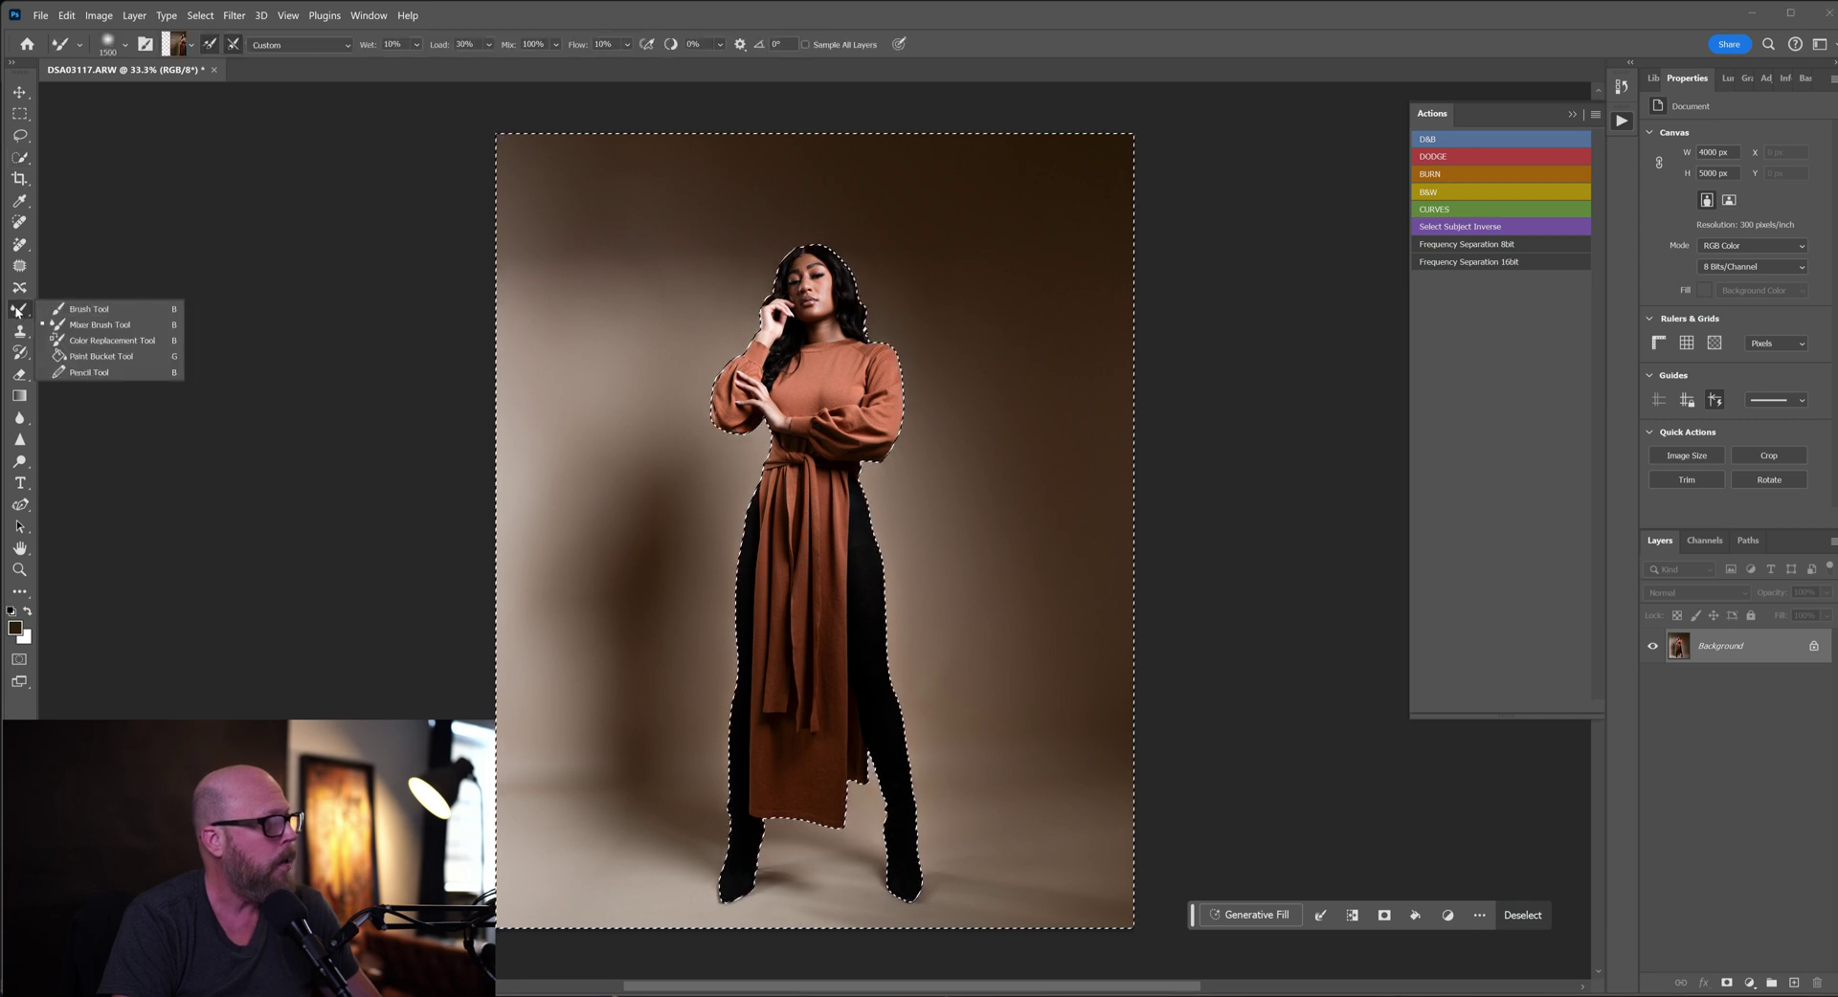
{"action": "left_click", "coordinate": [88, 309]}
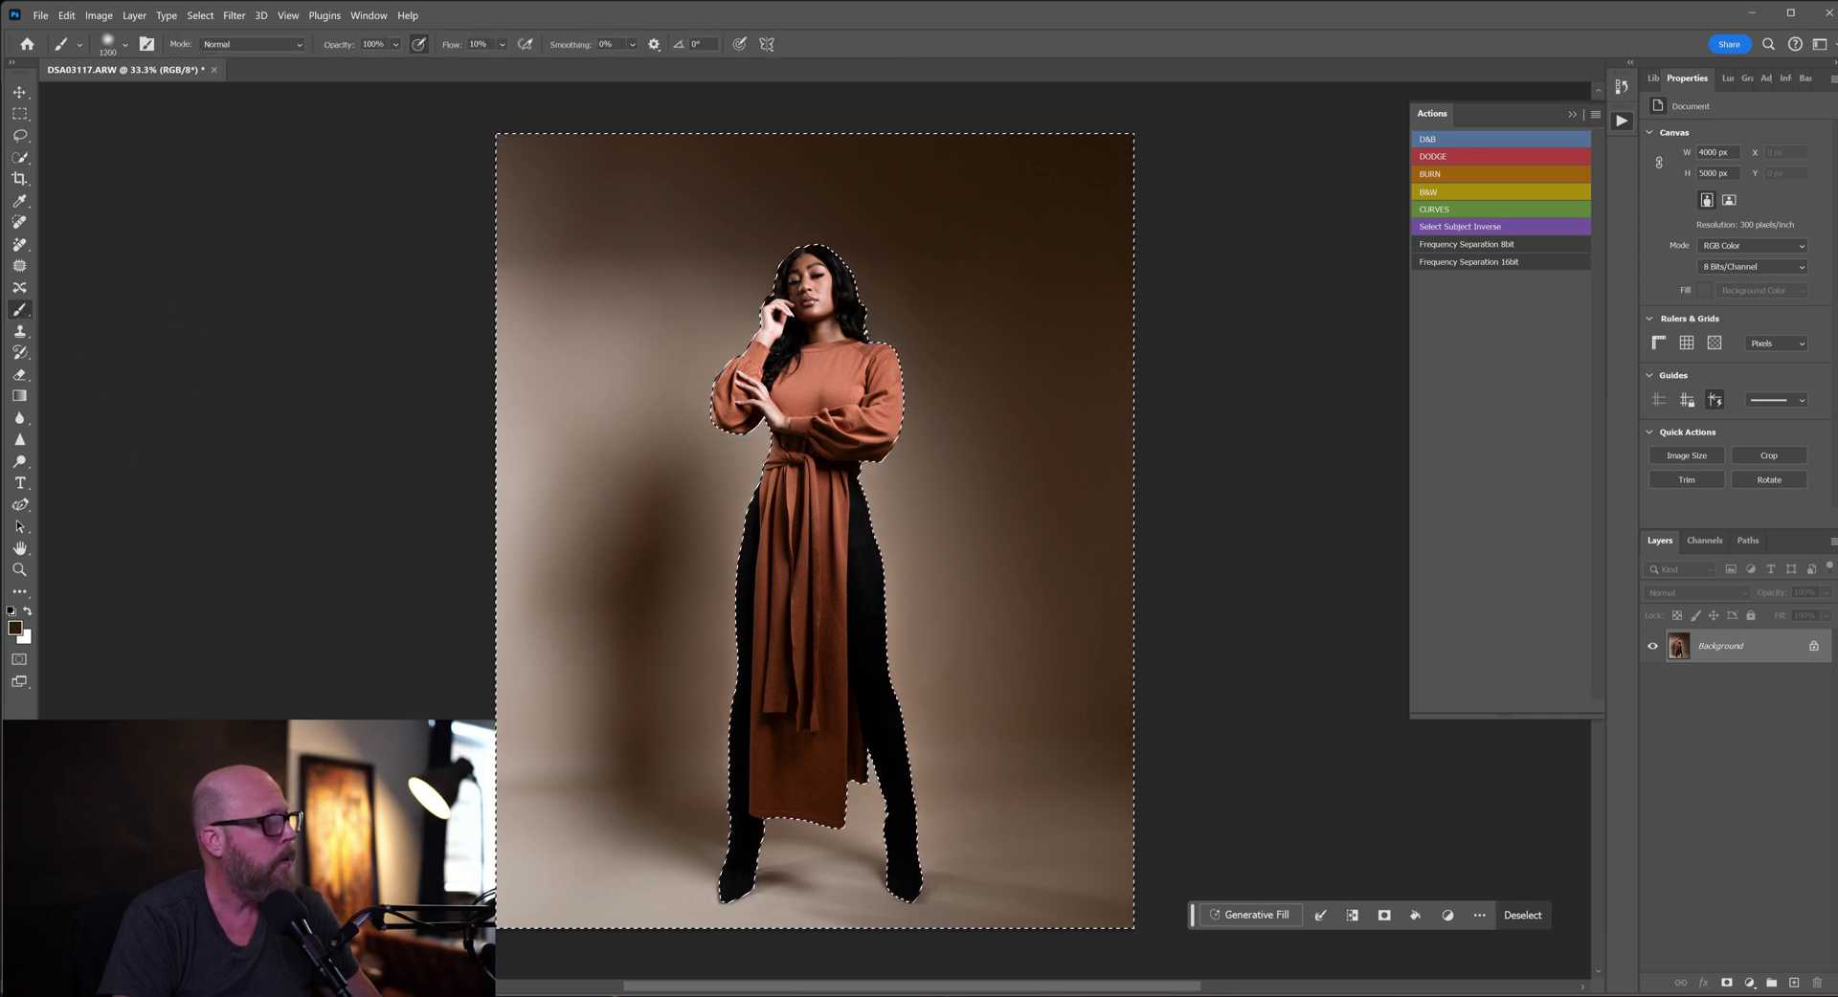
{"action": "left_click", "coordinate": [107, 44]}
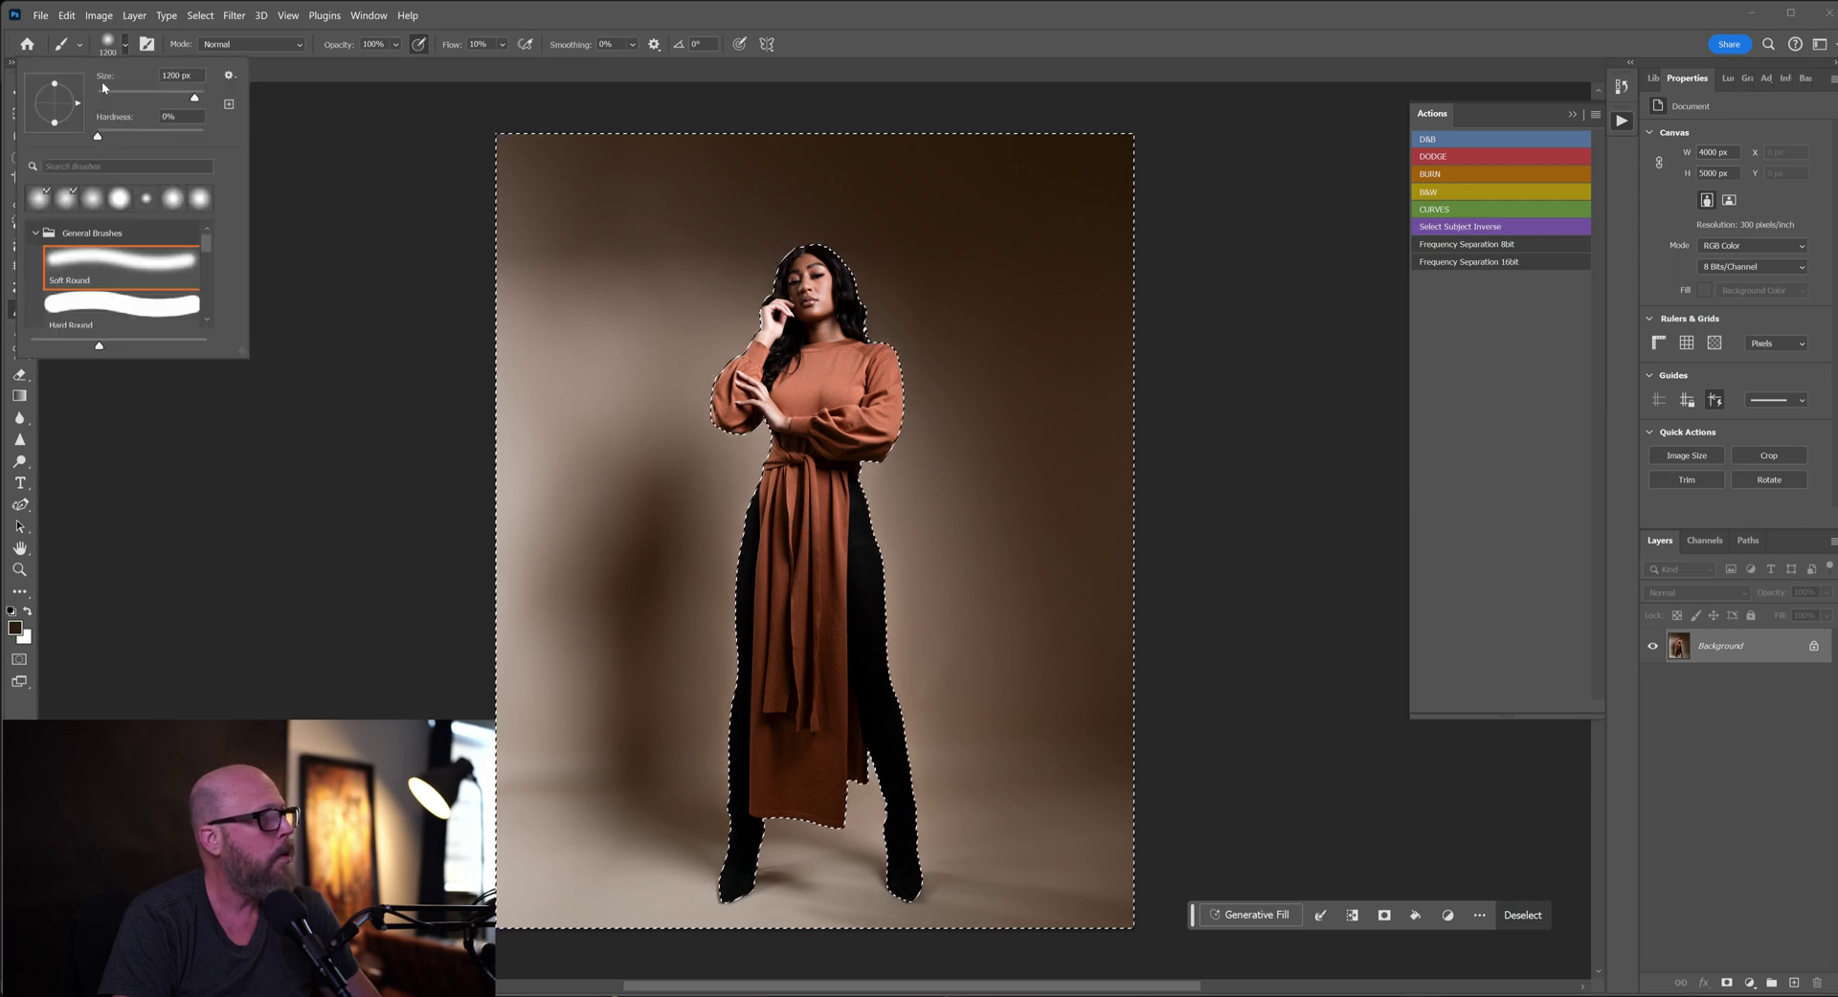
{"action": "left_click_drag", "start_coordinate": [97, 138], "coordinate": [160, 138]}
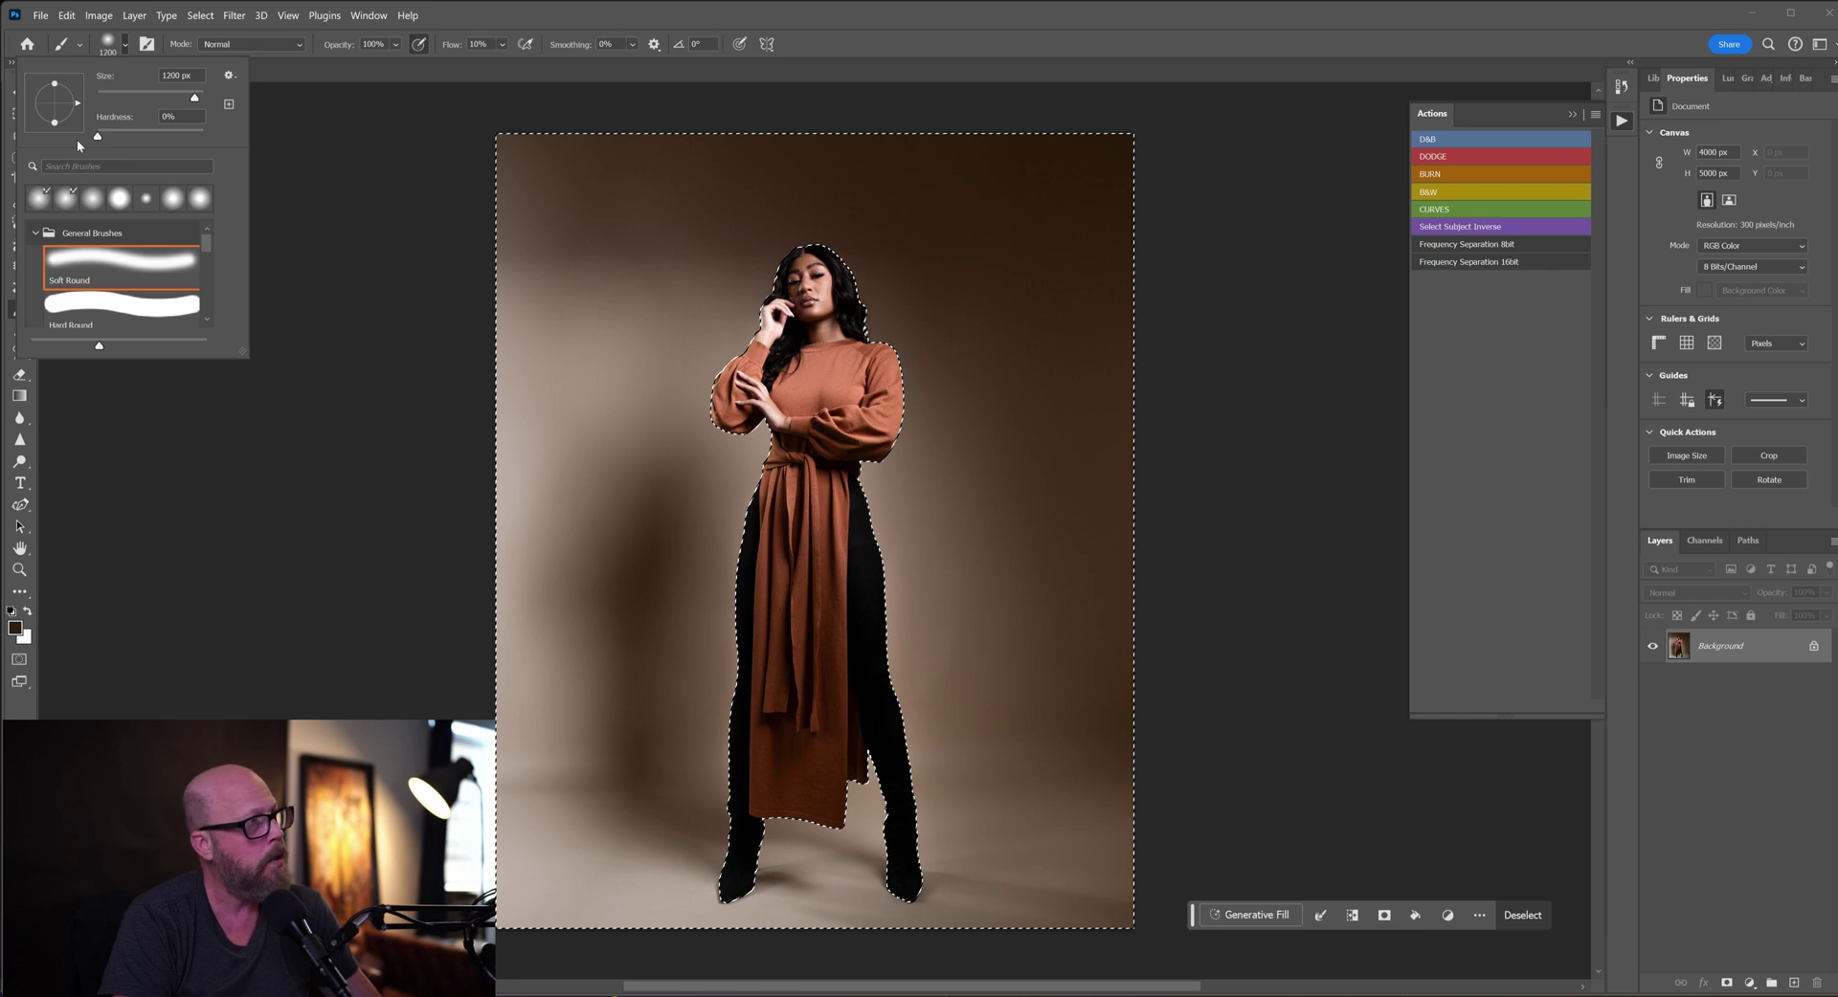
{"action": "key", "text": "Return"}
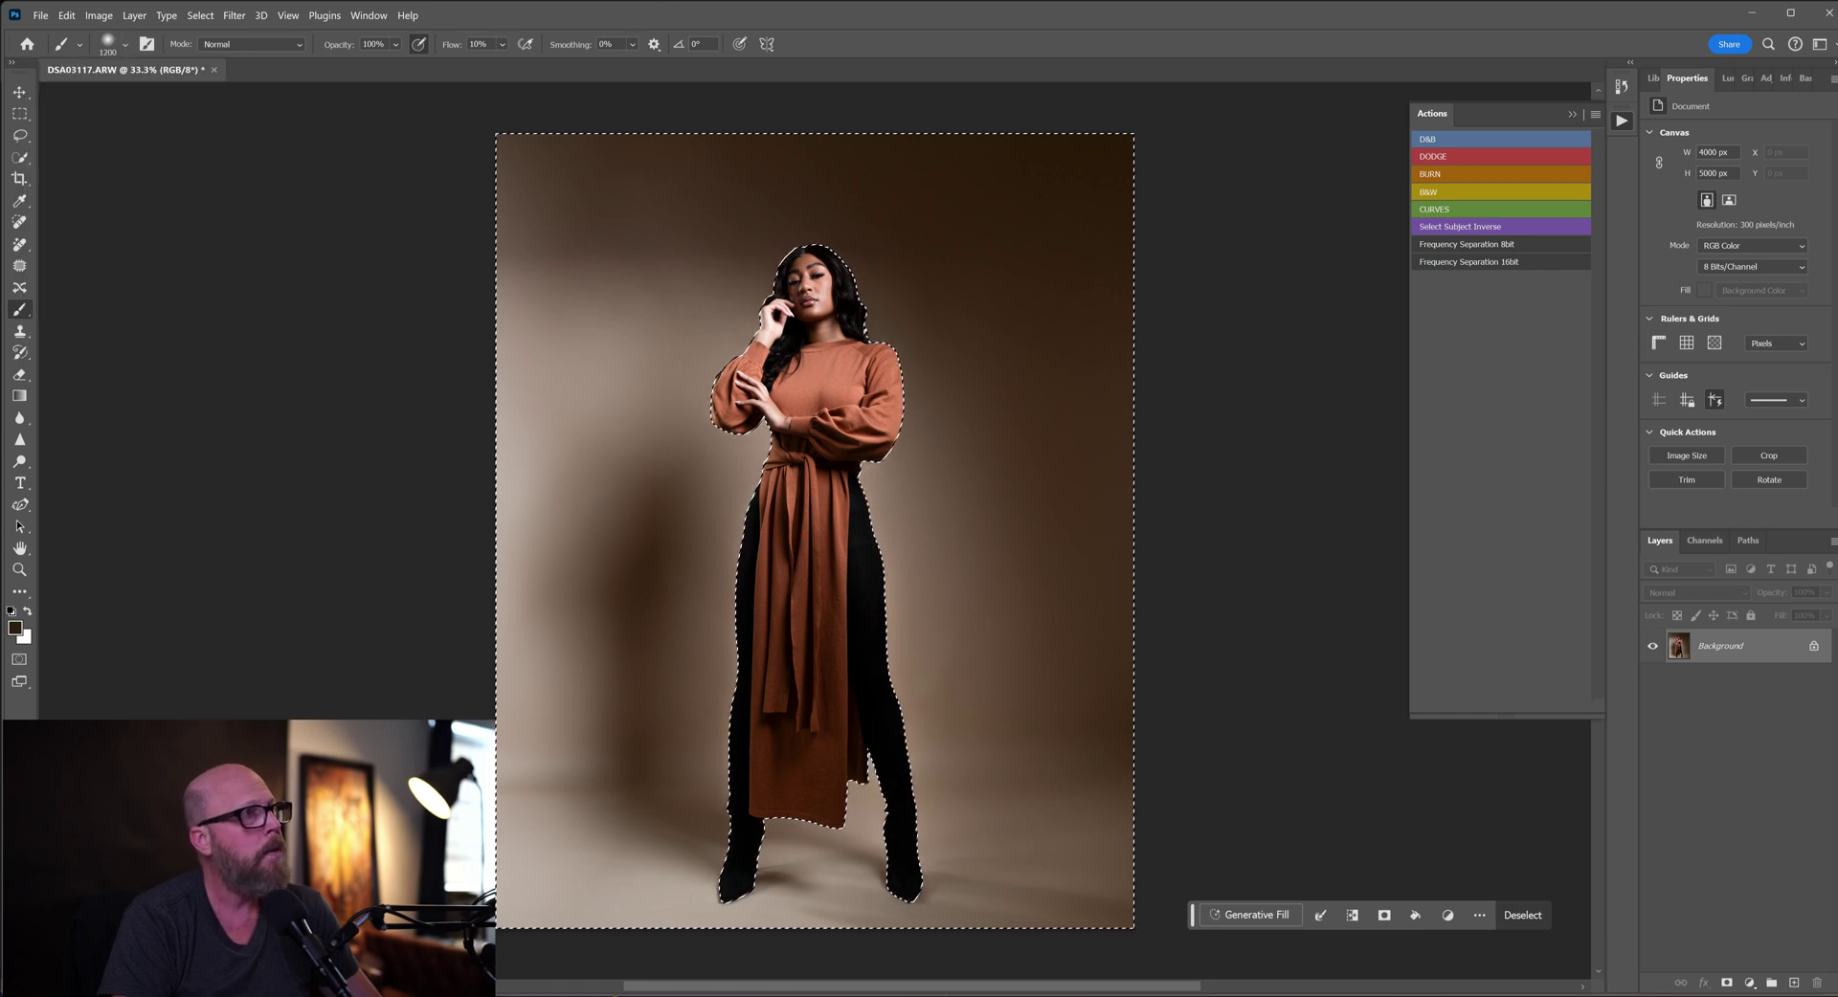
{"action": "type", "text": "15"}
{"action": "key", "text": "Return"}
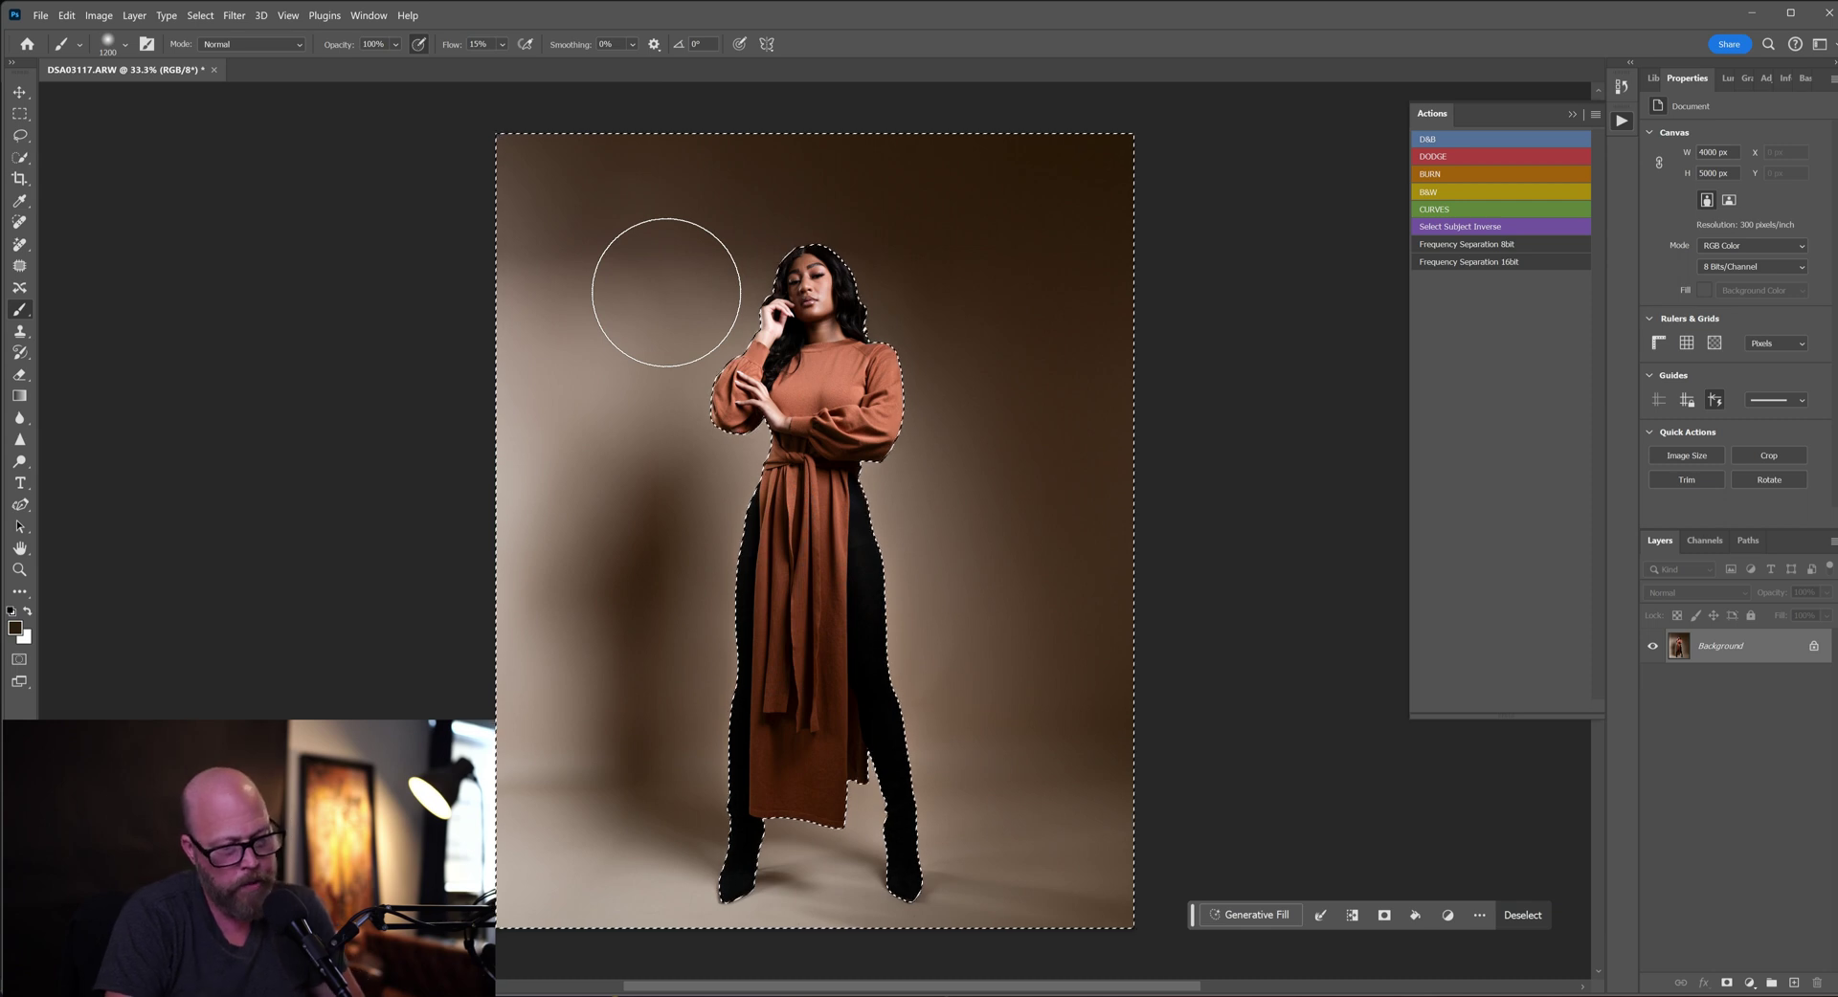
Step: Enlarge the brush and paint sampled brown-grey backdrop tones over the upper-left light band
{"action": "key", "text": "bracketright"}
{"action": "key", "text": "bracketright"}
{"action": "key", "text": "bracketright"}
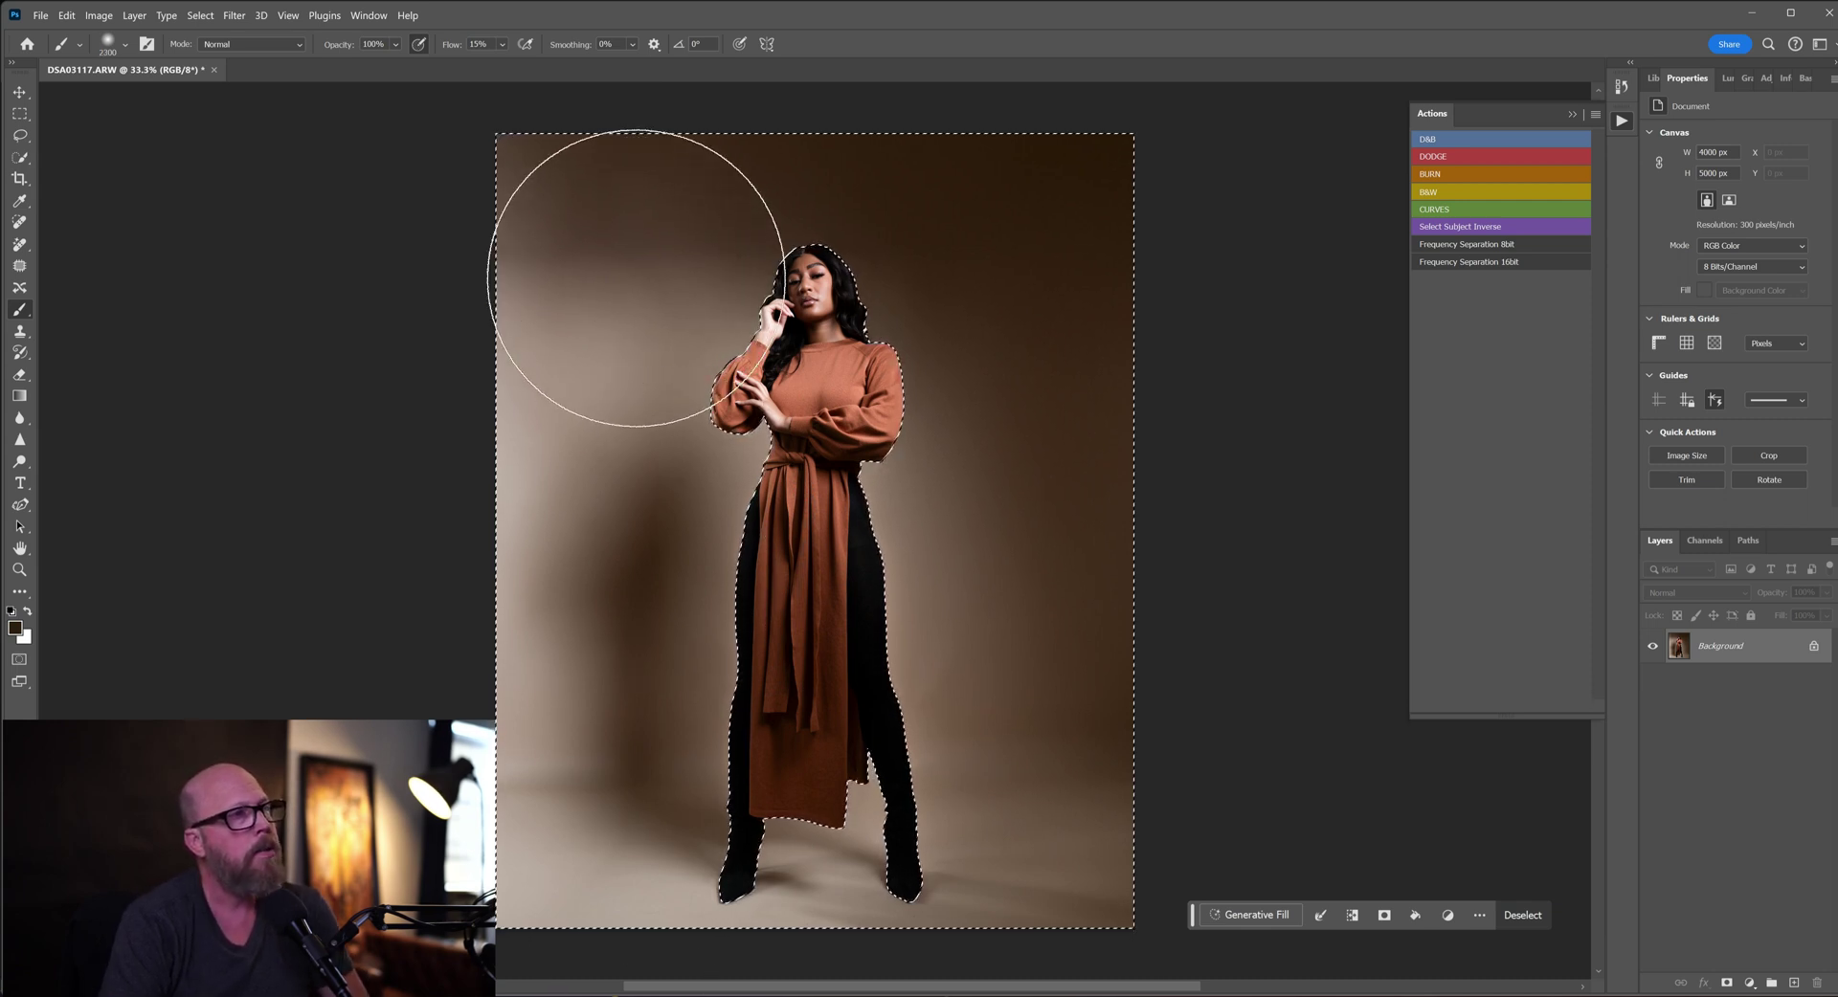
{"action": "key", "text": "bracketright"}
{"action": "key", "text": "bracketright"}
{"action": "key", "text": "bracketright"}
{"action": "key", "text": "bracketright"}
{"action": "key", "text": "bracketright"}
{"action": "key", "text": "bracketright"}
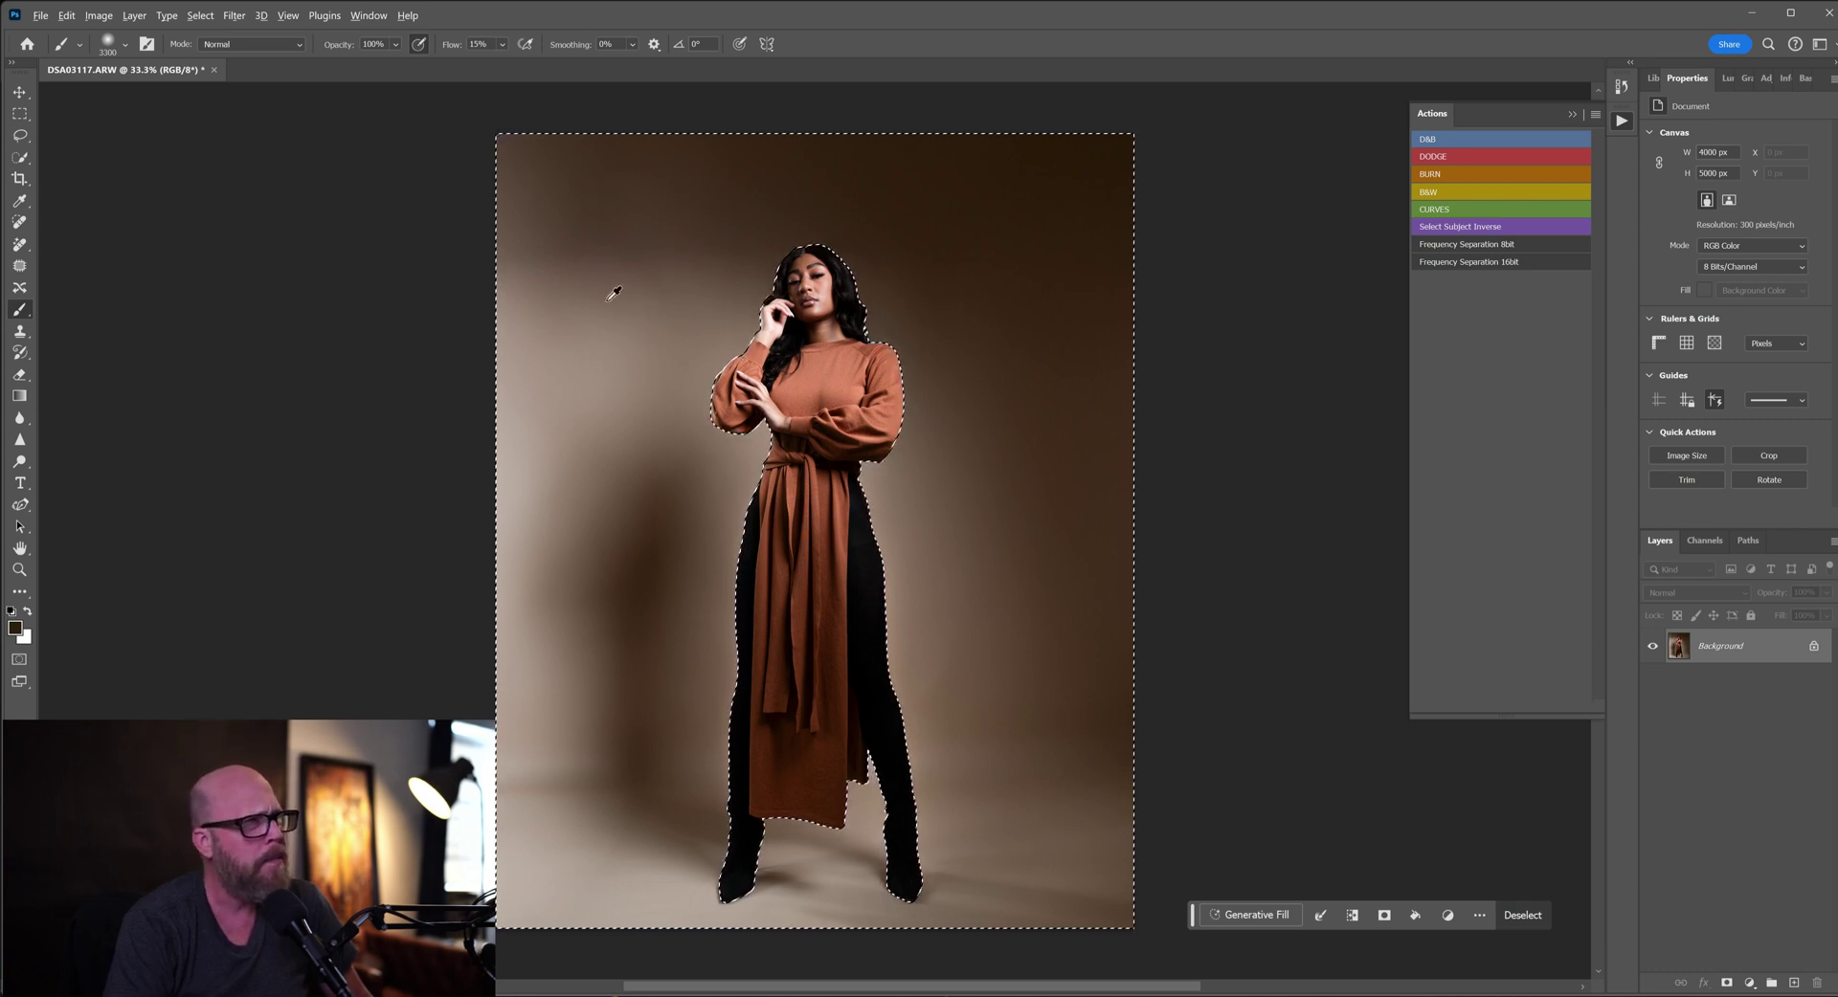
{"action": "left_click", "coordinate": [525, 233], "text": "alt"}
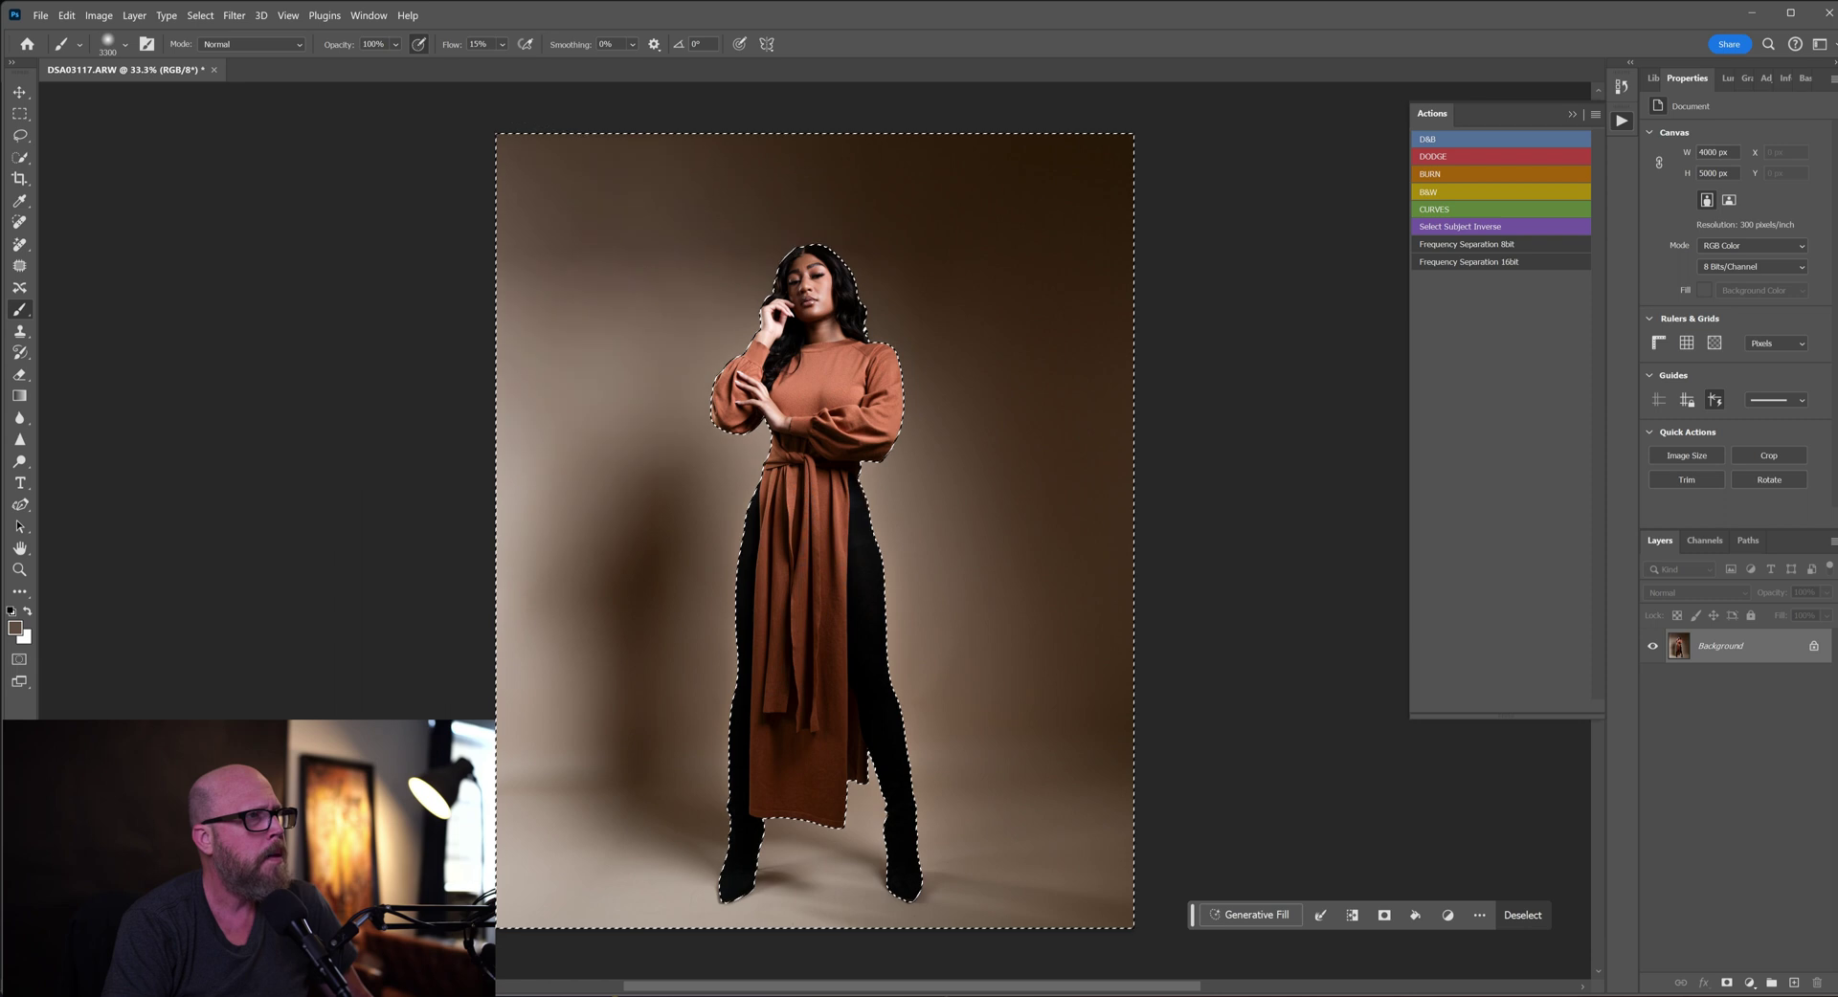
{"action": "mouse_move", "coordinate": [487, 333]}
{"action": "left_mouse_down"}
{"action": "mouse_move", "coordinate": [517, 334]}
{"action": "mouse_move", "coordinate": [431, 426]}
{"action": "mouse_move", "coordinate": [478, 356]}
{"action": "left_mouse_up"}
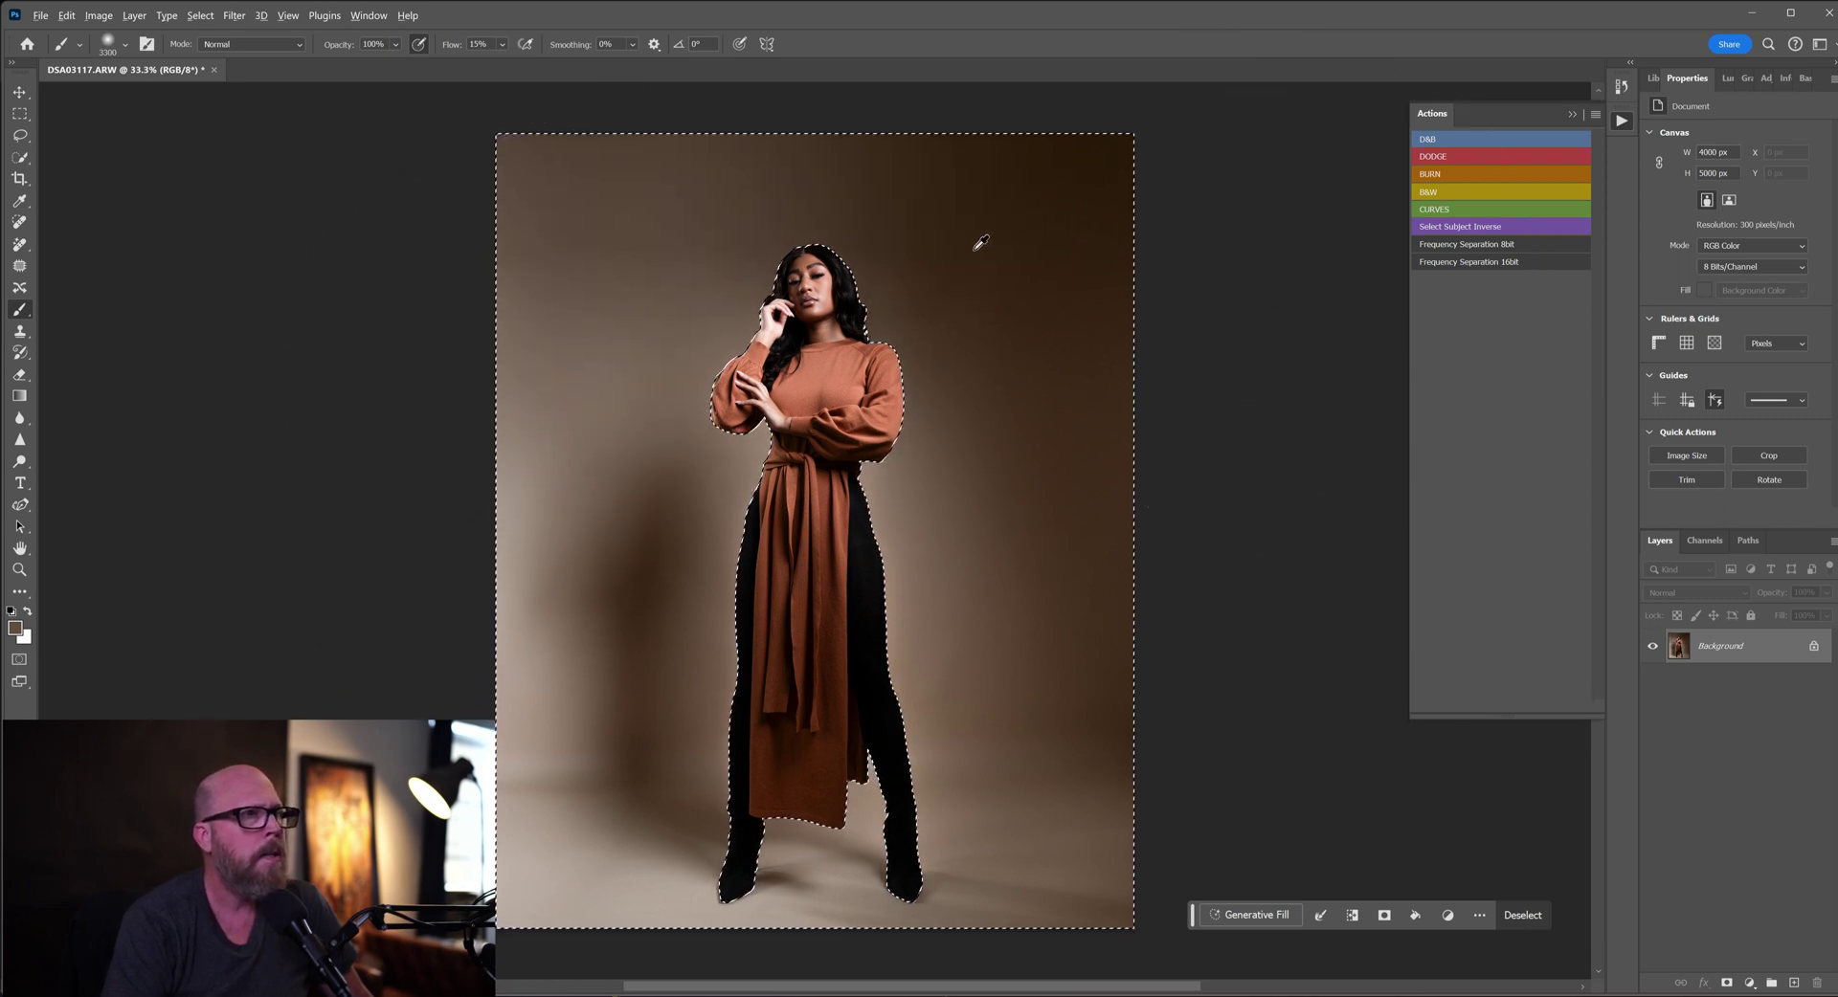
{"action": "left_click", "coordinate": [846, 163], "text": "alt"}
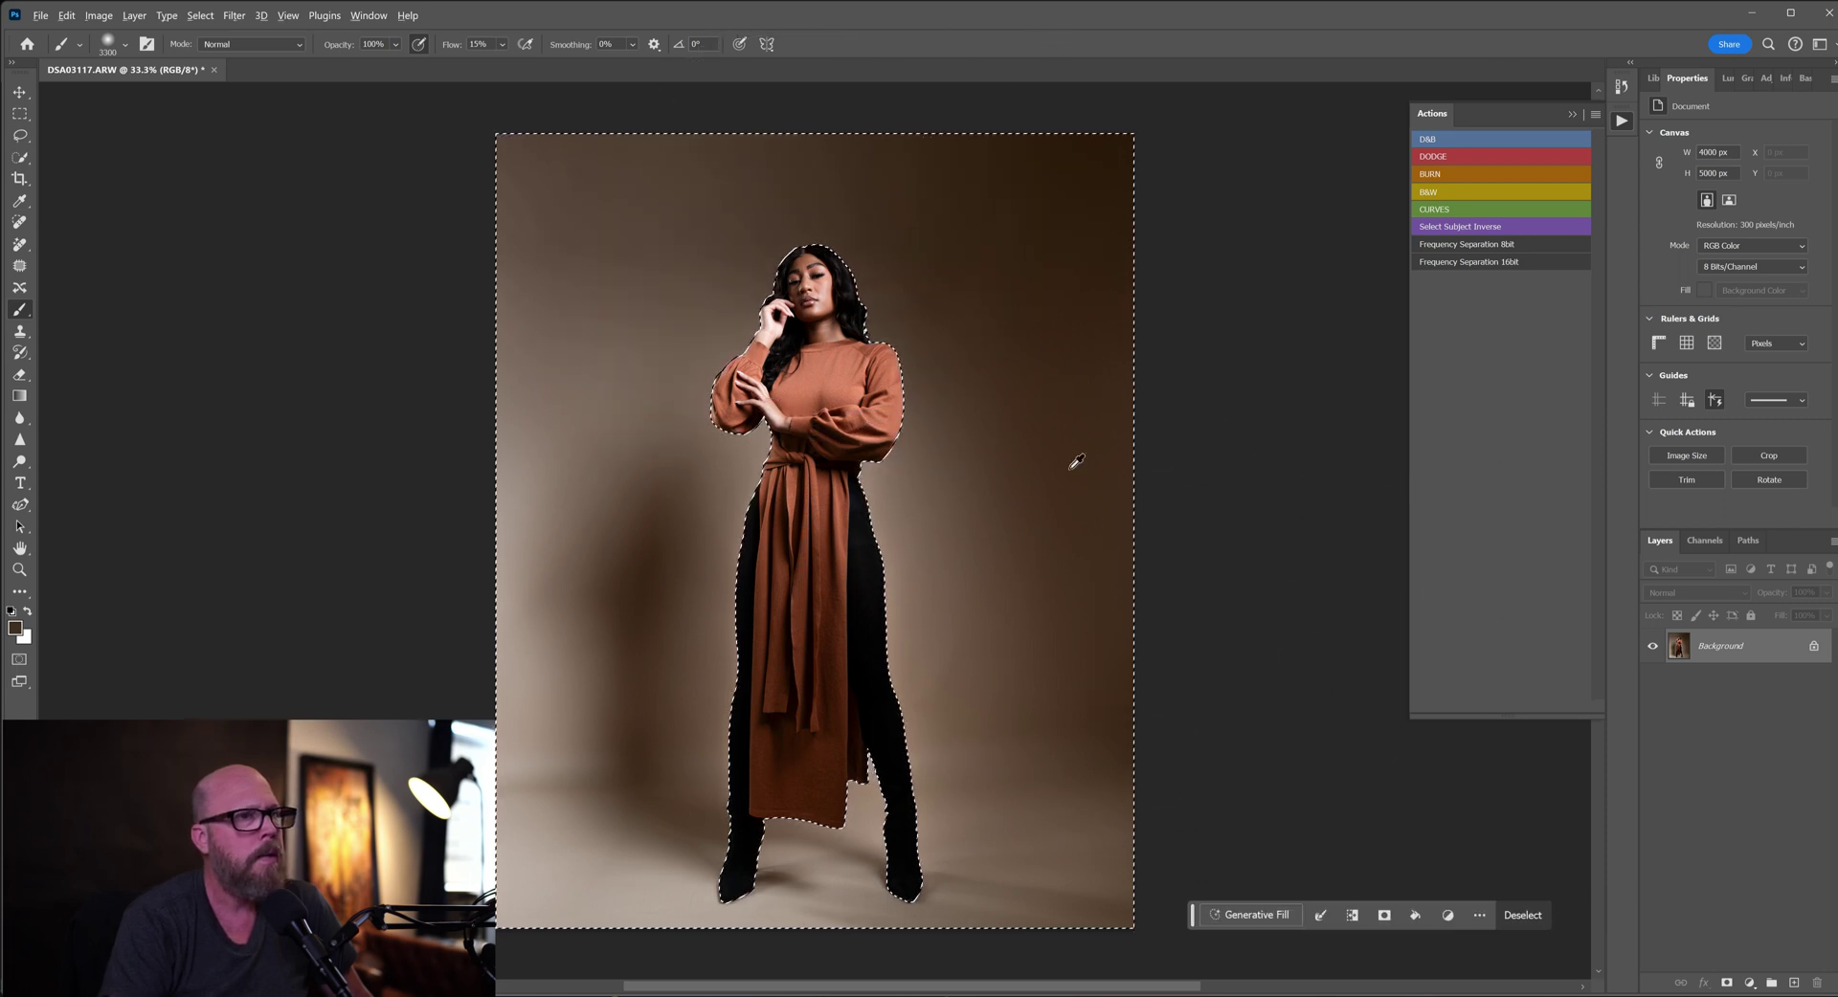
{"action": "left_click", "coordinate": [607, 301], "text": "alt"}
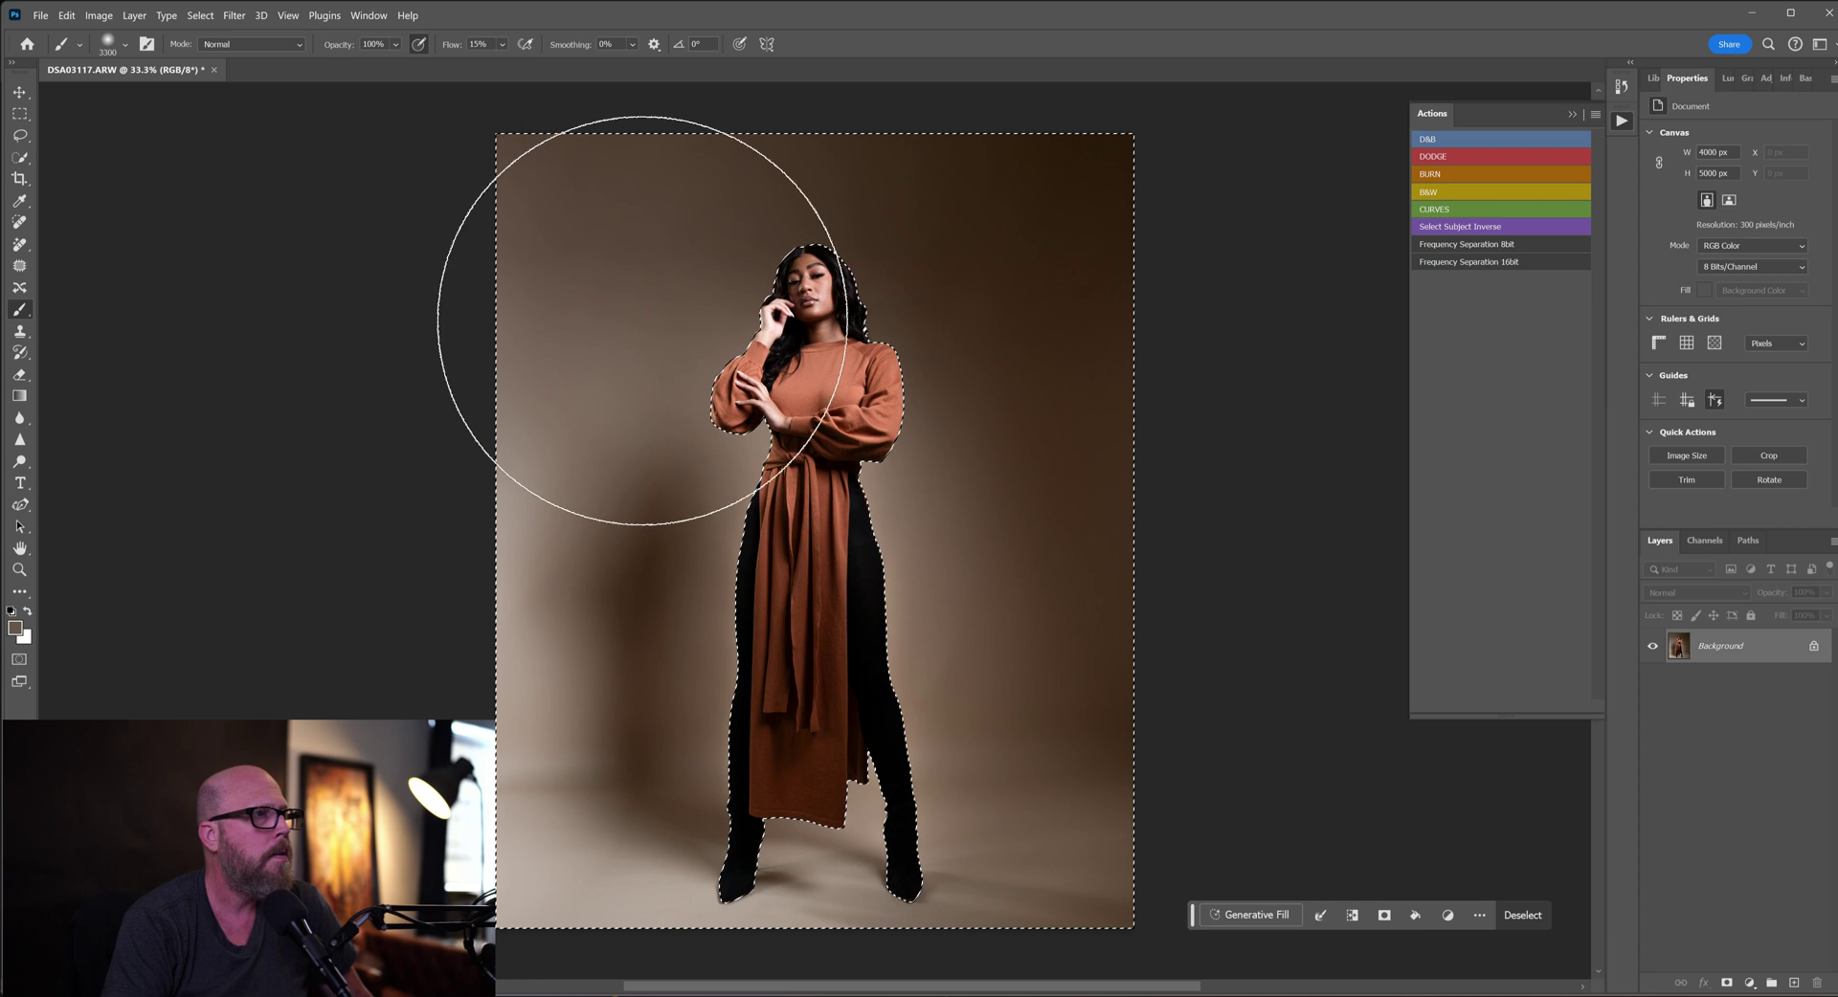
{"action": "left_click", "coordinate": [873, 471], "text": "alt"}
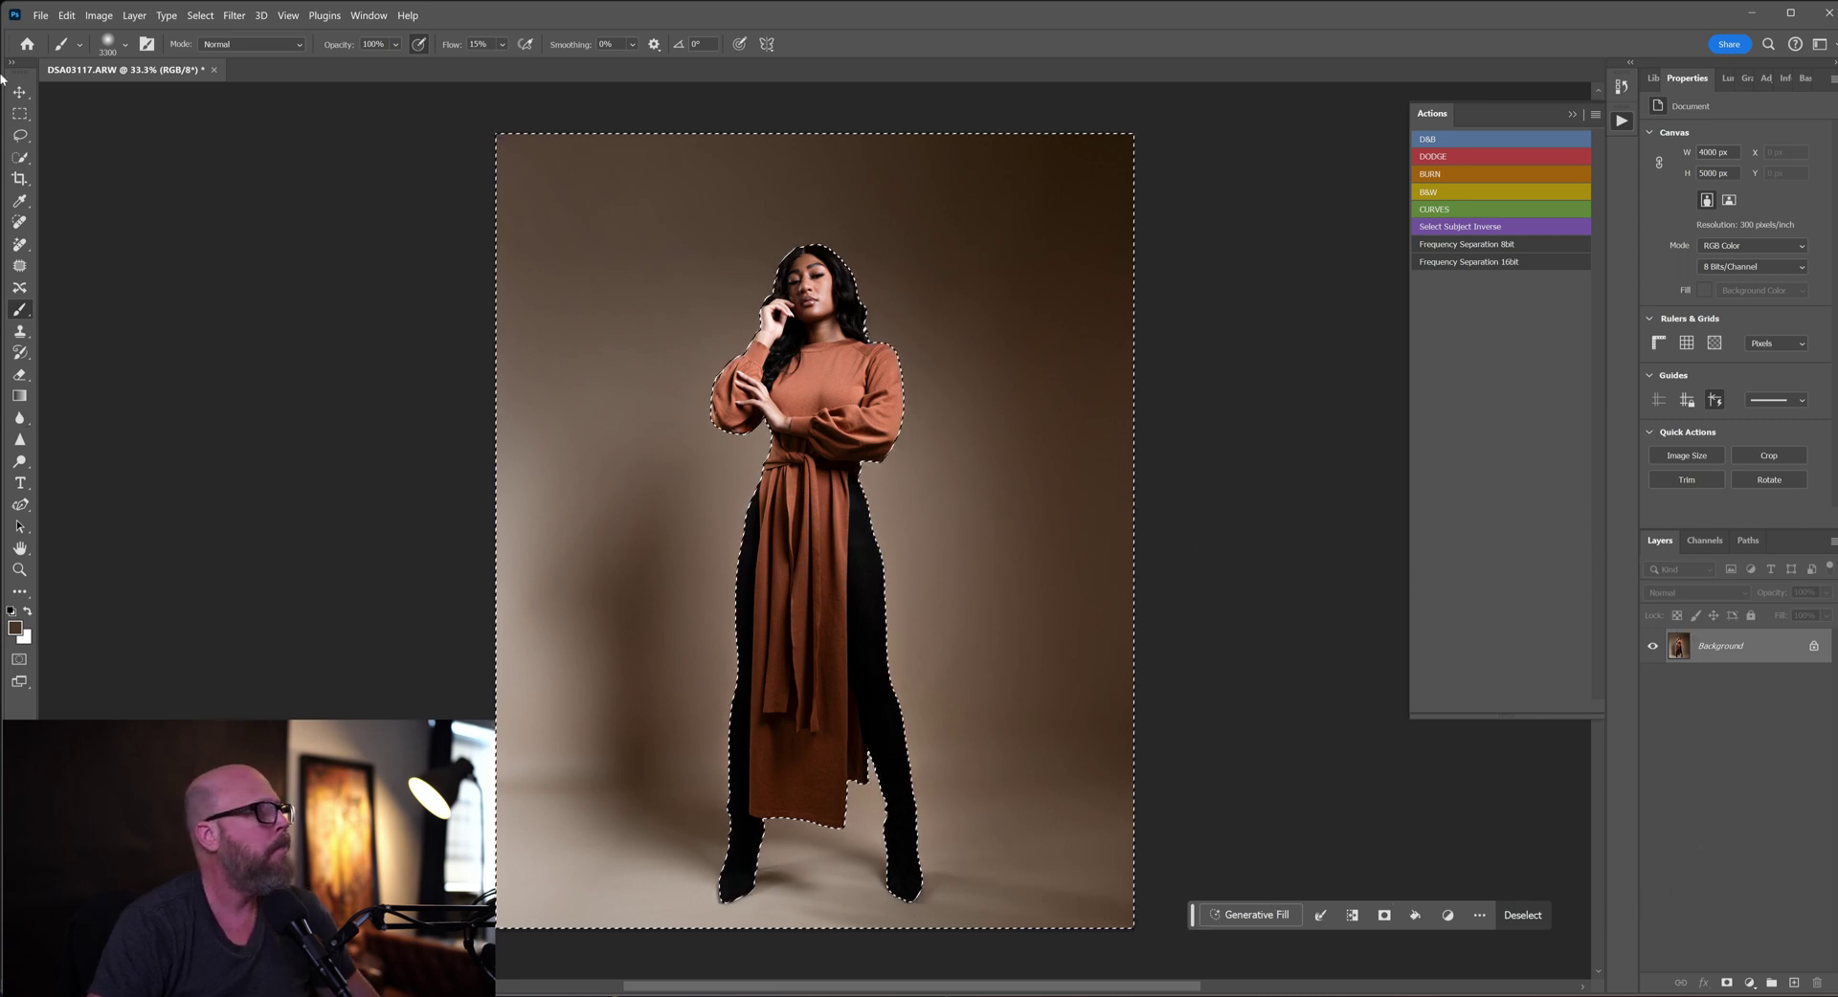
Step: Deselect the backdrop and switch to the Rectangular Marquee tool
{"action": "key", "text": "m"}
{"action": "key", "text": "ctrl+d"}
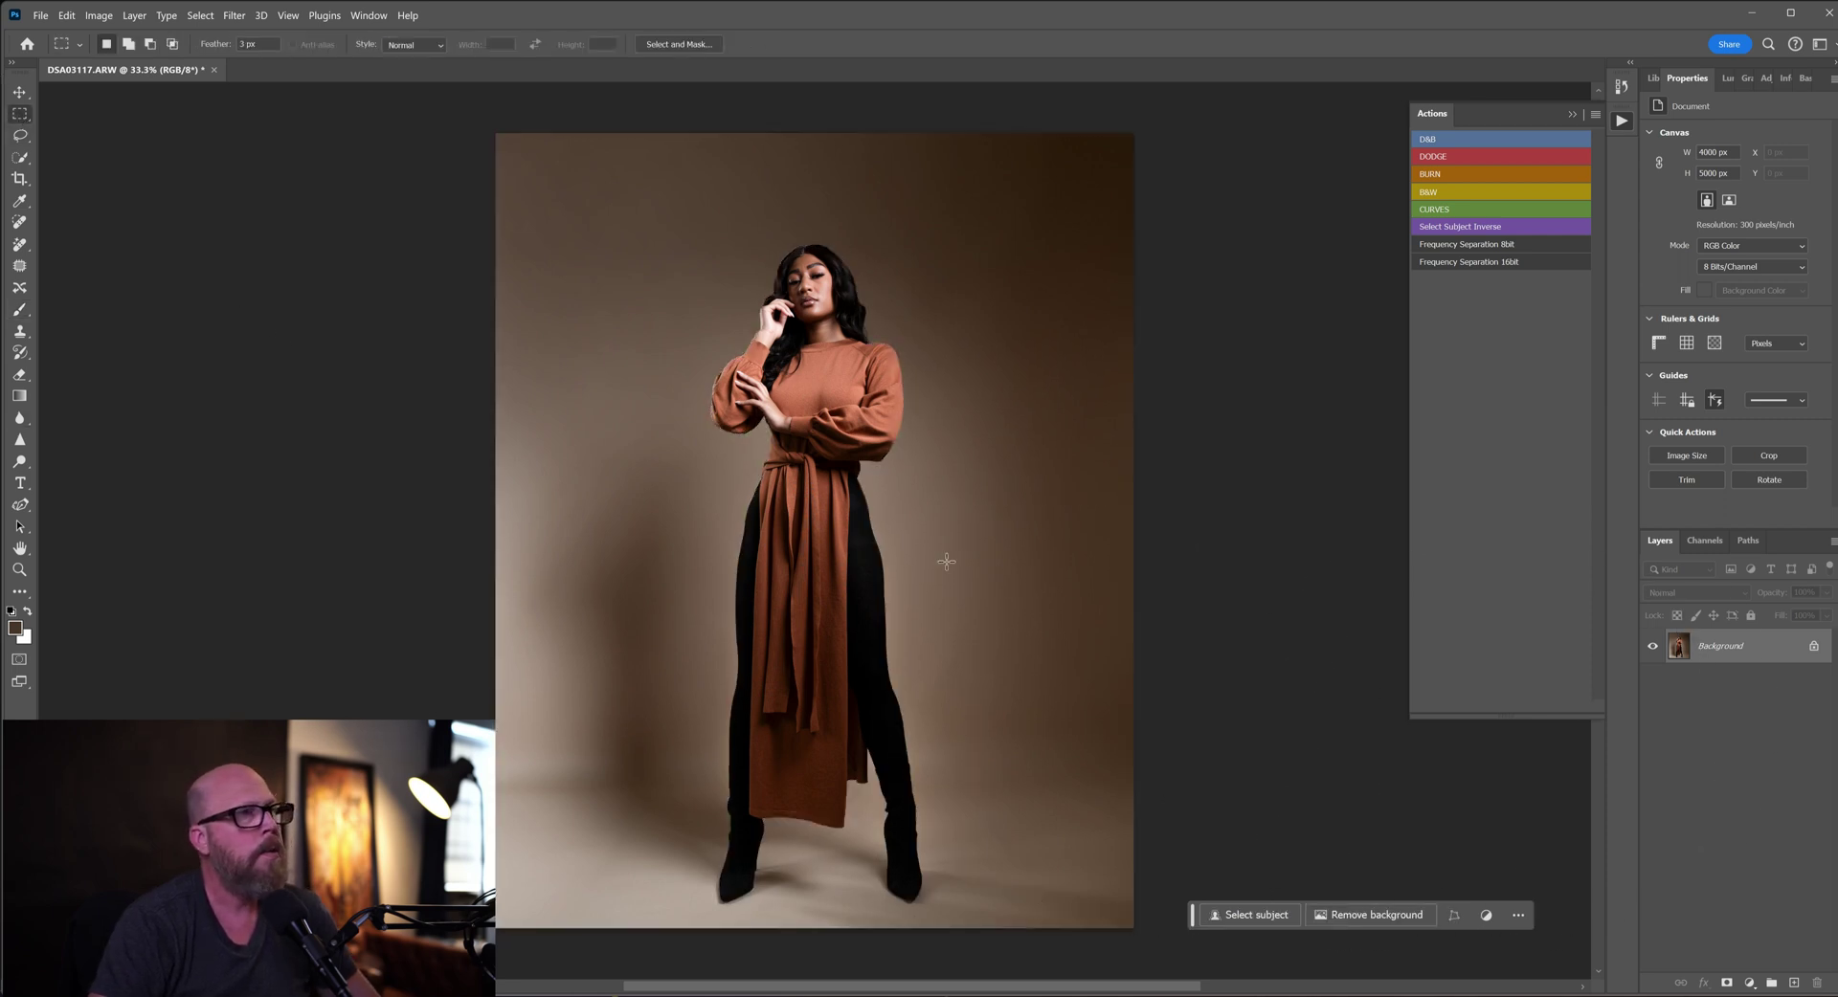